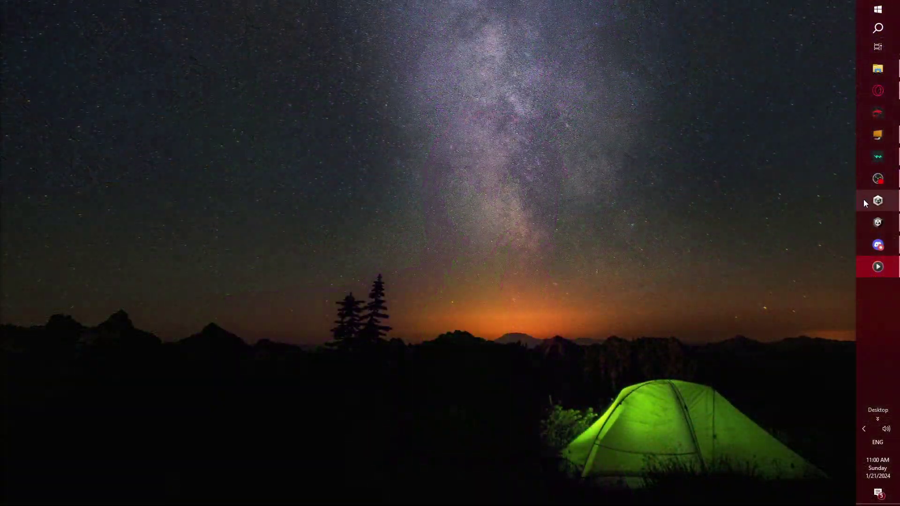
# - Bring up Unity Hub over the ABI 'Setup Unity and CCK' page, which recommends Unity 2021.3.23f1
pyautogui.click(864, 202)
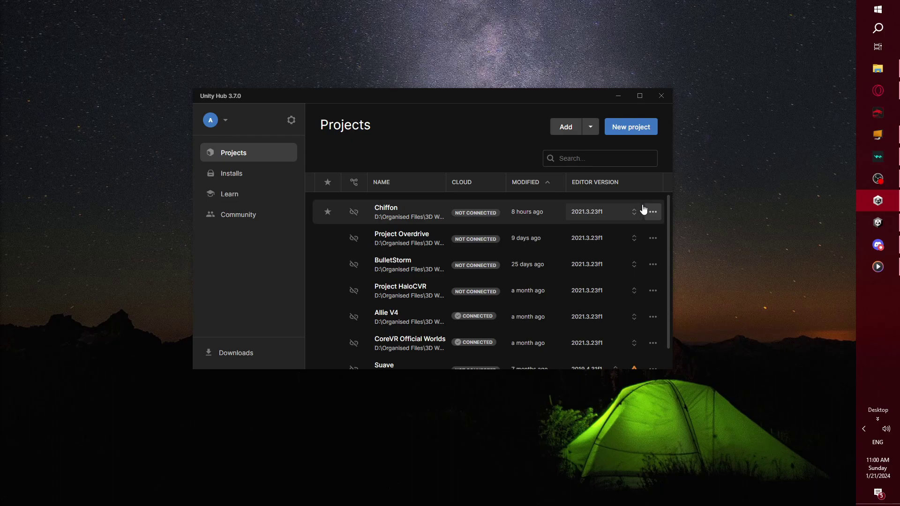
pyautogui.click(882, 99)
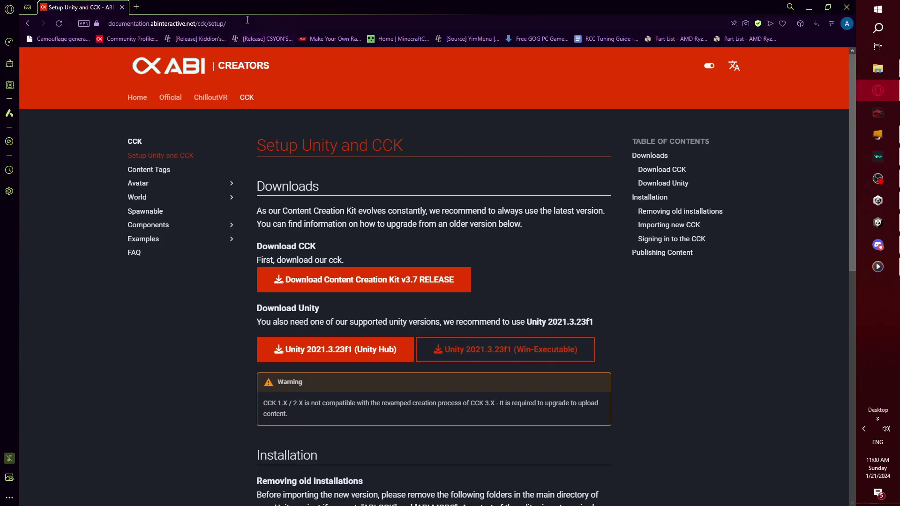
pyautogui.click(282, 24)
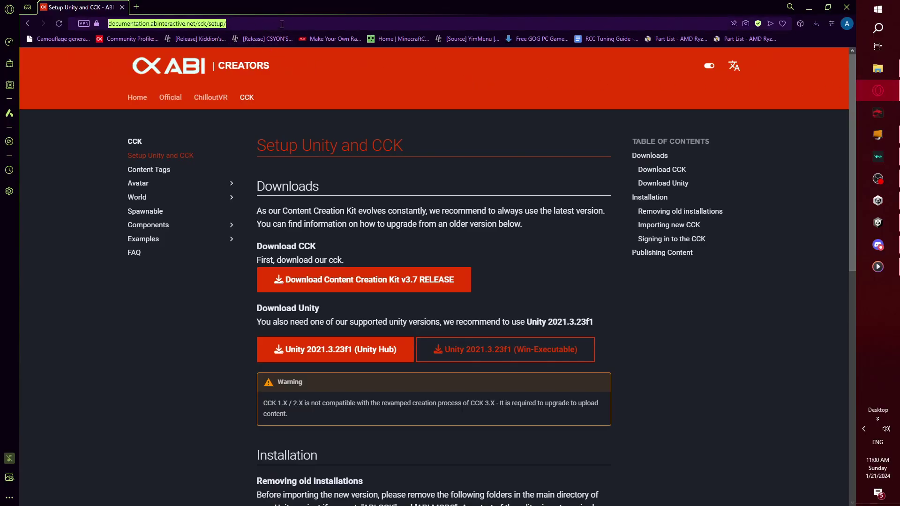
pyautogui.click(194, 332)
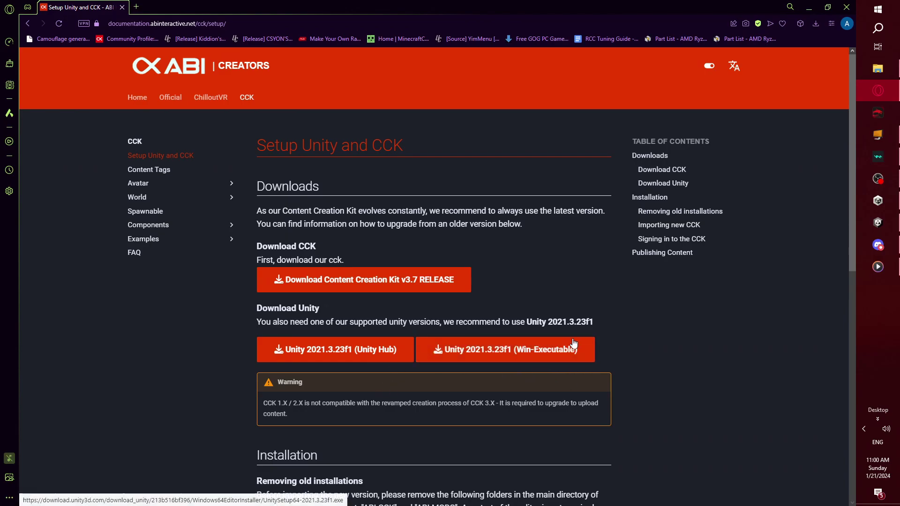
pyautogui.click(877, 201)
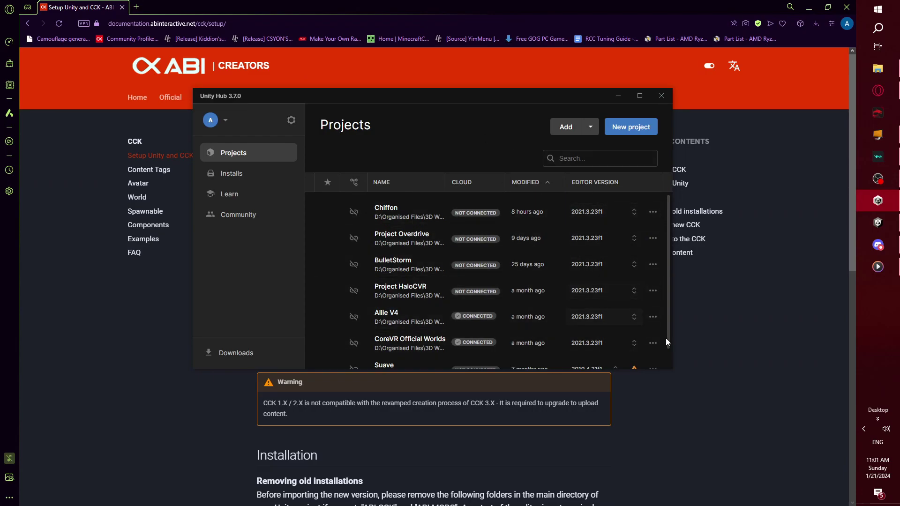
pyautogui.click(718, 424)
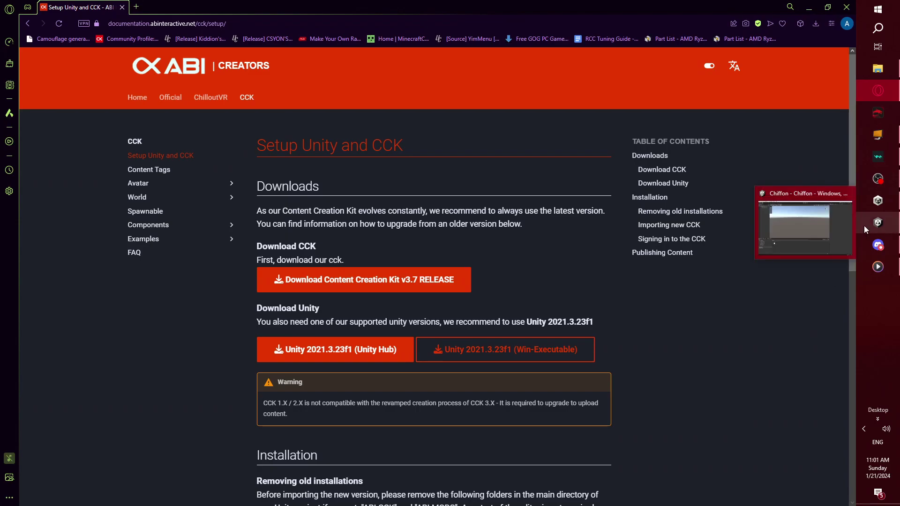
pyautogui.click(868, 204)
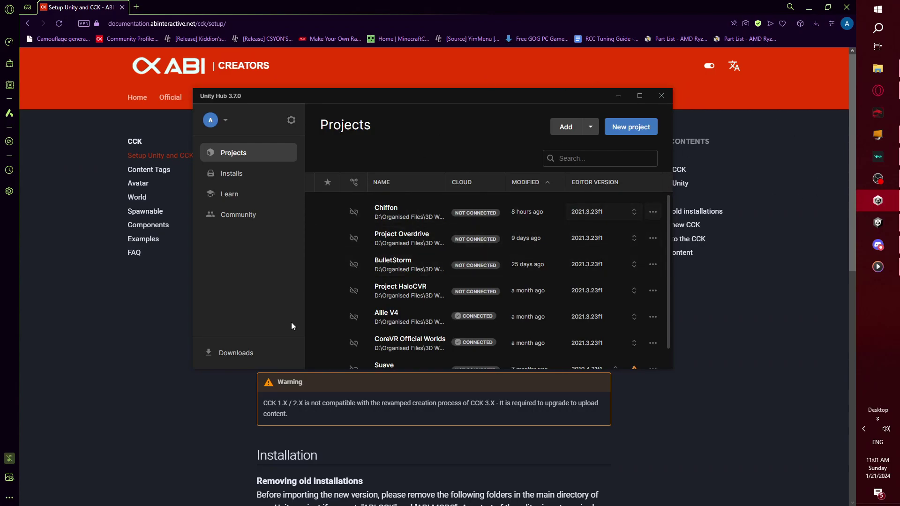
# - Start a new 3D project and untick Connect to Unity Cloud, then cancel and minimise Unity Hub
pyautogui.click(644, 128)
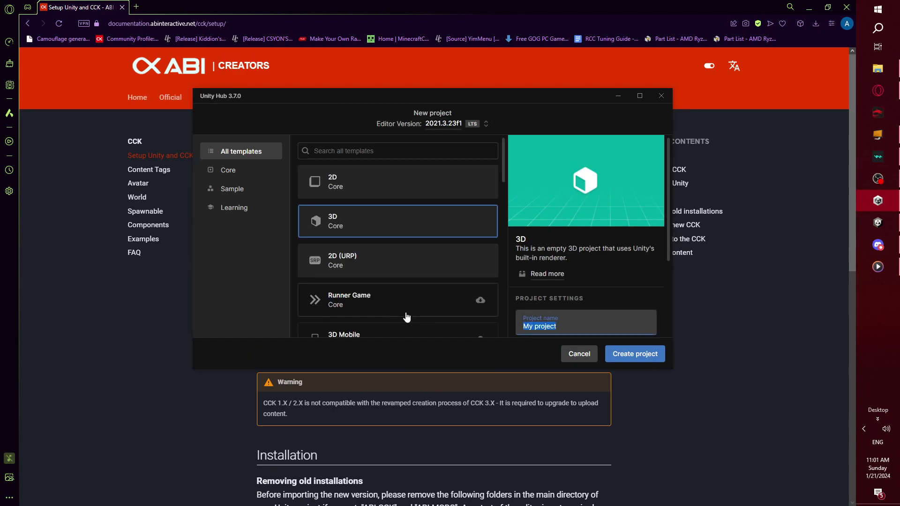
pyautogui.write('zcxvfghnbmj,')
pyautogui.scroll(-3, 598, 231)
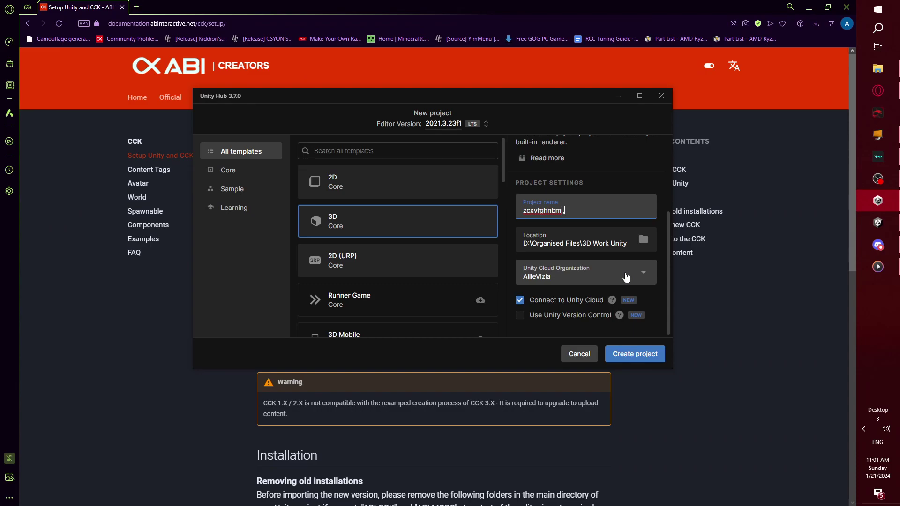
pyautogui.click(520, 301)
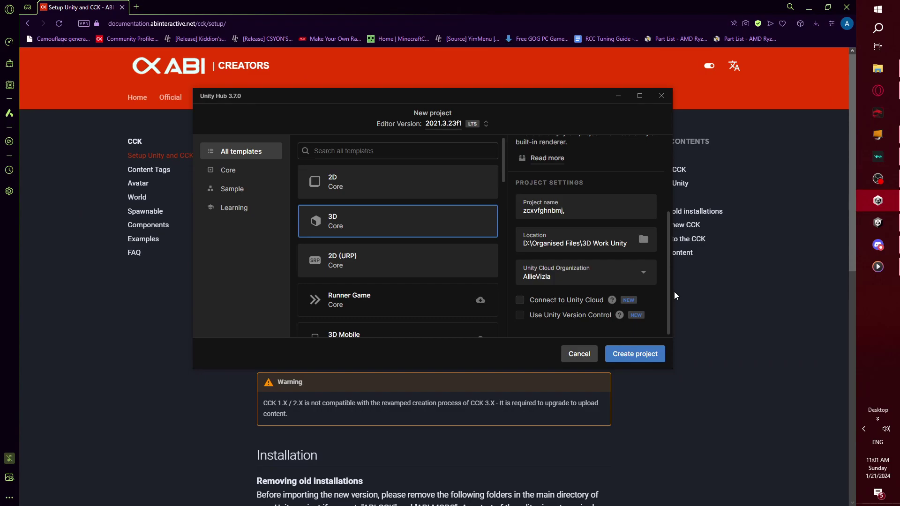
pyautogui.click(577, 354)
pyautogui.click(618, 95)
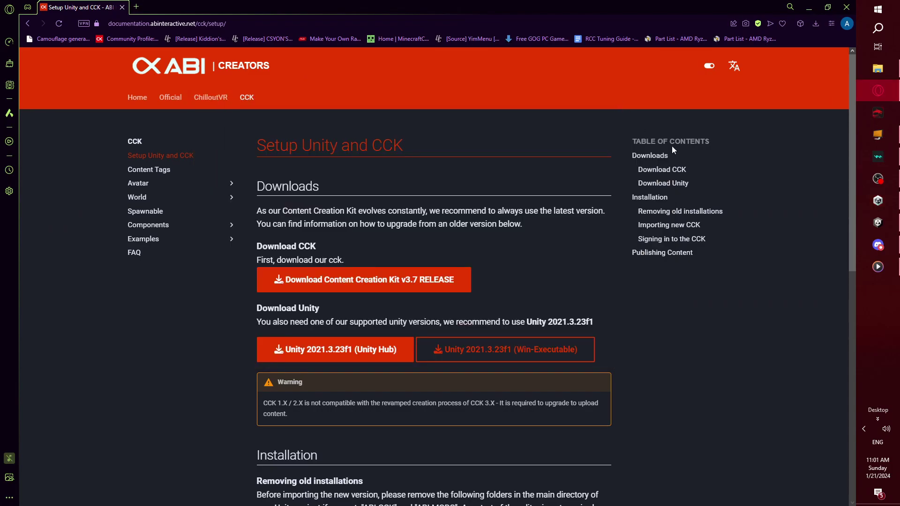
# - Bring the Chiffon project editor forward, inspect the csc asset, and open the Downloads folder
pyautogui.click(878, 222)
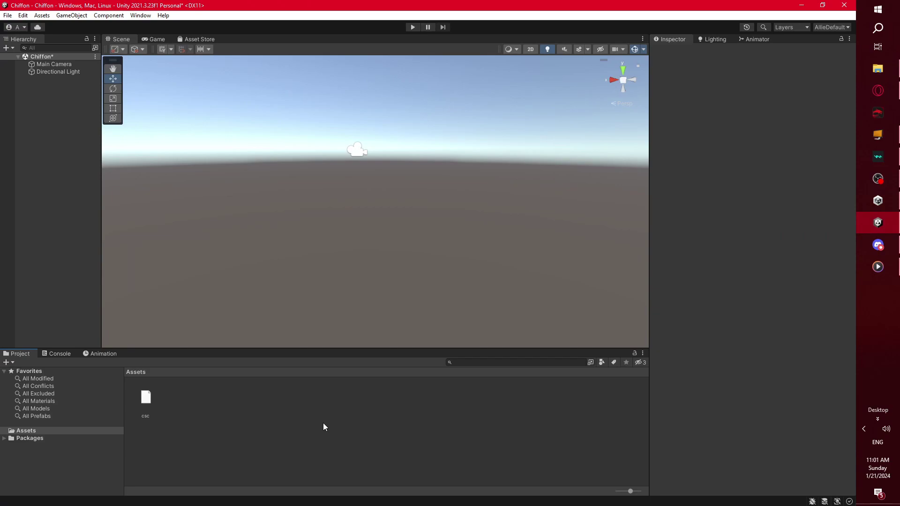
pyautogui.click(144, 397)
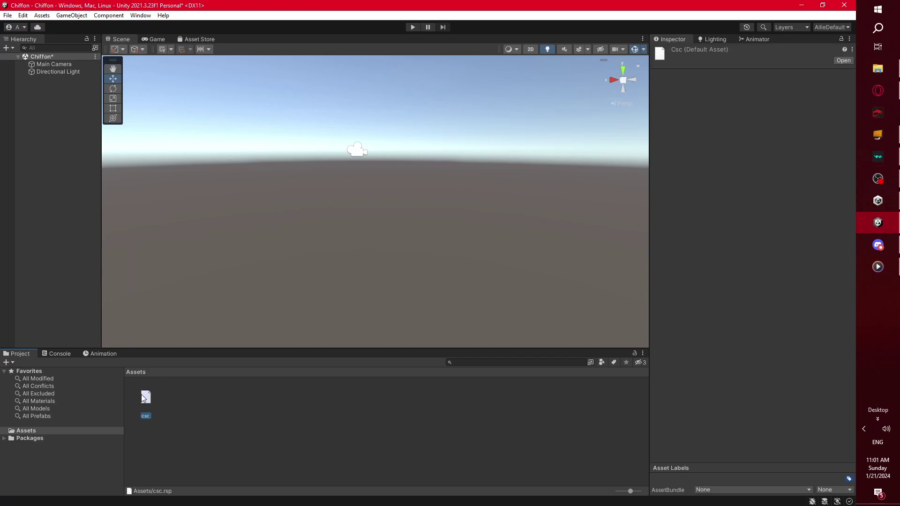
pyautogui.click(201, 426)
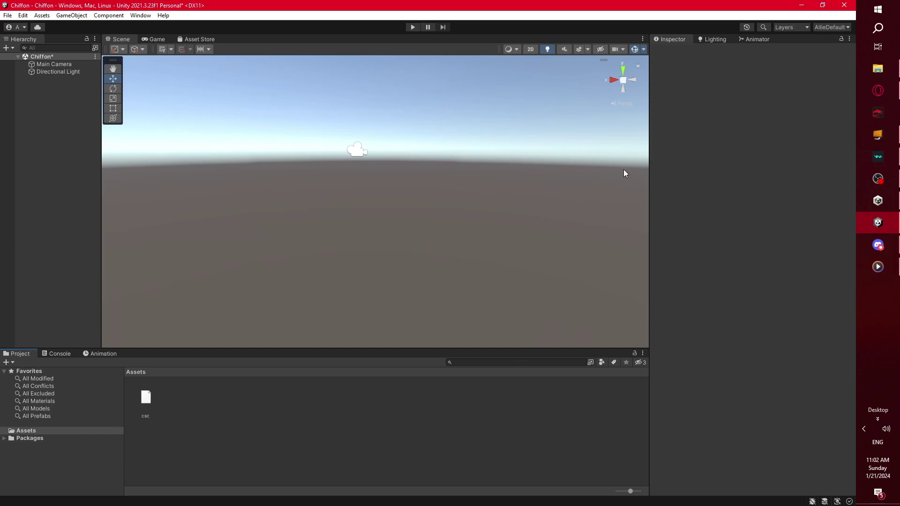
pyautogui.click(865, 70)
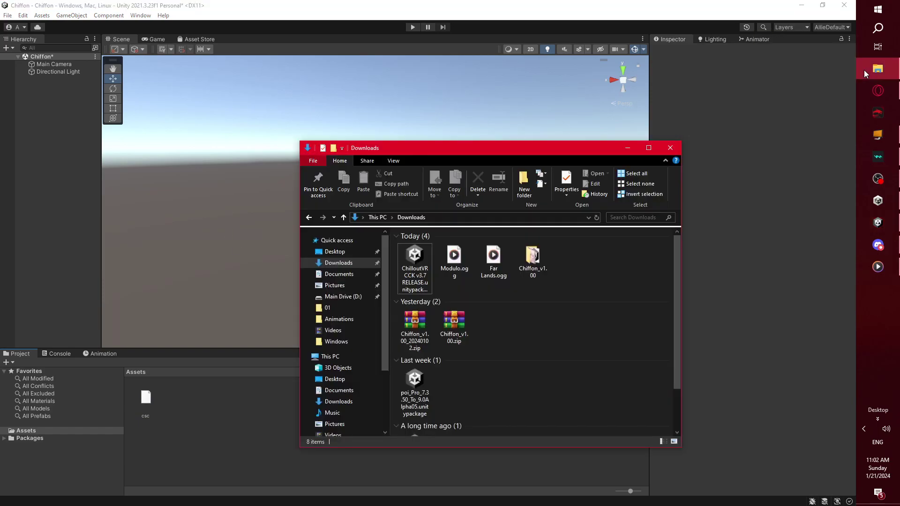
# - Look through Downloads, trying the Chiffon_v1.00, poi_Pro and Magica Cloth 2 items before clearing the selection
pyautogui.click(411, 261)
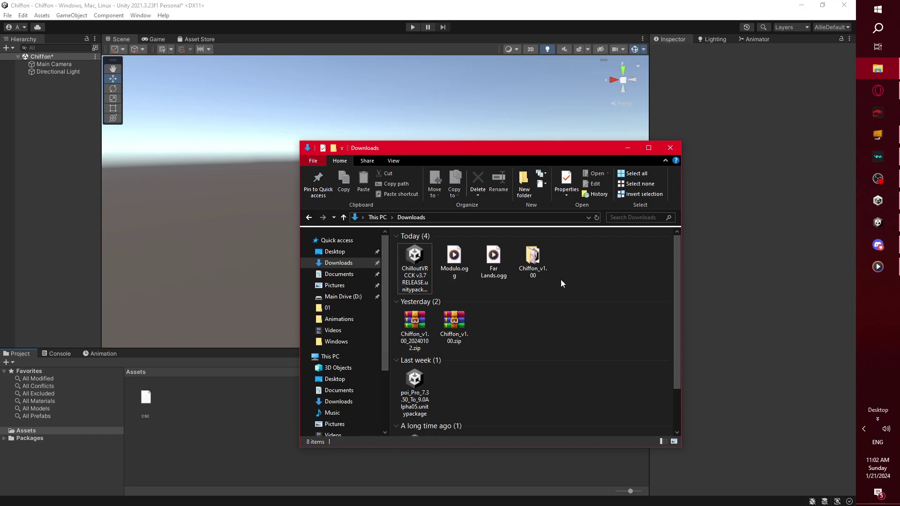
pyautogui.moveTo(585, 261); pyautogui.dragTo(541, 265)
pyautogui.scroll(-1, 479, 322)
pyautogui.moveTo(507, 327); pyautogui.dragTo(410, 337)
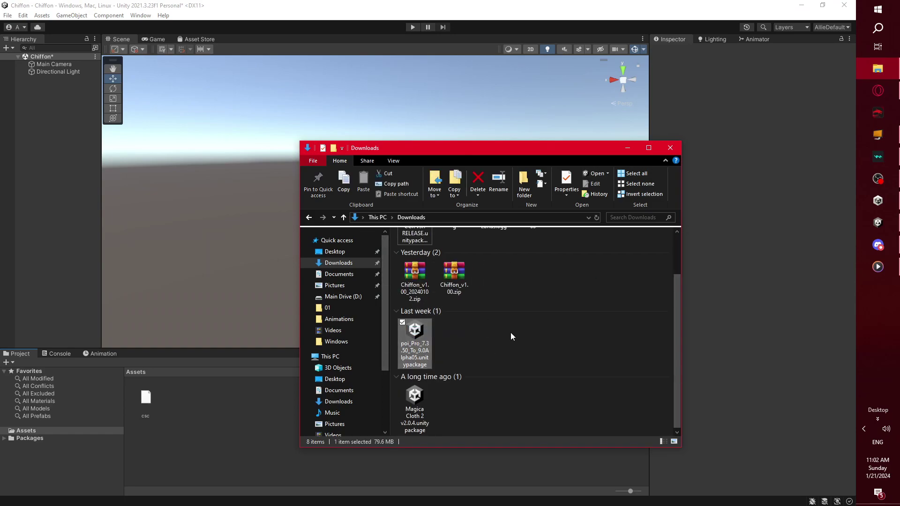
pyautogui.click(471, 342)
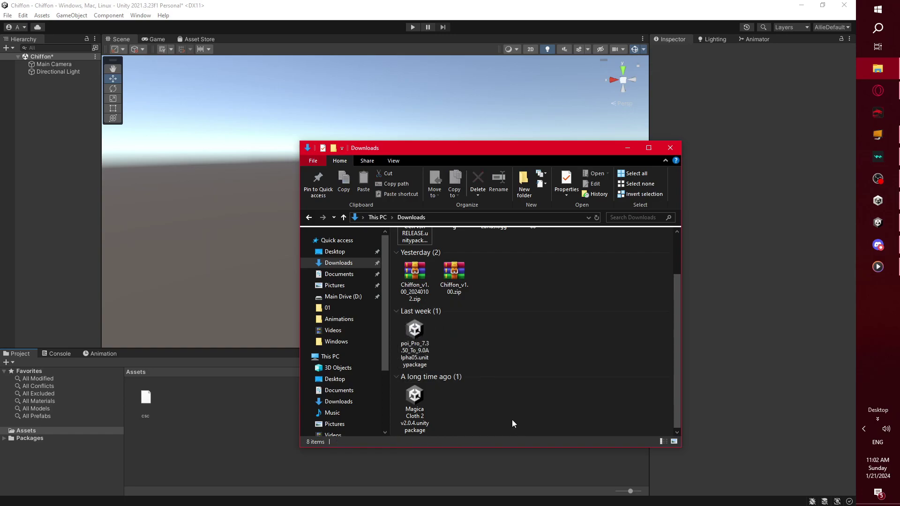
pyautogui.moveTo(480, 430); pyautogui.dragTo(396, 384)
pyautogui.click(481, 407)
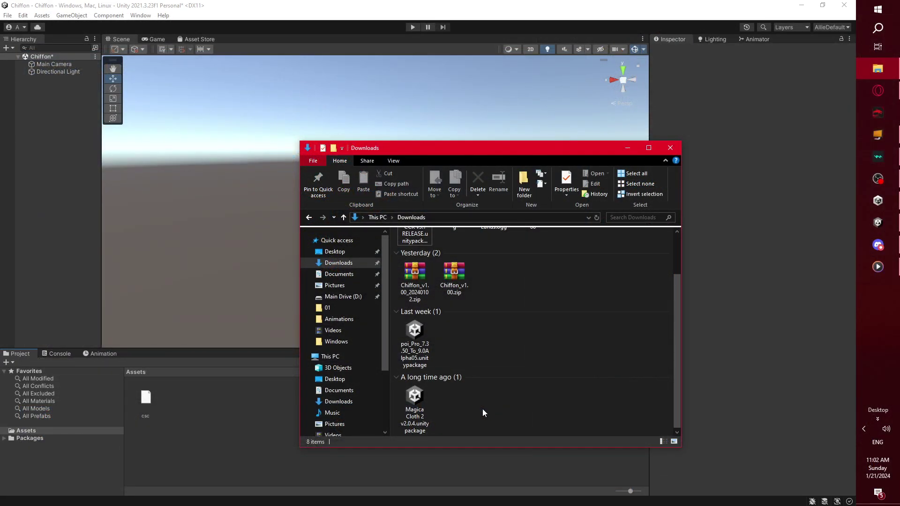
pyautogui.click(415, 406)
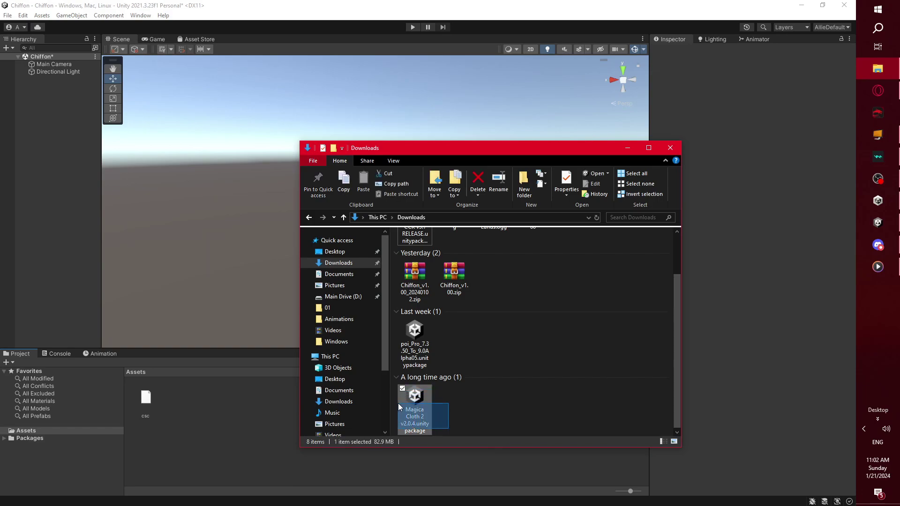
pyautogui.click(455, 406)
pyautogui.scroll(2, 464, 344)
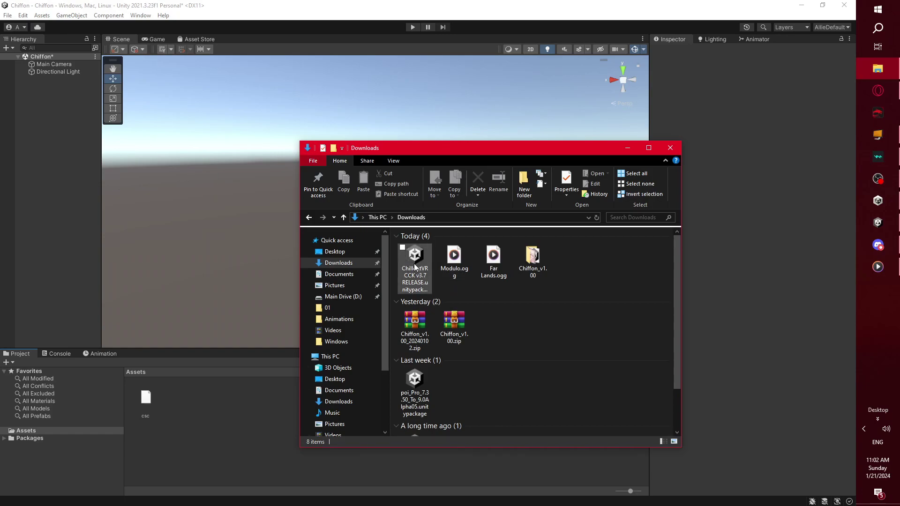
# - Drop the ChilloutVR CCK v3.7 RELEASE package onto Unity's Assets folder to start importing it
pyautogui.moveTo(415, 266); pyautogui.dragTo(109, 438)
pyautogui.moveTo(43, 430); pyautogui.dragTo(39, 434)
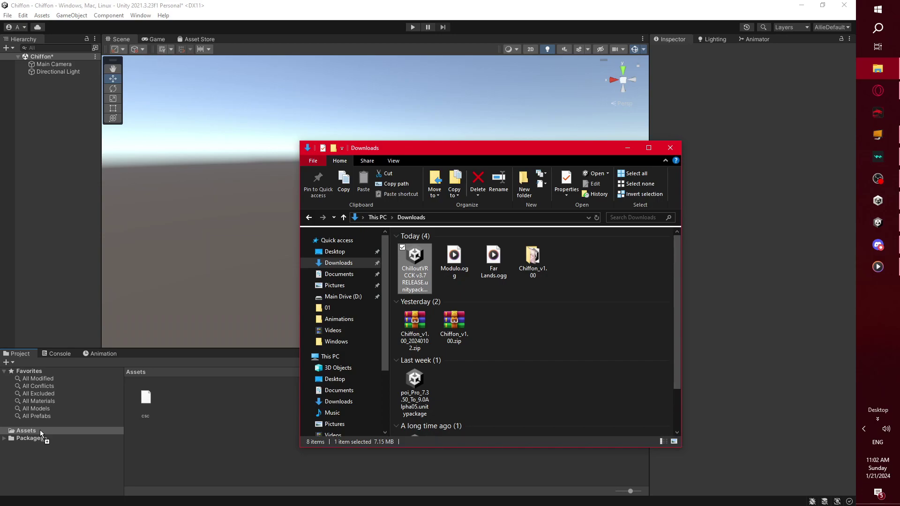
pyautogui.moveTo(40, 429); pyautogui.dragTo(41, 430)
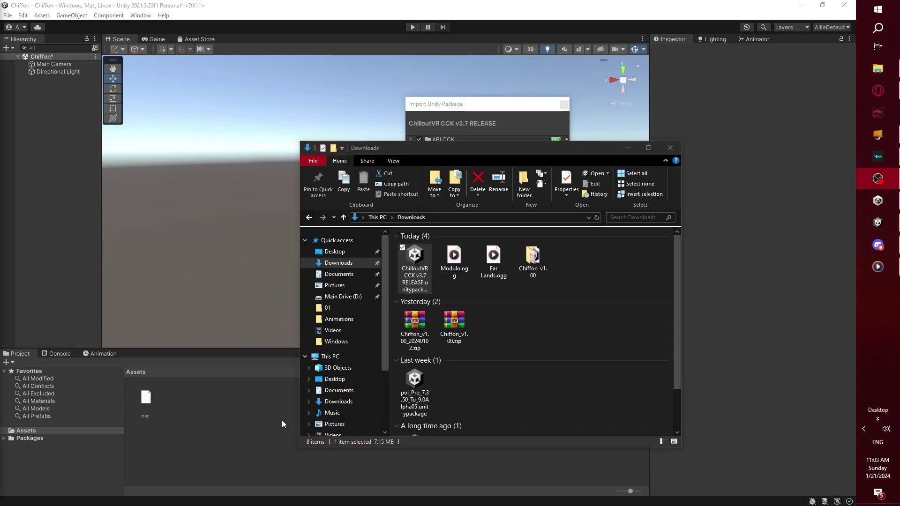
# - Review the ABI.CCK file list with everything ticked and import all of it
pyautogui.click(498, 107)
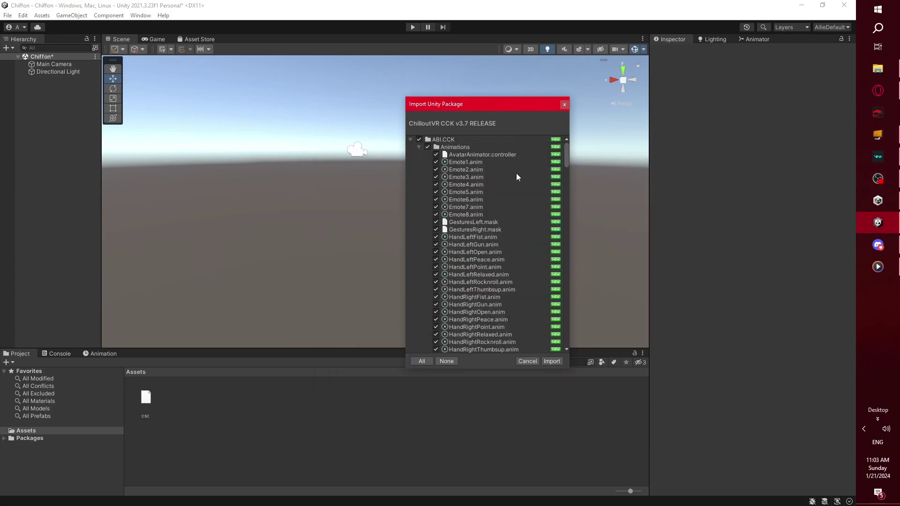
pyautogui.click(411, 140)
pyautogui.click(411, 139)
pyautogui.moveTo(567, 148); pyautogui.dragTo(566, 165)
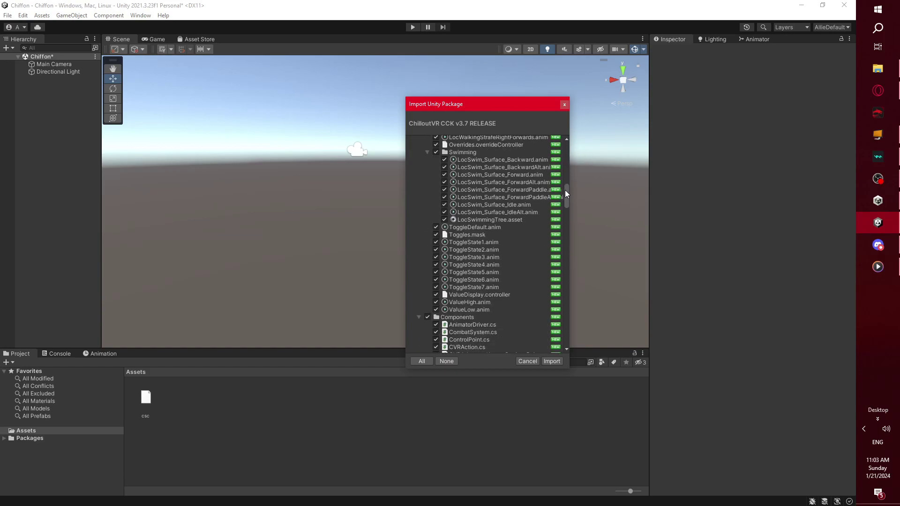
pyautogui.moveTo(564, 189); pyautogui.dragTo(567, 152)
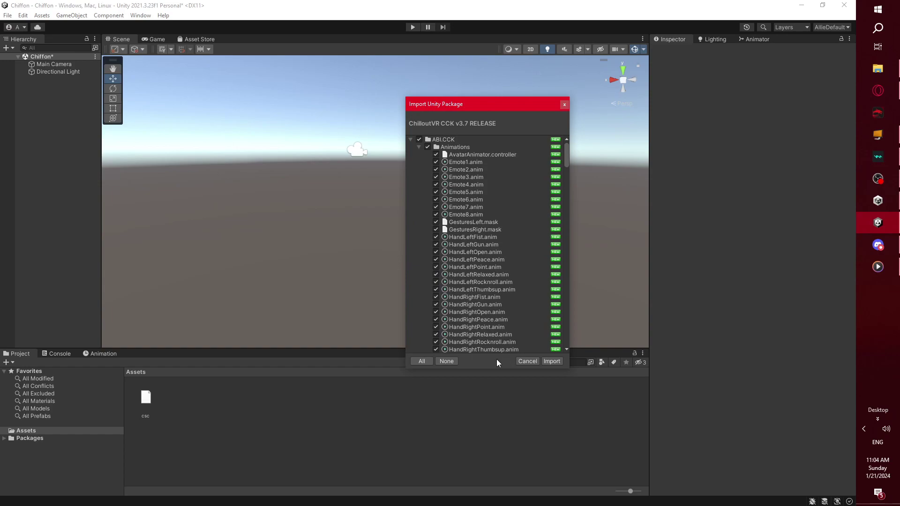
pyautogui.click(552, 362)
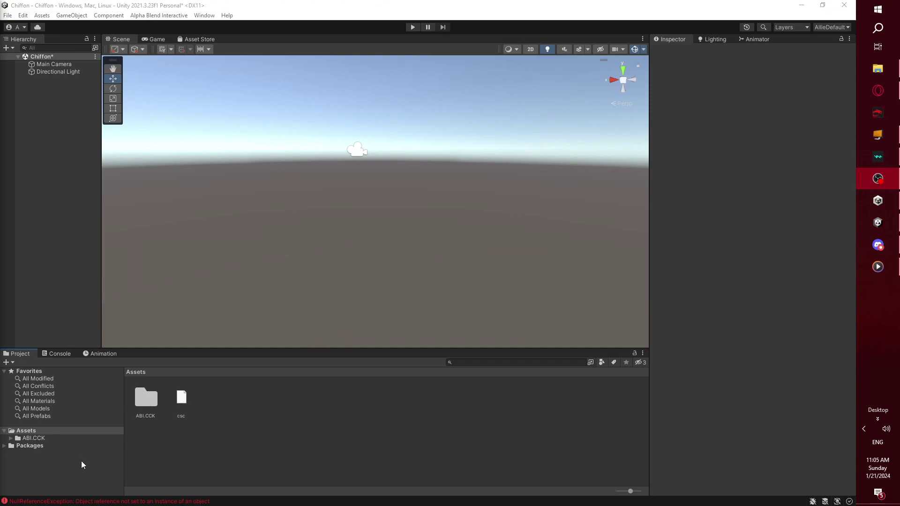
# - Enlarge the Console and read the NullReferenceException's full stack trace
pyautogui.click(60, 354)
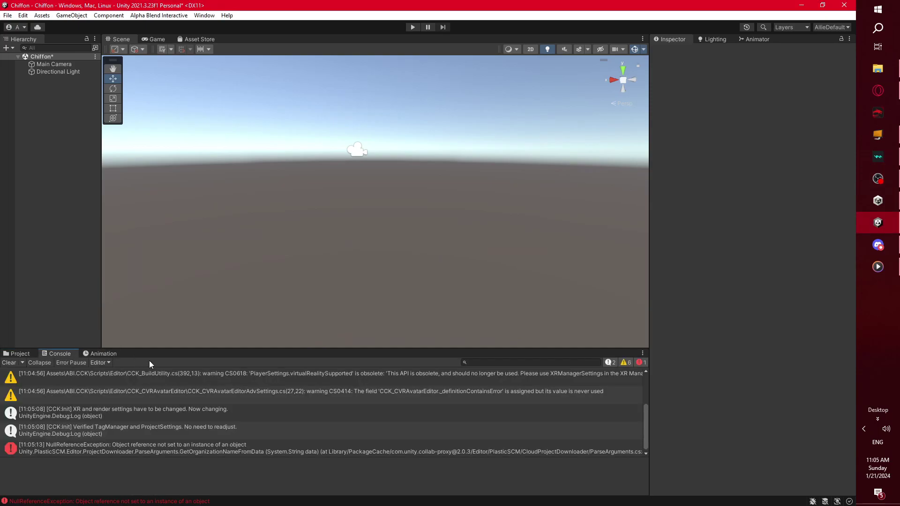
pyautogui.moveTo(156, 347); pyautogui.dragTo(172, 156)
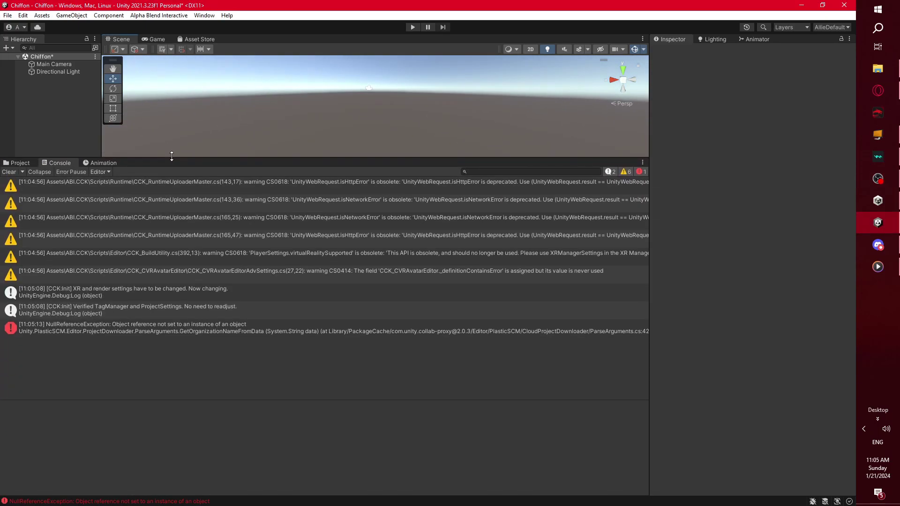
pyautogui.moveTo(441, 400); pyautogui.dragTo(390, 462)
pyautogui.moveTo(141, 161); pyautogui.dragTo(140, 245)
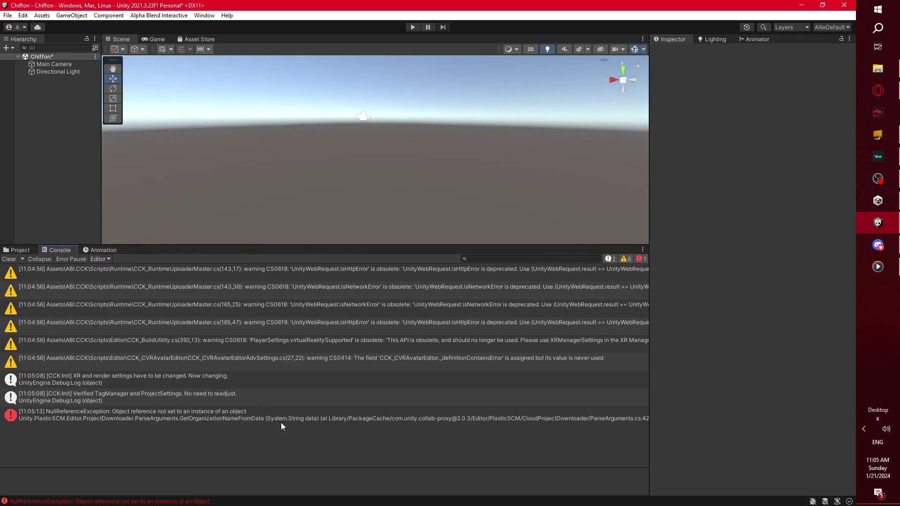
pyautogui.click(39, 422)
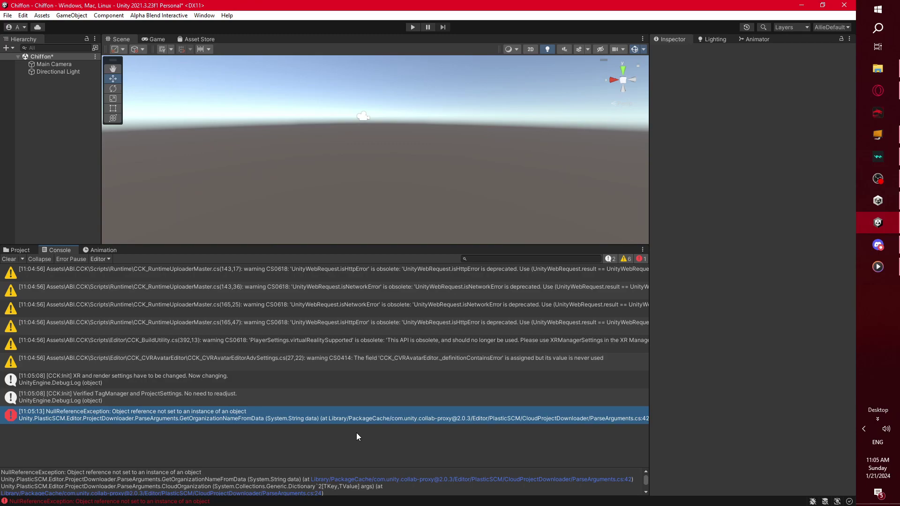
# - Clear the console and return to the Project's Assets listing with a taller scene view
pyautogui.click(8, 261)
pyautogui.click(19, 250)
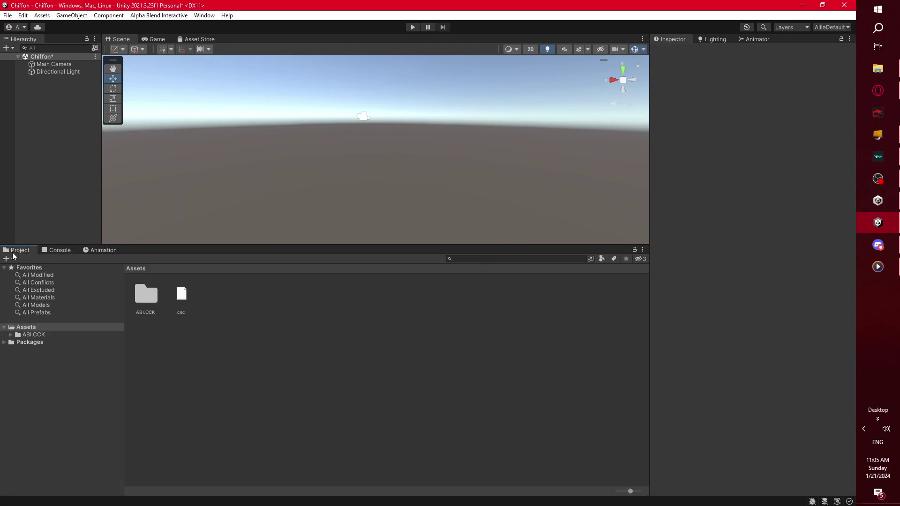
pyautogui.moveTo(123, 245); pyautogui.dragTo(213, 364)
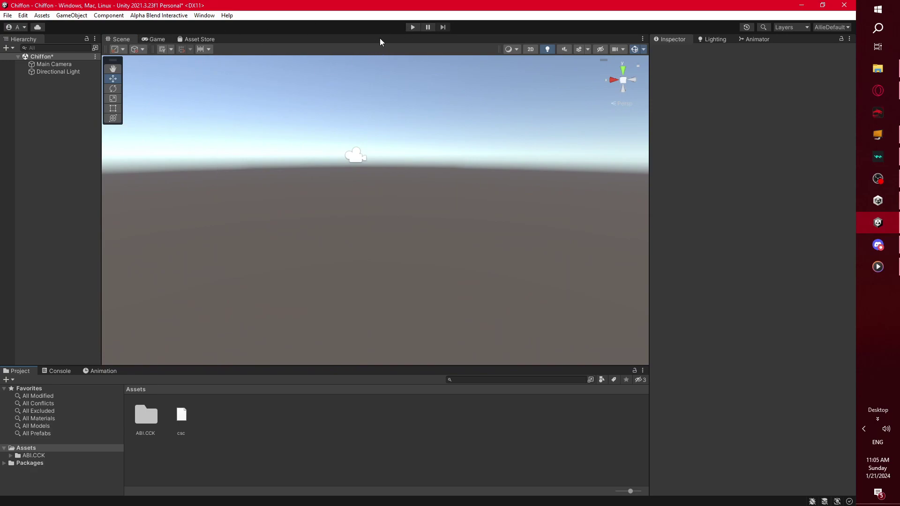
# - Delete the csc asset from Assets and let the C# scripts recompile
pyautogui.click(185, 409)
pyautogui.press('Delete')
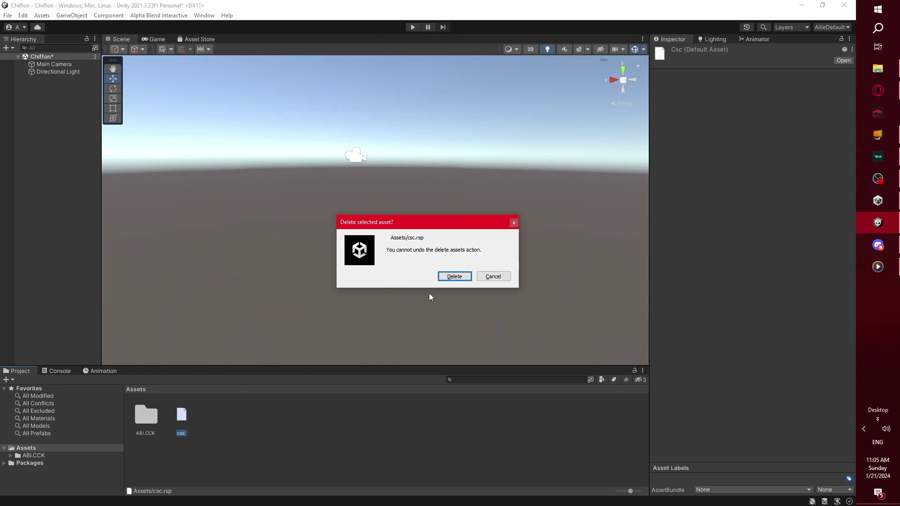
pyautogui.click(454, 275)
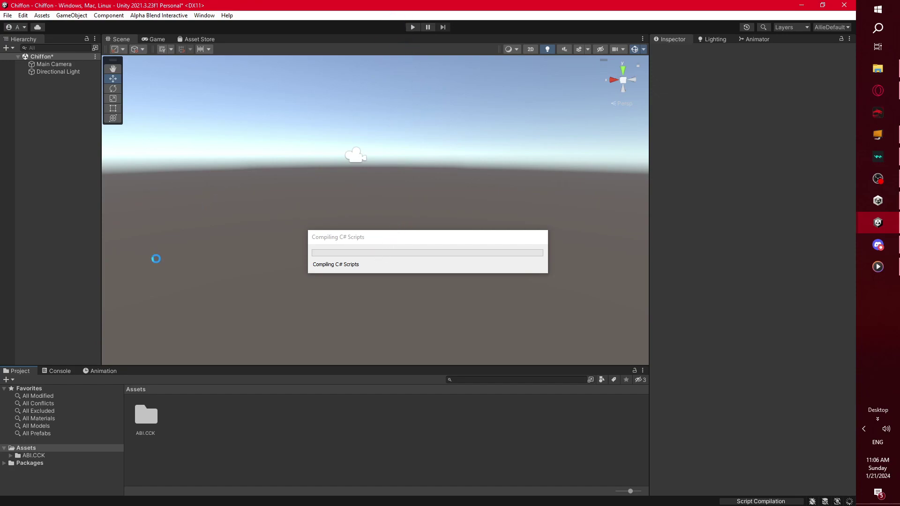
pyautogui.moveTo(356, 242); pyautogui.dragTo(335, 254)
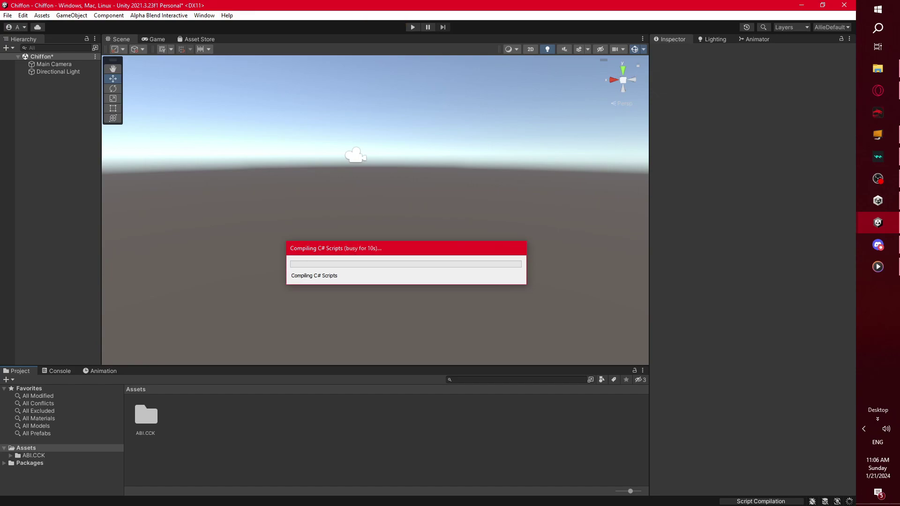
# - Test the scene briefly by entering and then exiting play mode
pyautogui.click(381, 28)
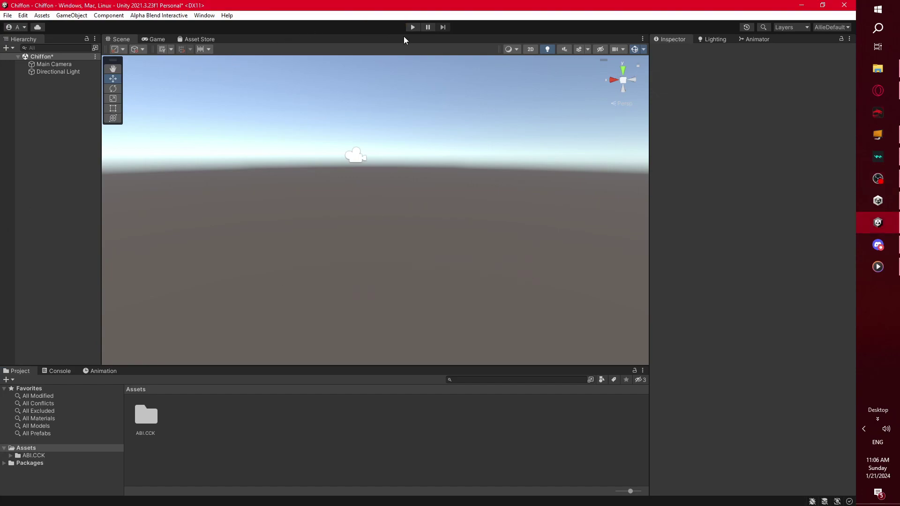
pyautogui.click(413, 26)
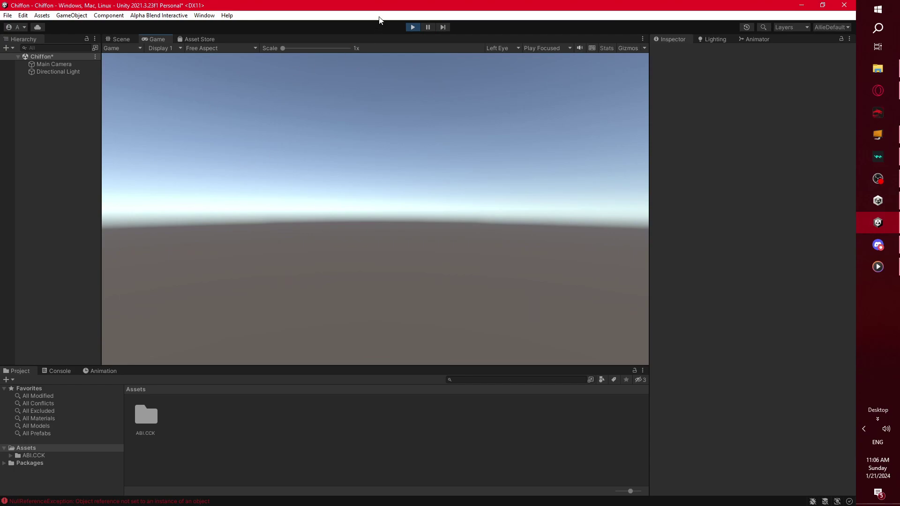
pyautogui.click(412, 28)
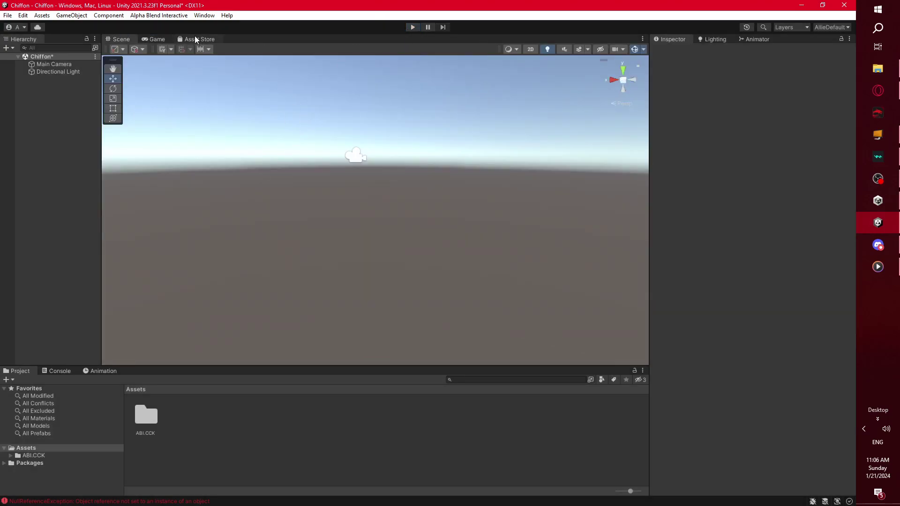
pyautogui.click(160, 16)
# - Open the CCK Control Panel from Alpha Blend Interactive and dock it beside the Inspector tab
pyautogui.click(170, 26)
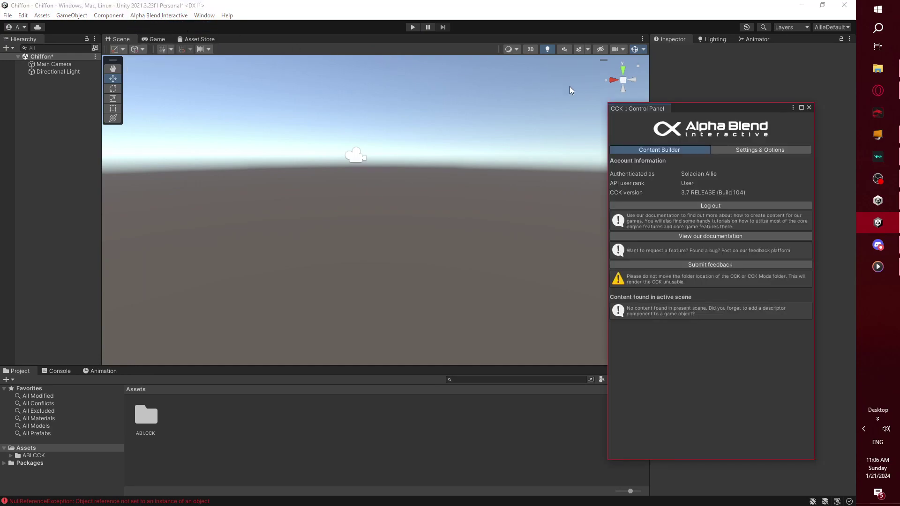
pyautogui.moveTo(633, 117); pyautogui.dragTo(797, 37)
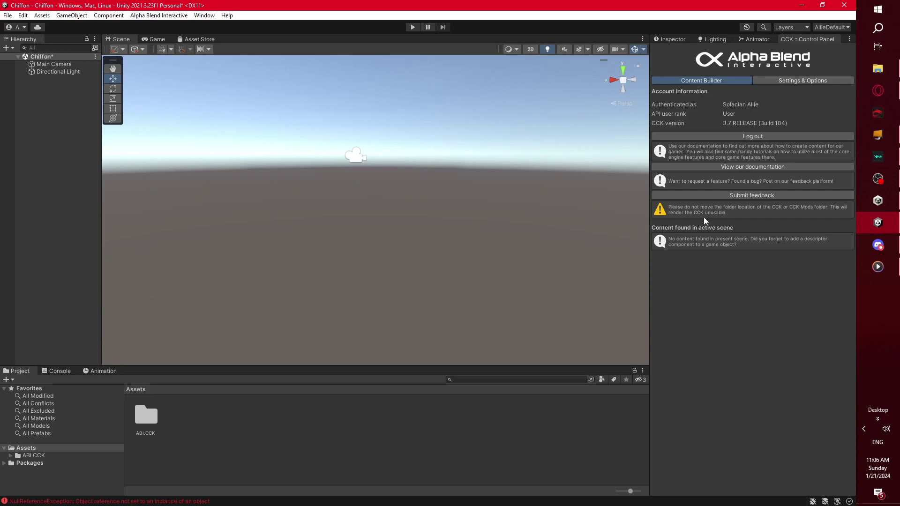
pyautogui.moveTo(798, 40)
pyautogui.mouseDown()
pyautogui.moveTo(304, 51)
pyautogui.moveTo(263, 155)
pyautogui.moveTo(229, 368)
pyautogui.moveTo(795, 17)
pyautogui.moveTo(790, 43)
pyautogui.mouseUp()
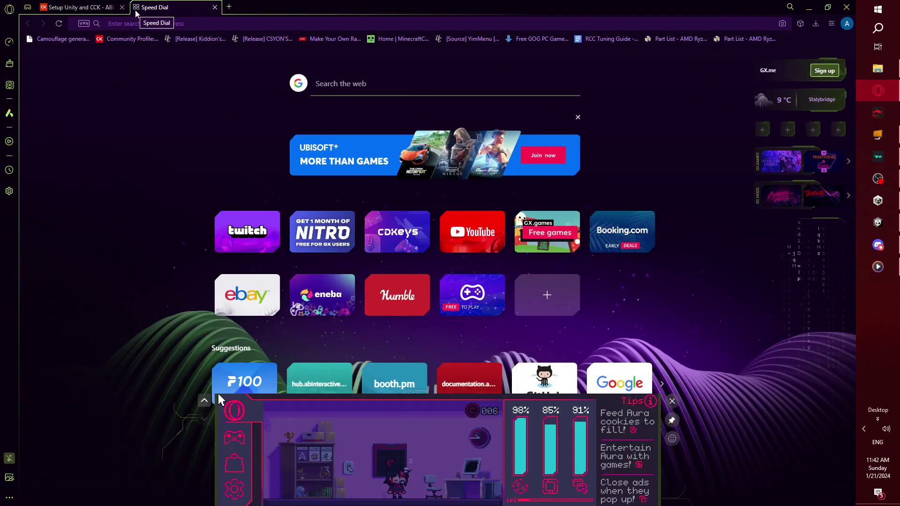
# - Go to hub.abinteractive.net and open the ABI Hub profile settings page
pyautogui.write('hub.a')
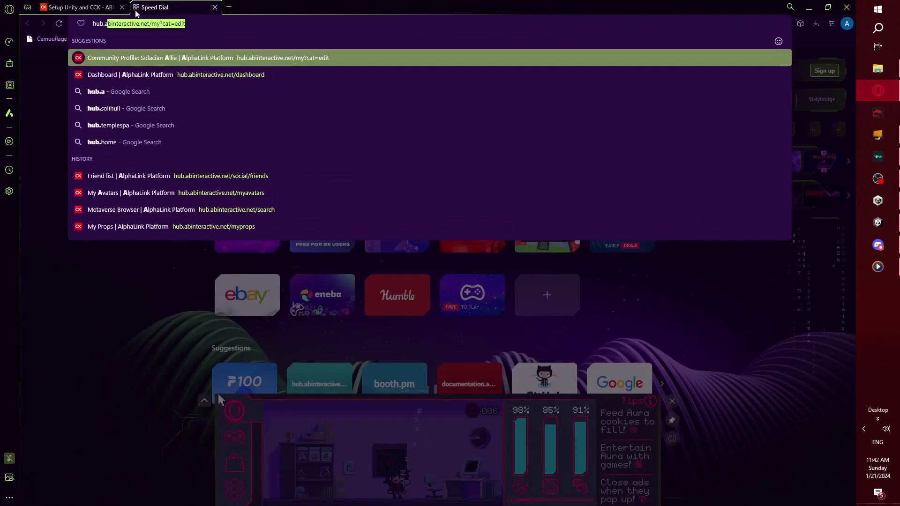
pyautogui.write('binter')
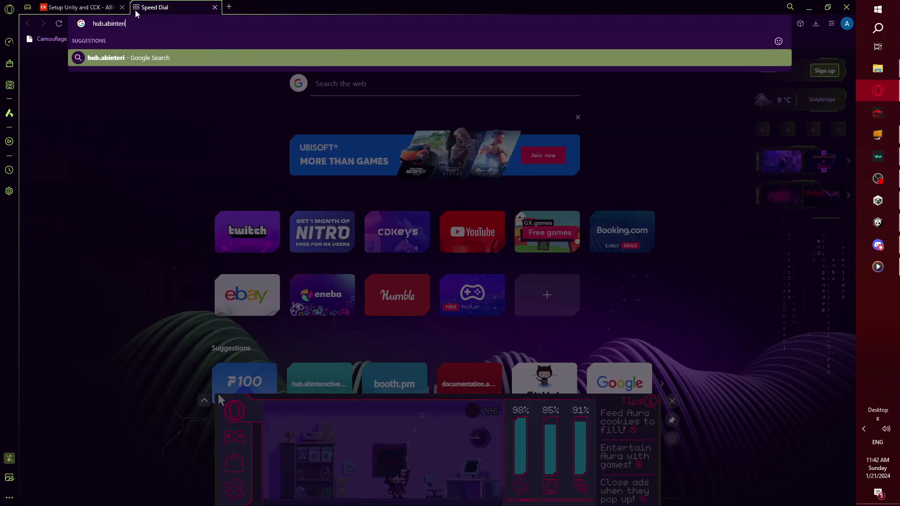
pyautogui.write('active.ne')
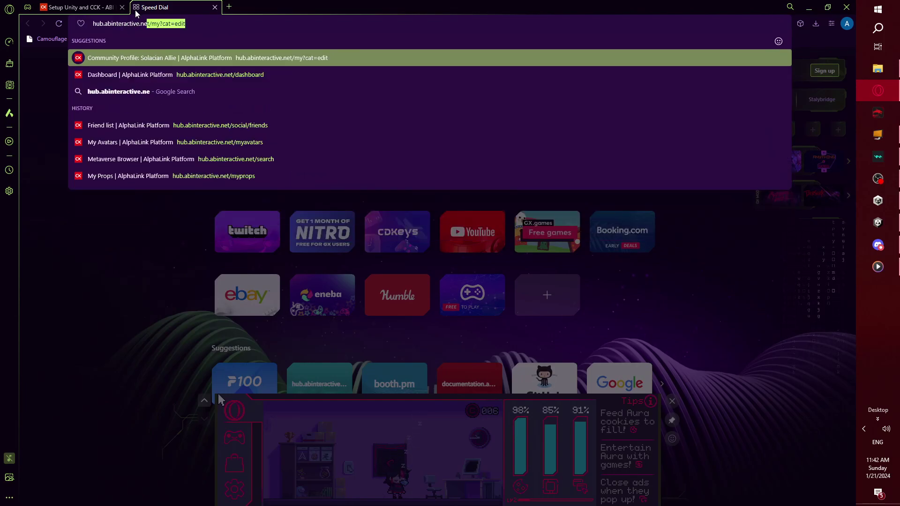
pyautogui.press('Return')
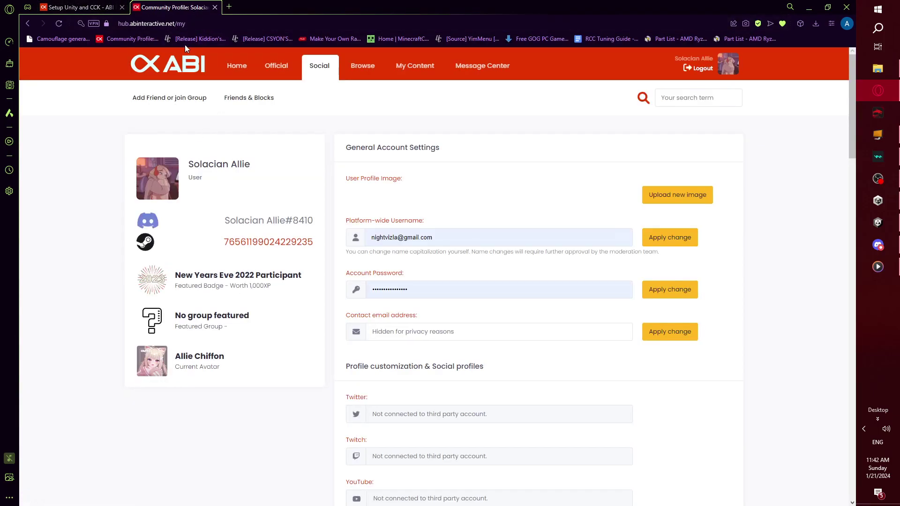
pyautogui.click(159, 100)
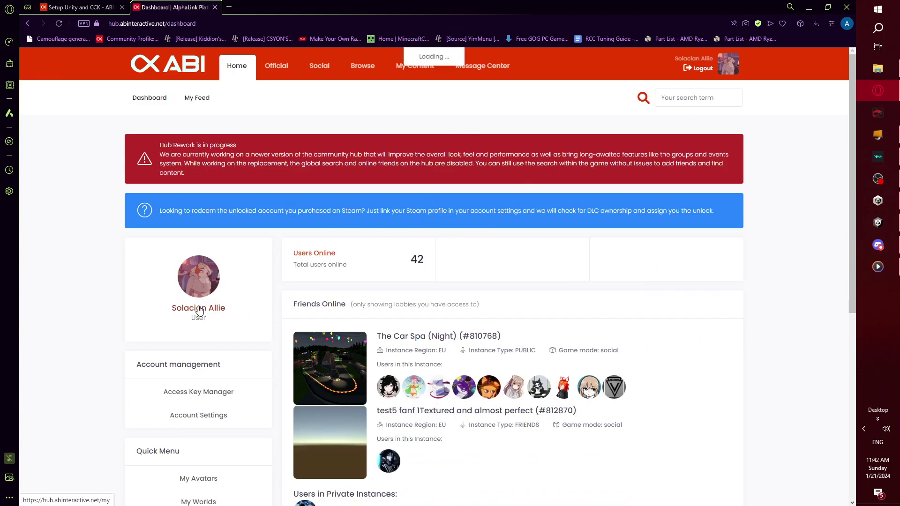
pyautogui.click(181, 305)
pyautogui.scroll(-3, 500, 307)
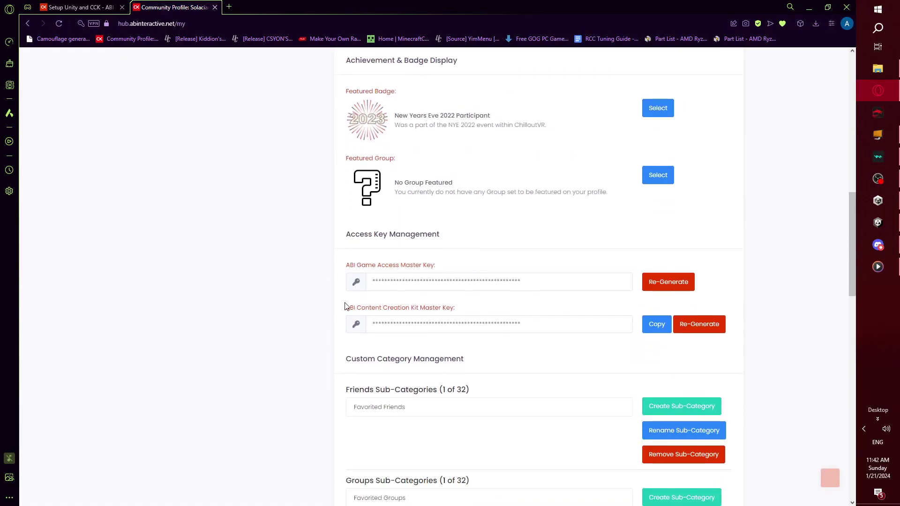
# - Copy the Content Creation Kit master key, close the hub tab, and minimise the browser
pyautogui.moveTo(354, 308); pyautogui.dragTo(453, 314)
pyautogui.click(453, 315)
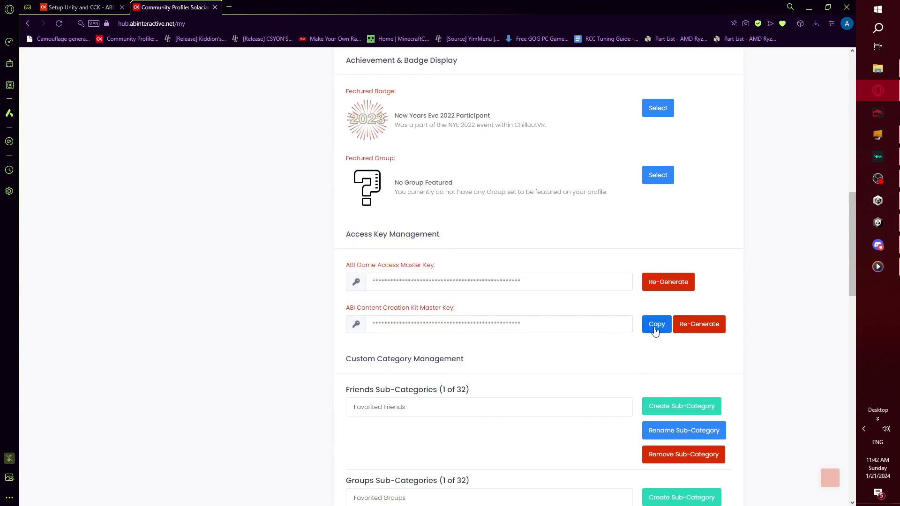
pyautogui.click(654, 326)
pyautogui.click(434, 327)
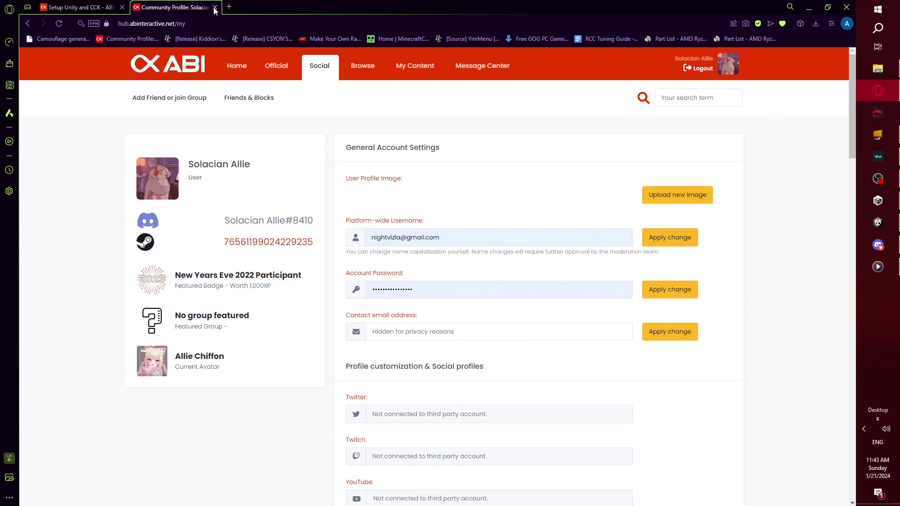
pyautogui.click(214, 7)
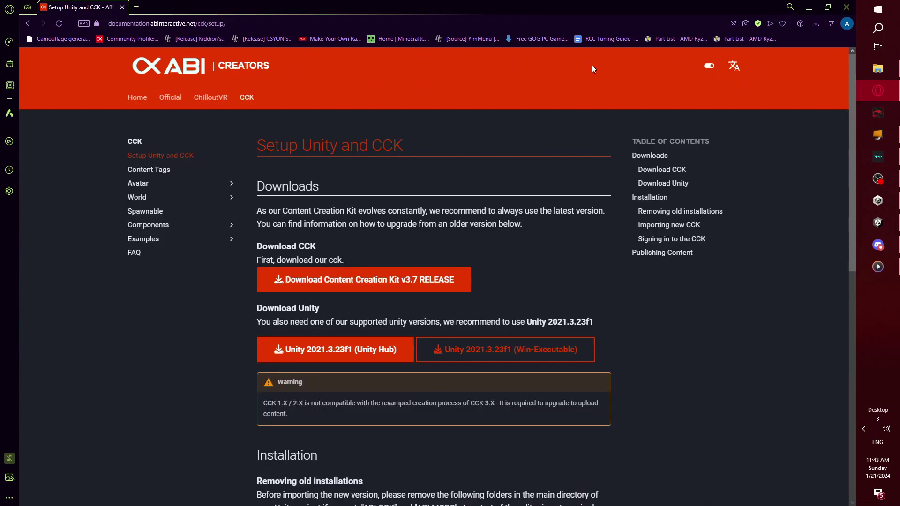
pyautogui.click(811, 7)
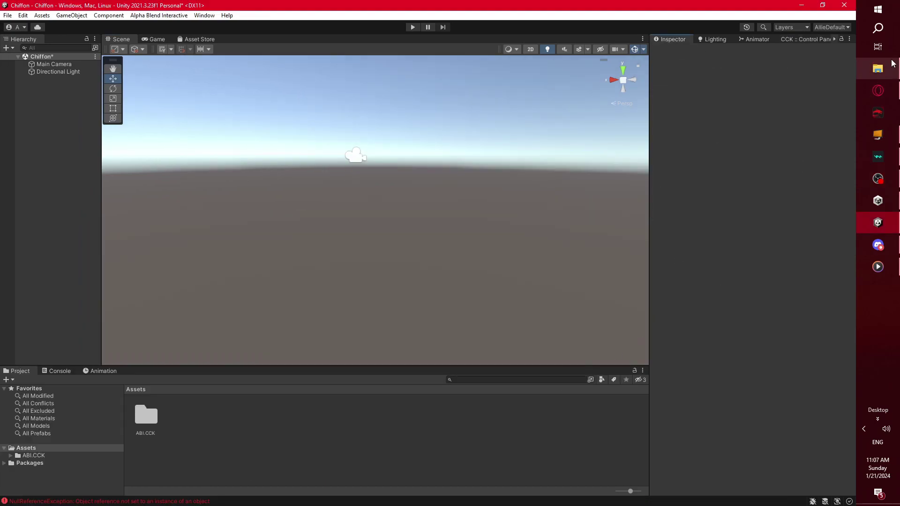
pyautogui.click(892, 63)
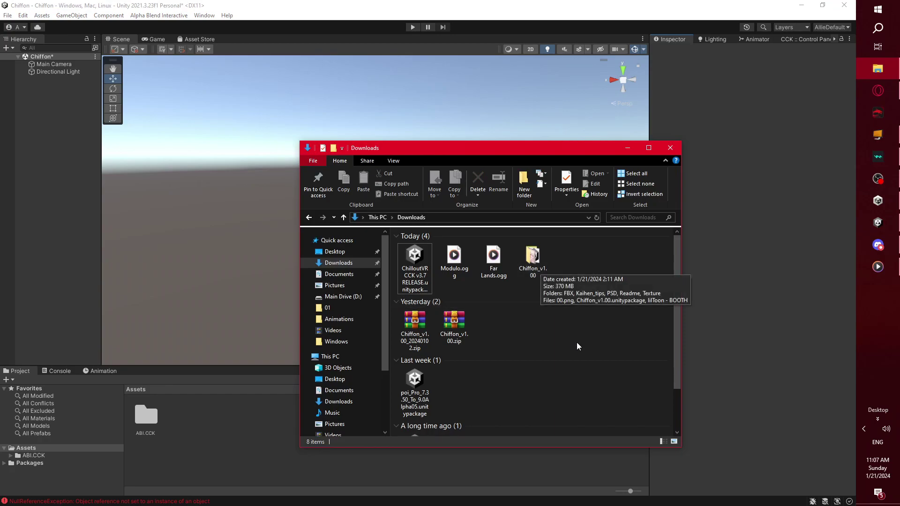
# - Open Chiffon_v1.00 and drag FBX, Kaihen_tips, PSD, Readme, Texture and 00.png into Unity's Assets
pyautogui.doubleClick(536, 261)
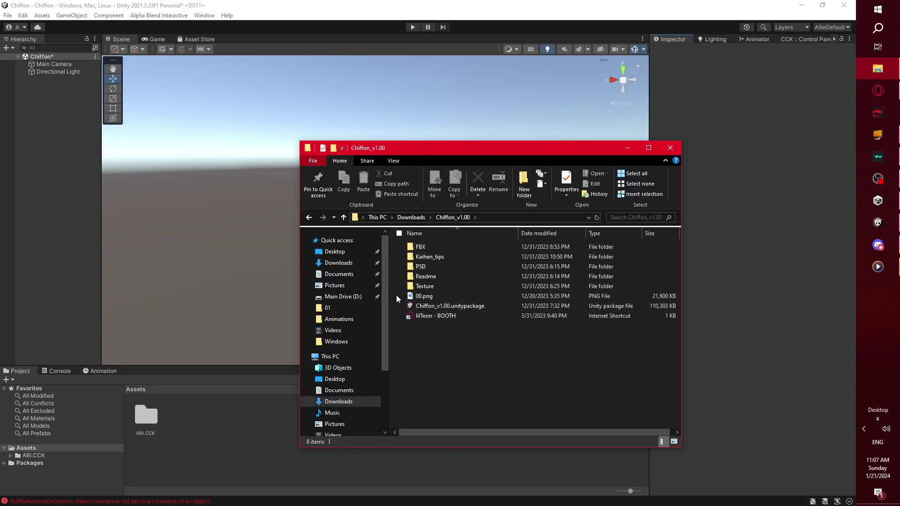
pyautogui.moveTo(395, 294); pyautogui.dragTo(38, 448)
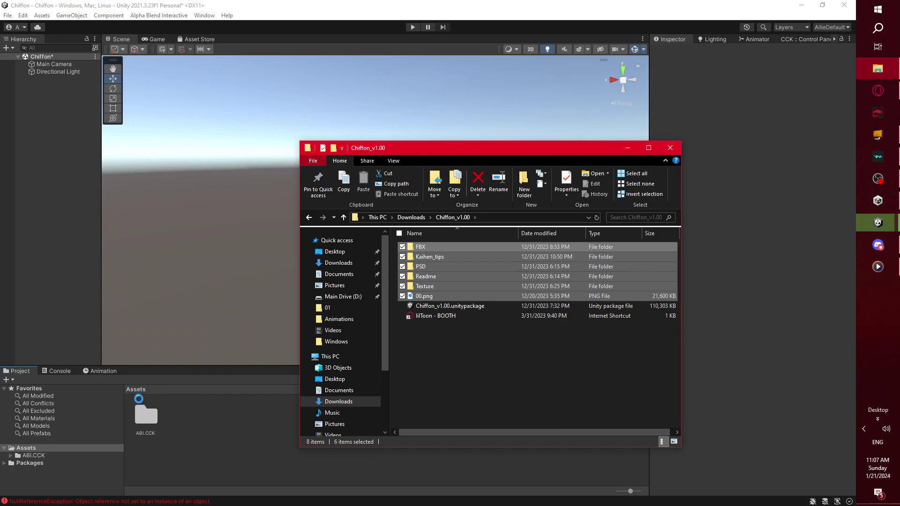
pyautogui.moveTo(519, 283); pyautogui.dragTo(256, 258)
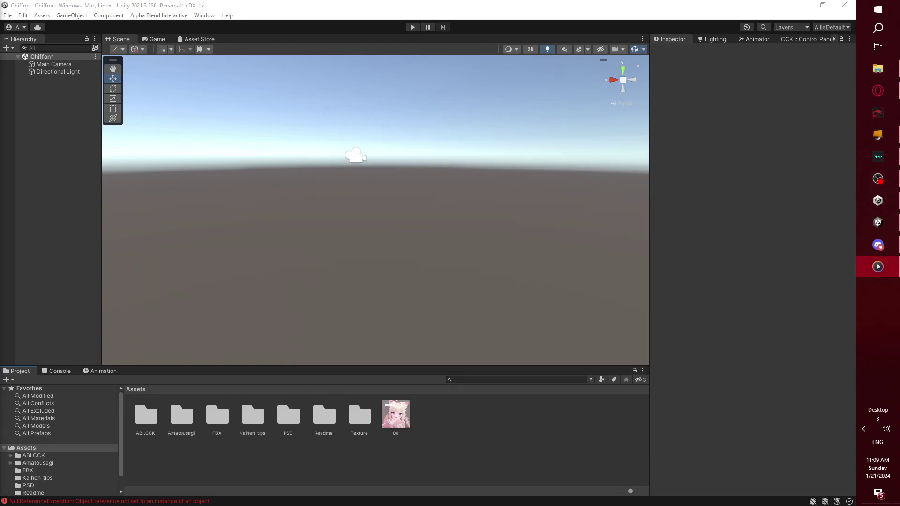
# - Minimize File Explorer and drag Unity's panel splitters so the scene view gets more room
pyautogui.click(202, 469)
pyautogui.moveTo(150, 366); pyautogui.dragTo(155, 285)
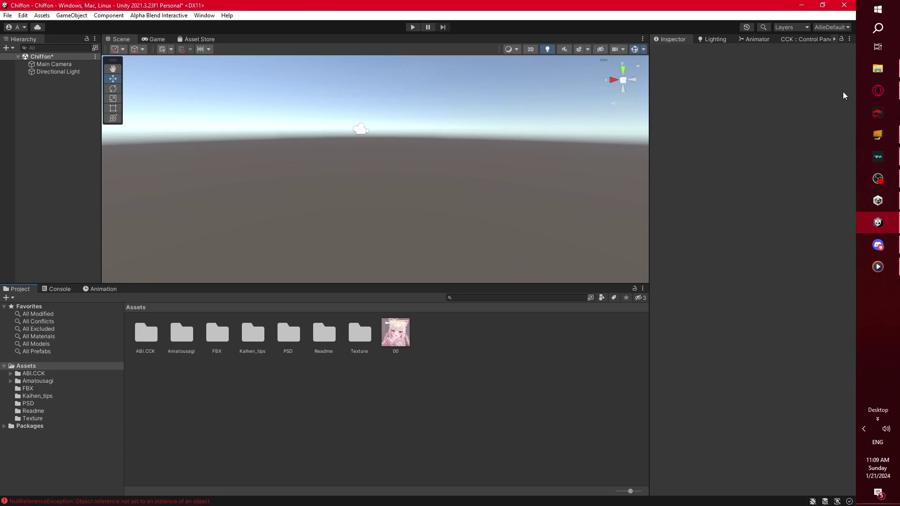
pyautogui.click(863, 74)
pyautogui.click(490, 370)
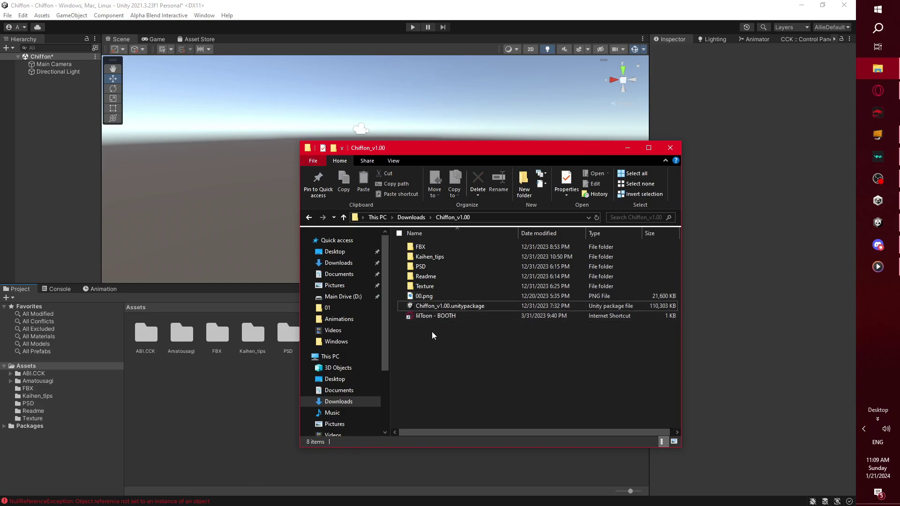
pyautogui.click(628, 149)
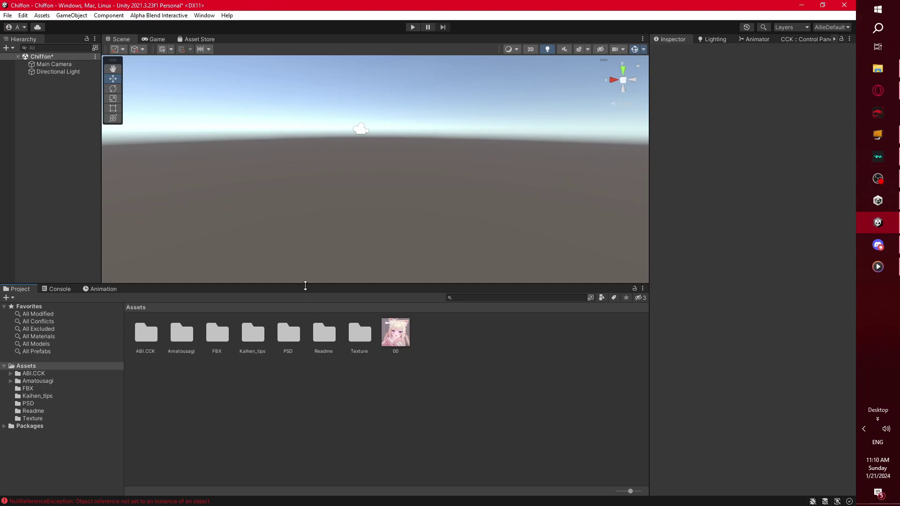
pyautogui.moveTo(307, 284); pyautogui.dragTo(306, 346)
# - Drag the Chiffon prefab from Amatousagi/Chiffon into the Hierarchy and reframe the scene view
pyautogui.doubleClick(188, 400)
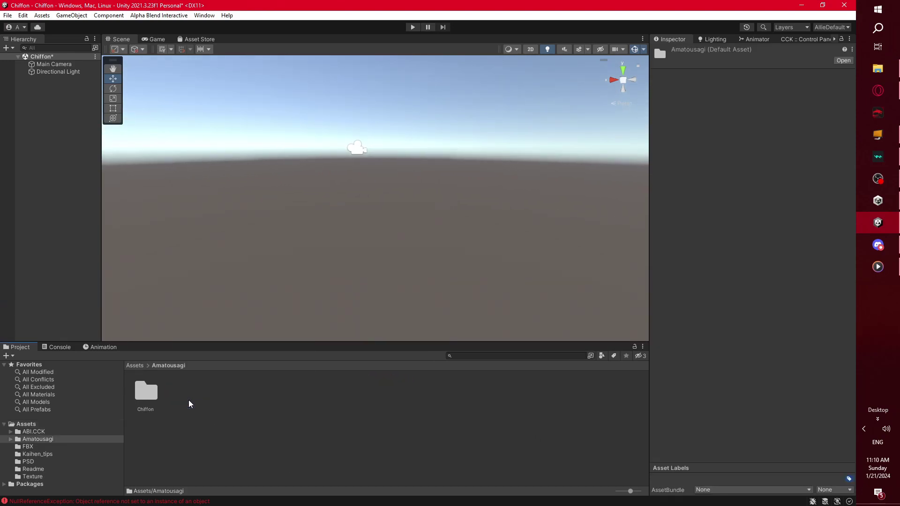
pyautogui.doubleClick(156, 400)
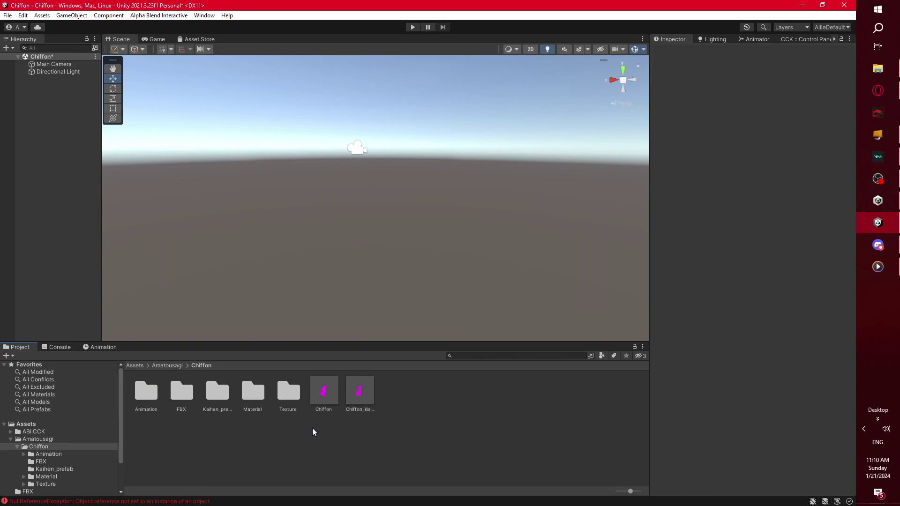
pyautogui.moveTo(319, 391); pyautogui.dragTo(77, 154)
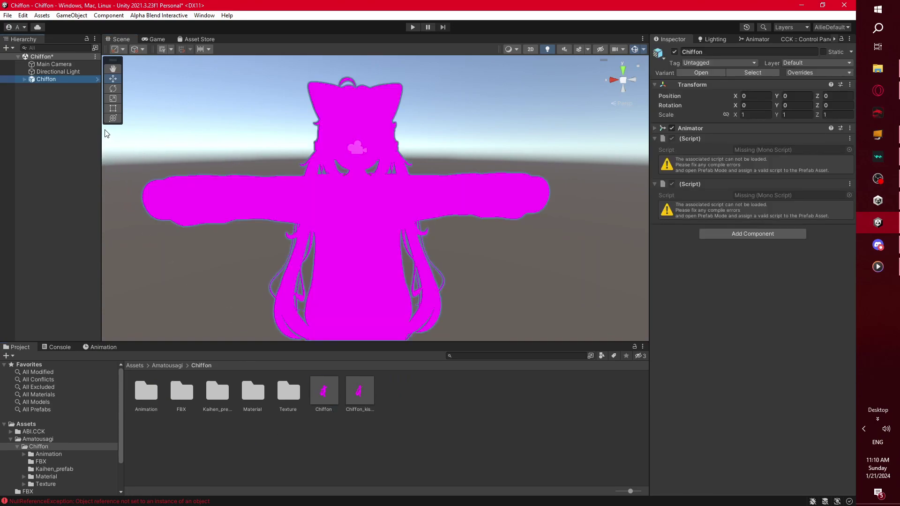
pyautogui.moveTo(101, 129); pyautogui.dragTo(89, 134)
pyautogui.click(91, 192)
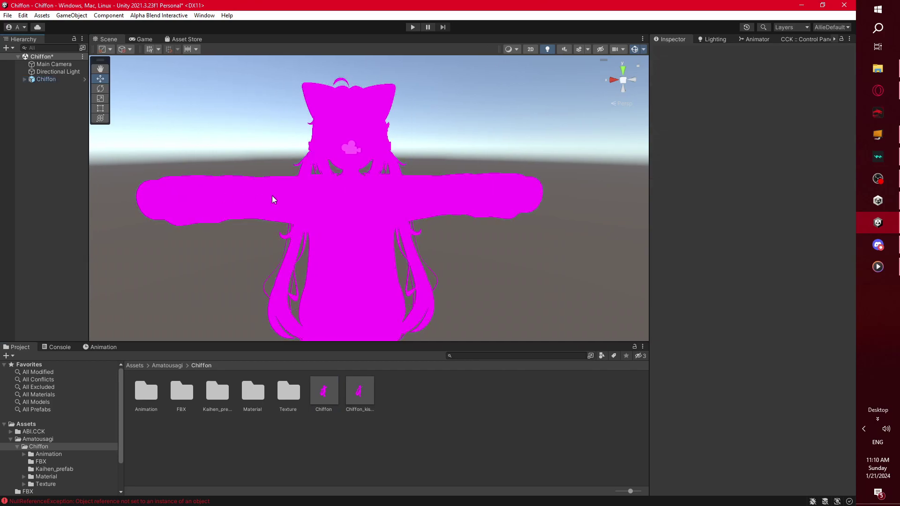
pyautogui.moveTo(265, 201); pyautogui.dragTo(271, 211, button='middle')
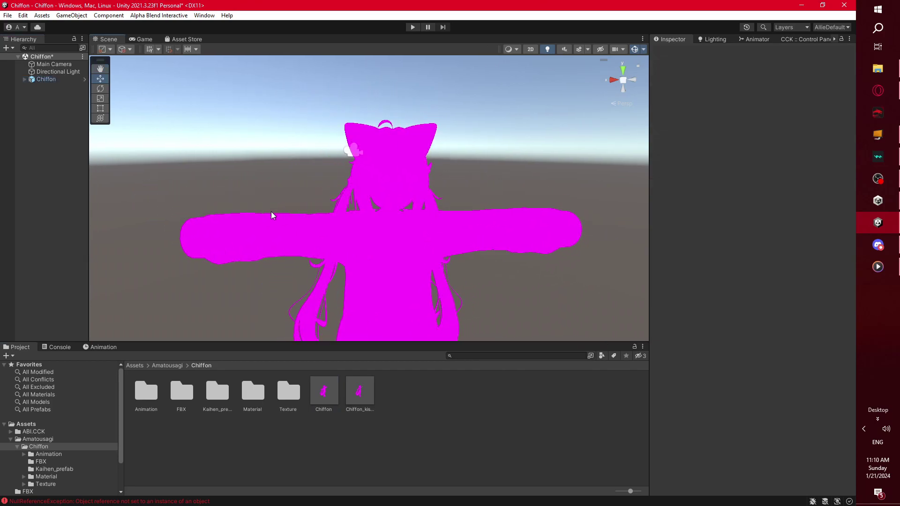
# - Clear the Console, collapse the Amatousagi folder tree, and select Chiffon in the Hierarchy
pyautogui.click(60, 347)
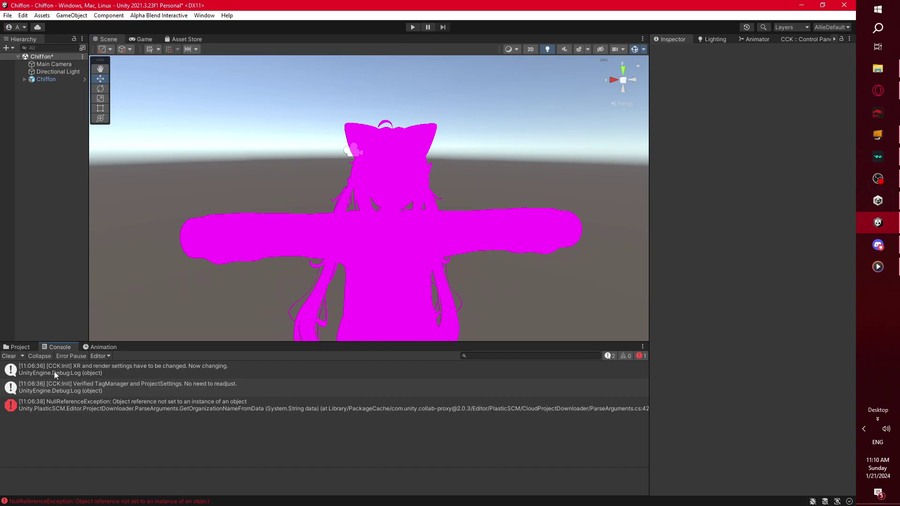
pyautogui.click(11, 356)
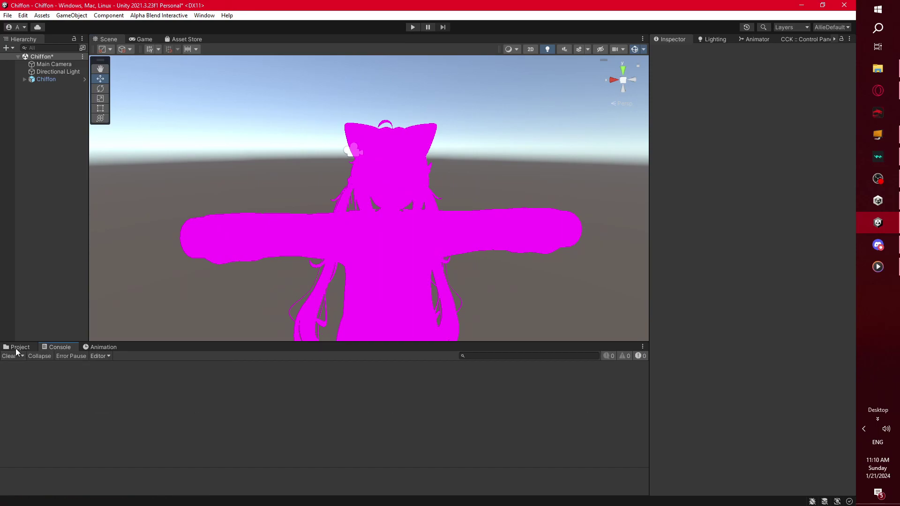
pyautogui.click(18, 346)
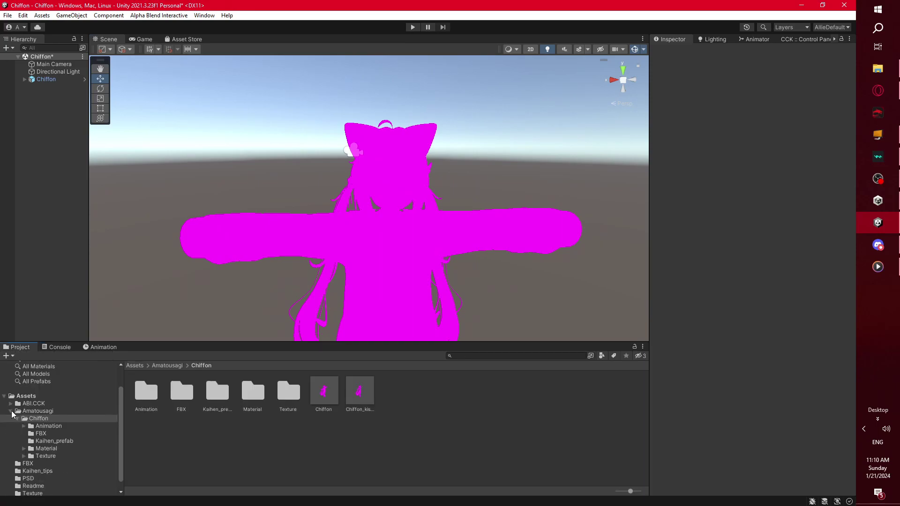
pyautogui.click(10, 411)
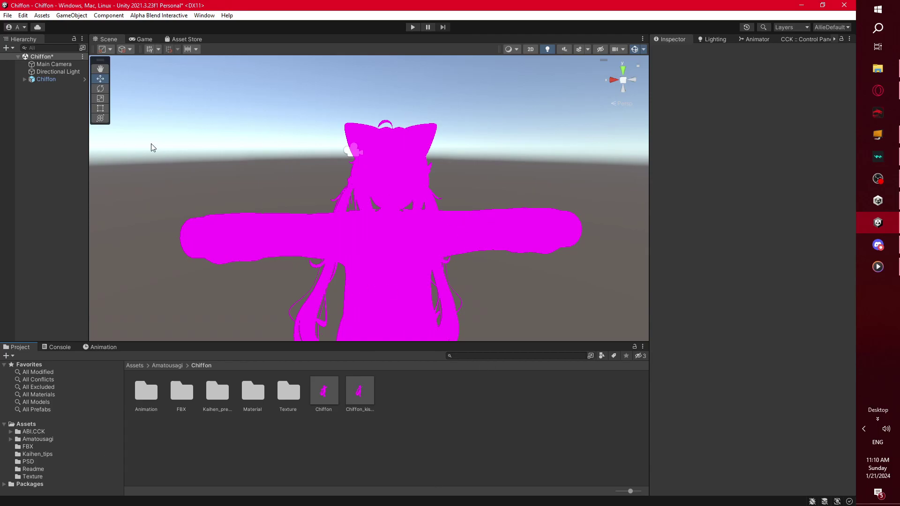
pyautogui.click(54, 79)
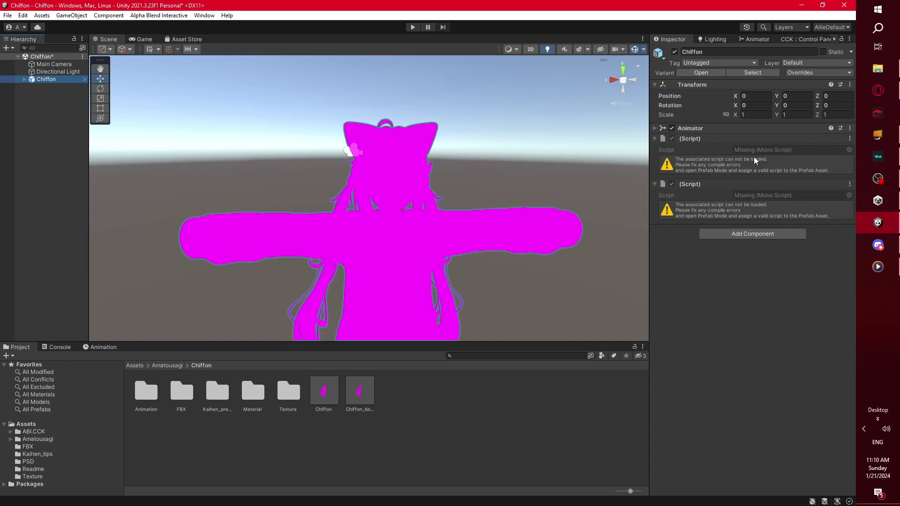
# - Add a CVR Avatar component to Chiffon via 'cvr avatar' search and expand its settings
pyautogui.click(769, 234)
pyautogui.write('cvr avatar')
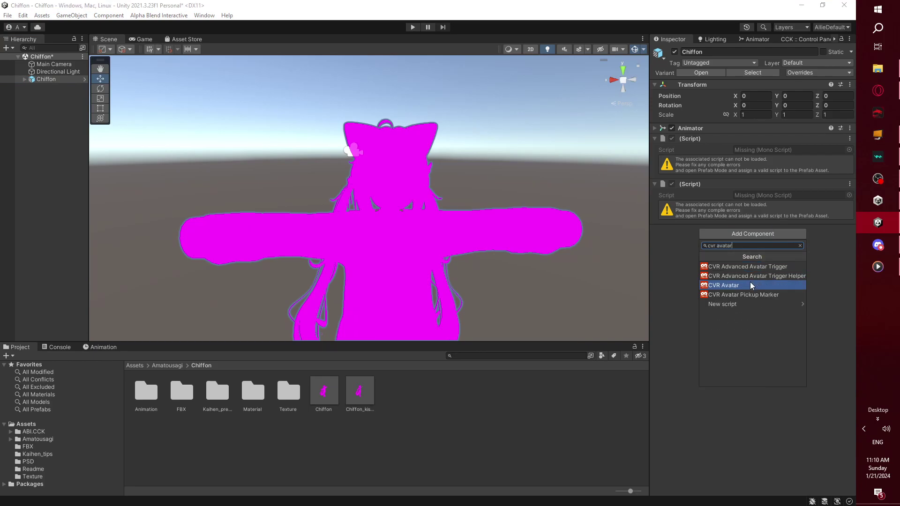
pyautogui.click(750, 283)
pyautogui.click(655, 239)
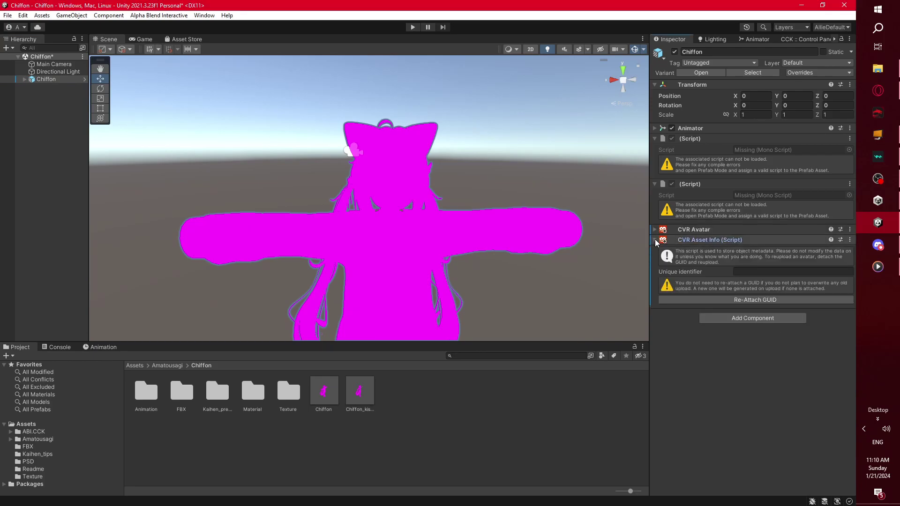
pyautogui.click(656, 229)
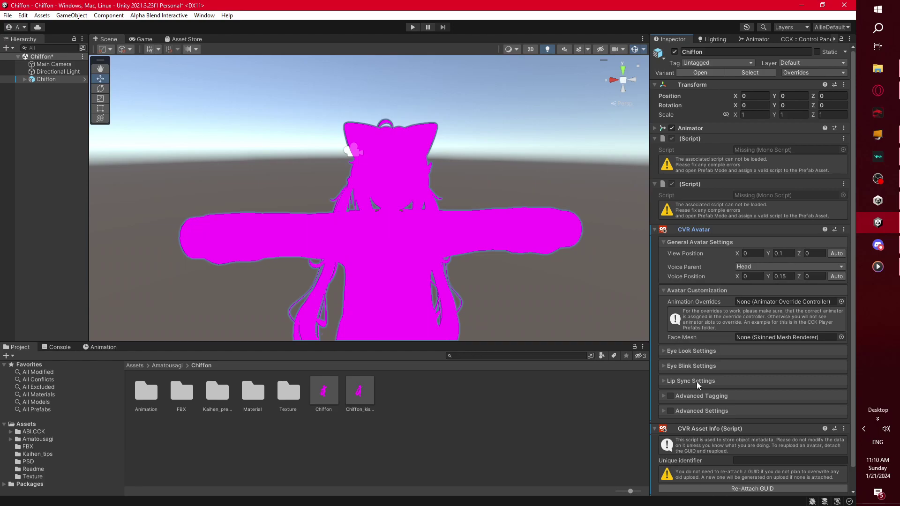
pyautogui.scroll(-1, 784, 303)
pyautogui.scroll(1, 784, 308)
# - Auto-place the View Position and Voice Position at the avatar's head
pyautogui.moveTo(424, 261); pyautogui.dragTo(510, 257, button='right')
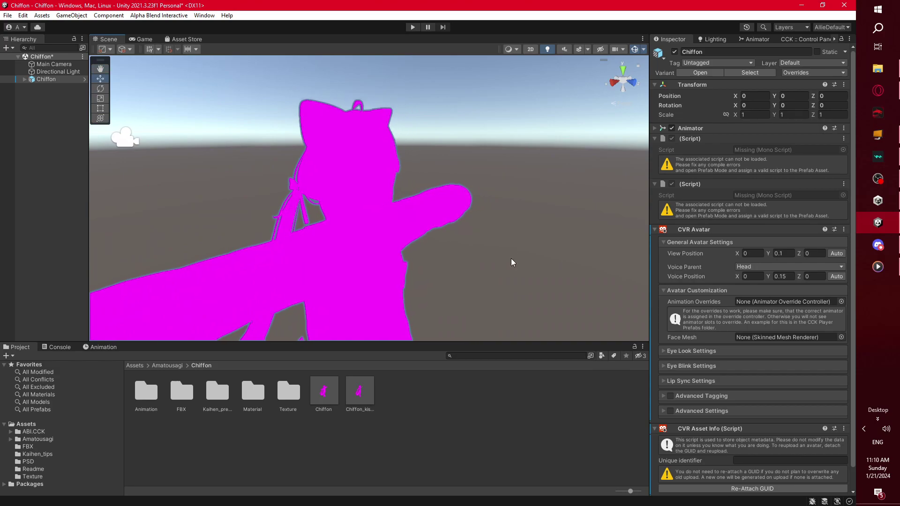
pyautogui.click(836, 253)
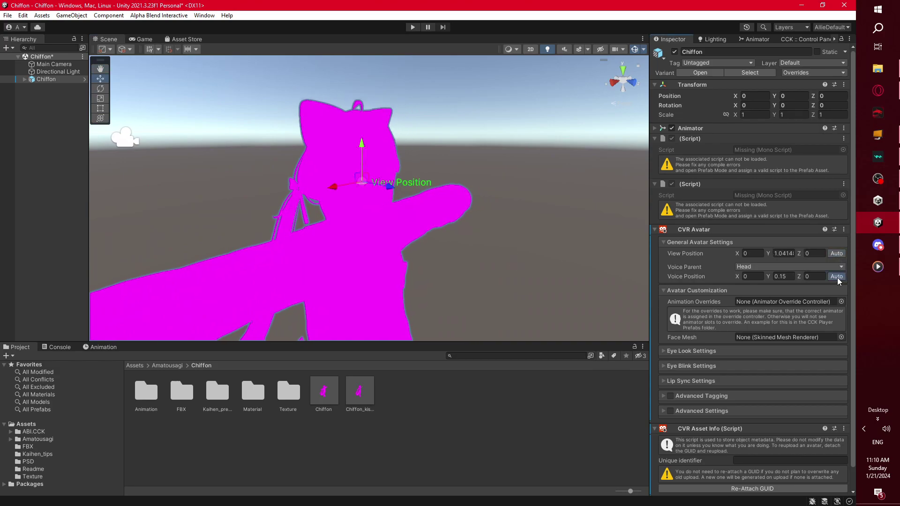
pyautogui.click(836, 277)
pyautogui.moveTo(585, 259); pyautogui.dragTo(367, 233, button='right')
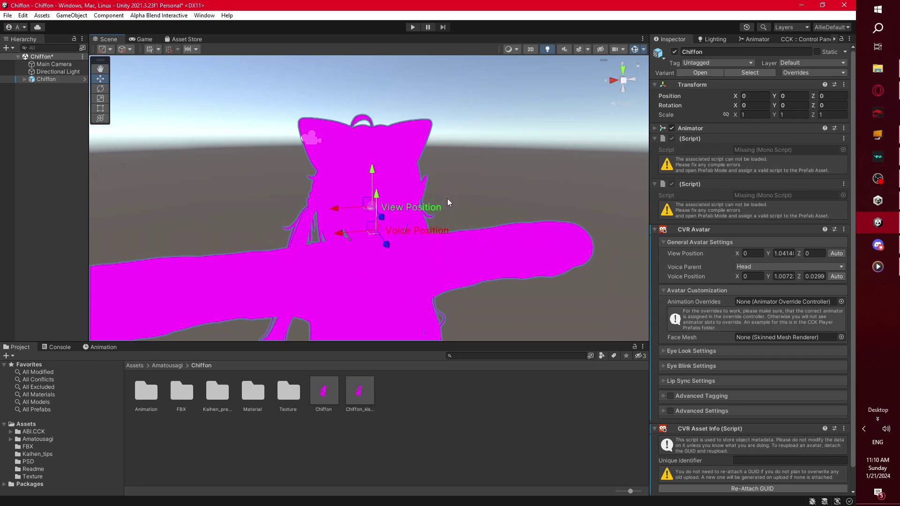
pyautogui.press('f')
pyautogui.keyDown('alt'); pyautogui.moveTo(449, 239); pyautogui.dragTo(412, 239); pyautogui.keyUp('alt')
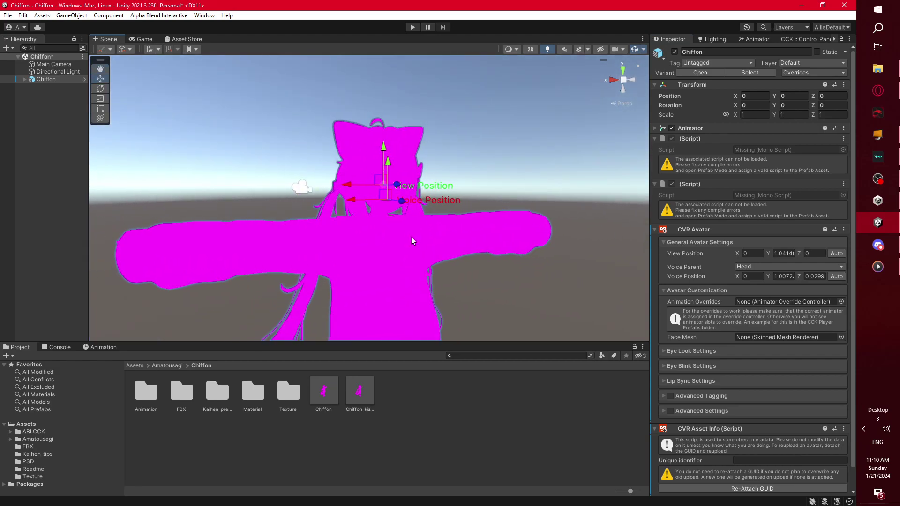
pyautogui.click(570, 149)
# - Remove missing scripts in the CCK Control Panel and check the Chiffon_kisekae prefab's components
pyautogui.click(804, 40)
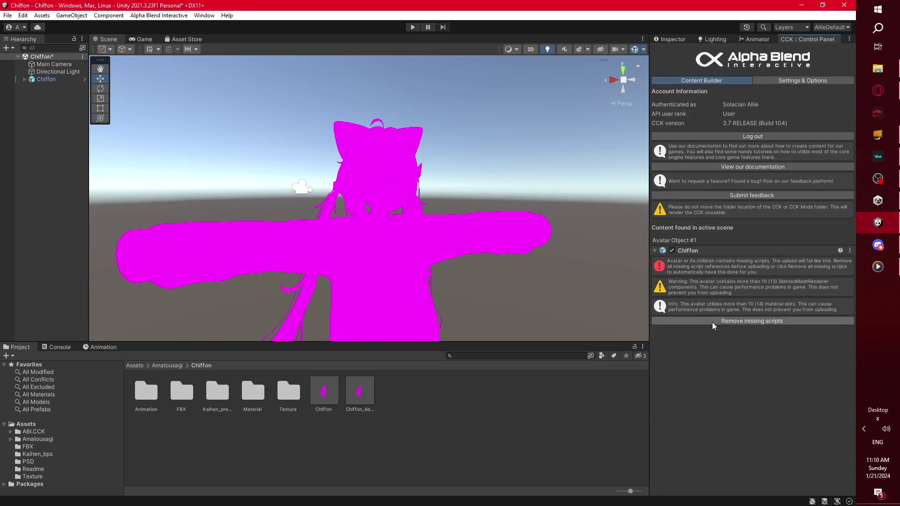
pyautogui.click(786, 323)
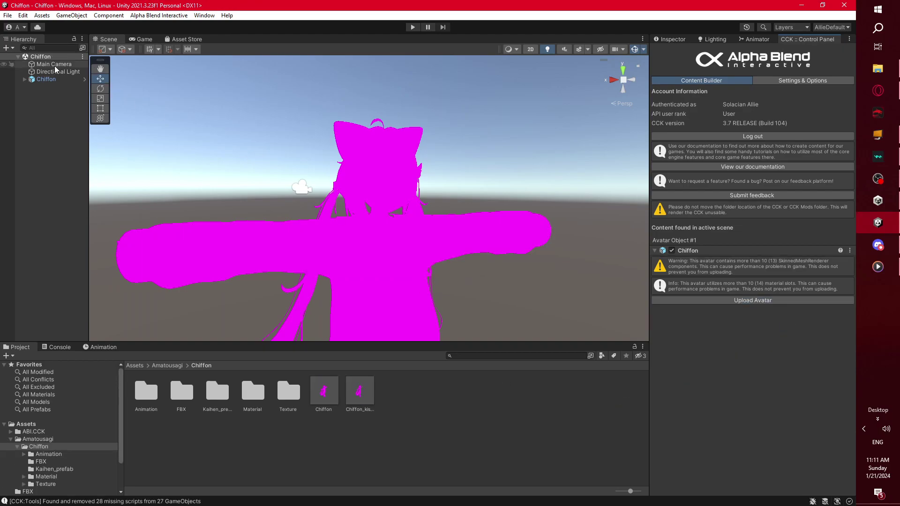
pyautogui.click(367, 402)
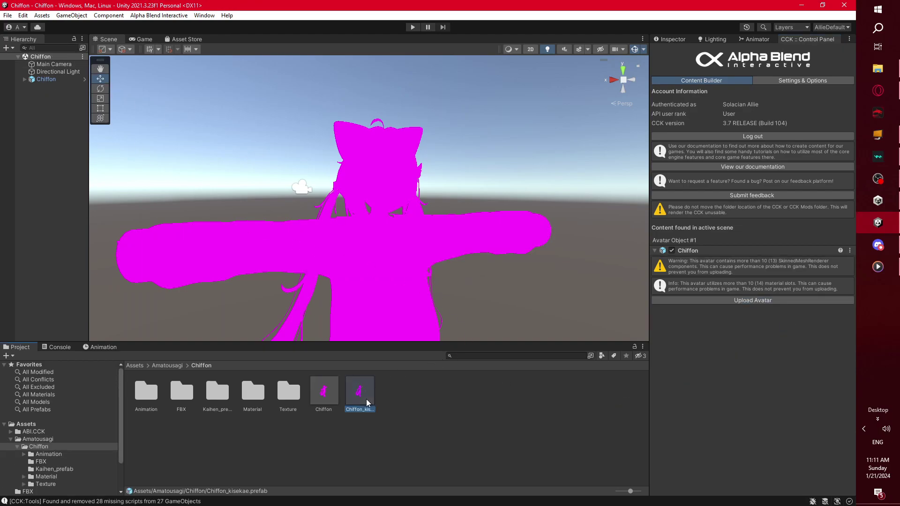
pyautogui.click(668, 39)
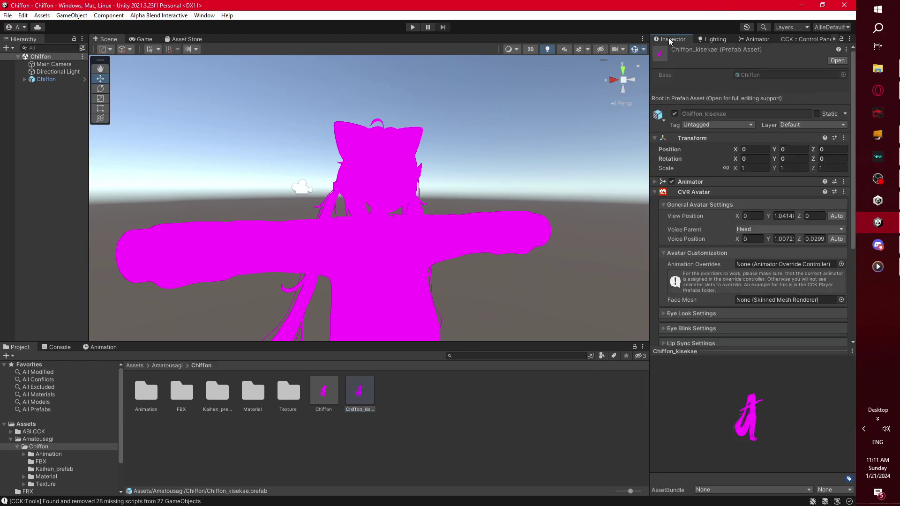
pyautogui.scroll(-3, 731, 187)
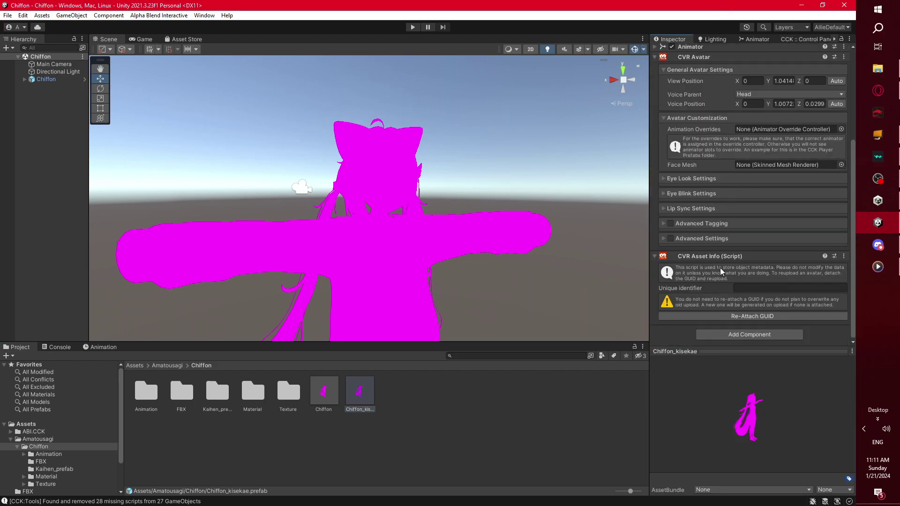
pyautogui.scroll(3, 720, 268)
# - Recheck the CCK Control Panel and reselect the Chiffon avatar in the Hierarchy
pyautogui.click(440, 396)
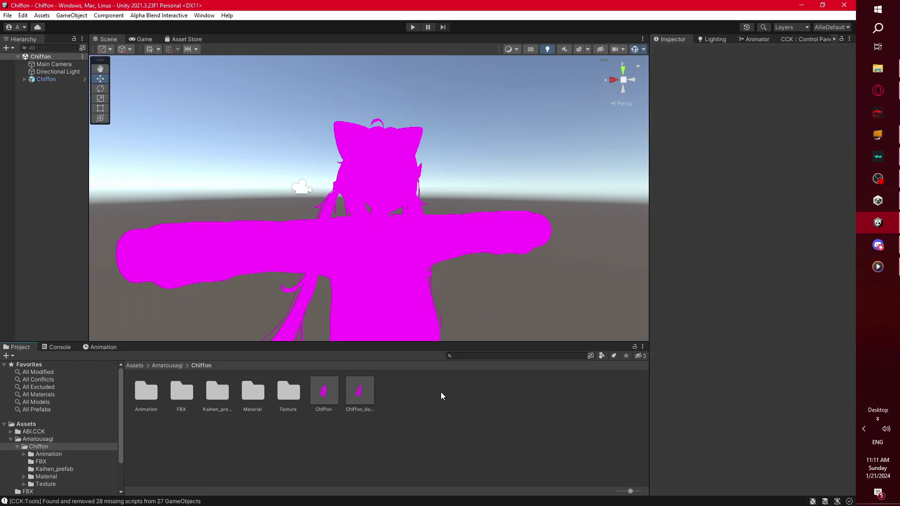
pyautogui.click(795, 38)
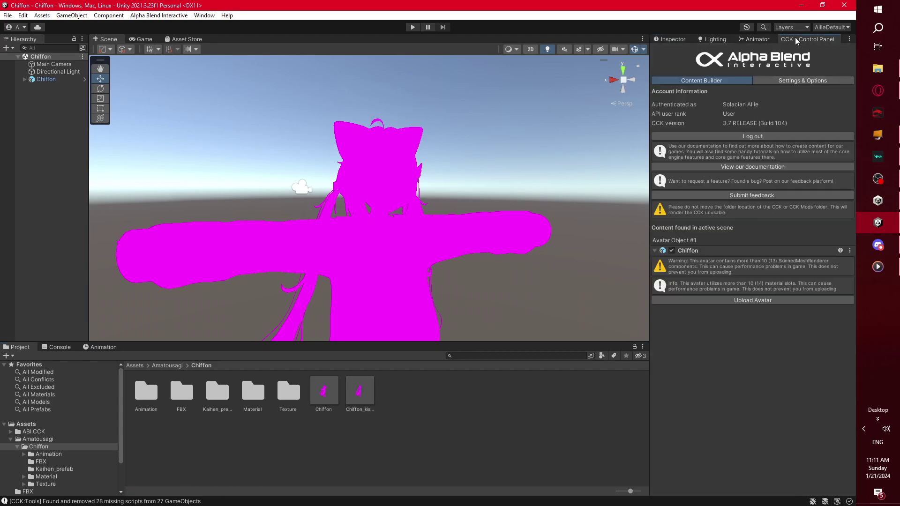
pyautogui.click(673, 39)
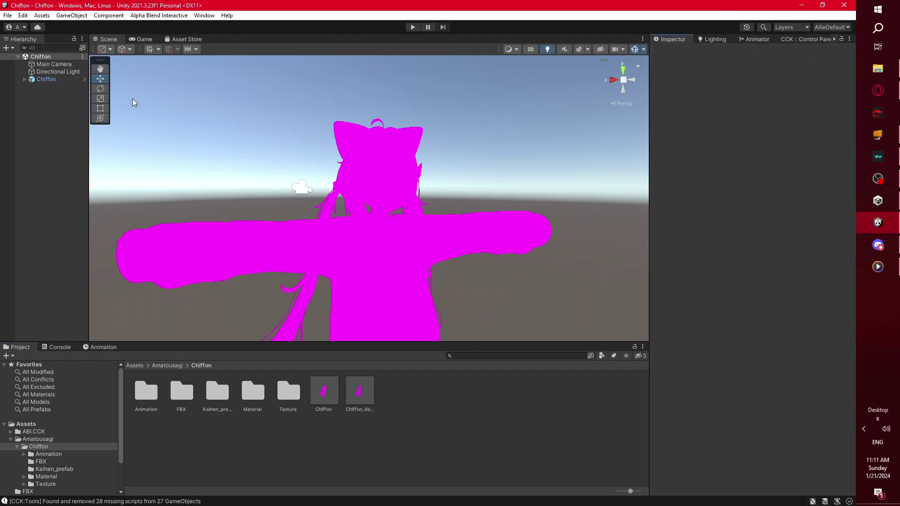
pyautogui.click(51, 100)
pyautogui.click(47, 80)
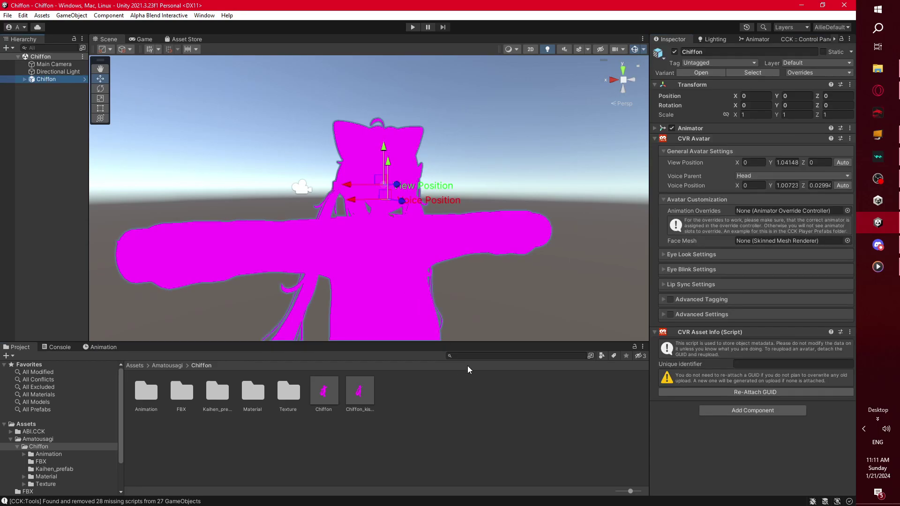
pyautogui.click(458, 457)
# - Go back to Downloads and drag poi_Pro_7.3.50_To_9.0Alpha05.unitypackage into the Unity project
pyautogui.click(865, 66)
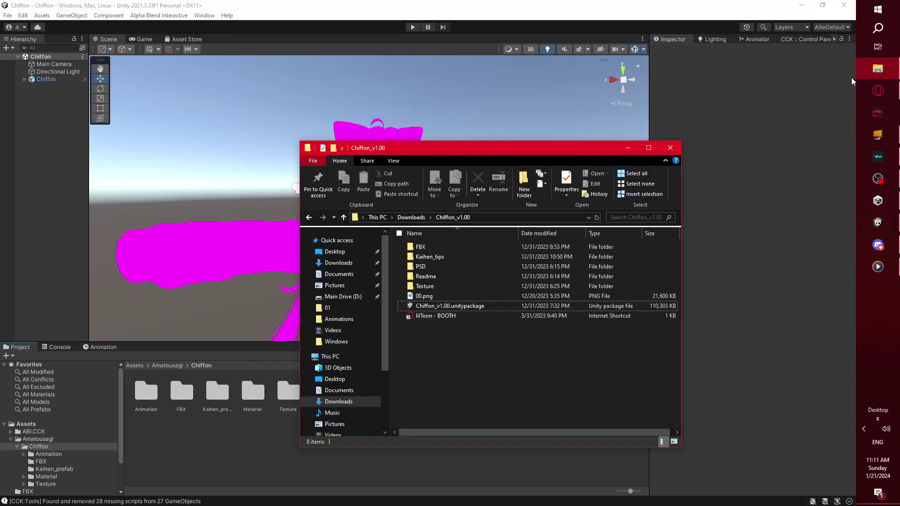
pyautogui.click(411, 218)
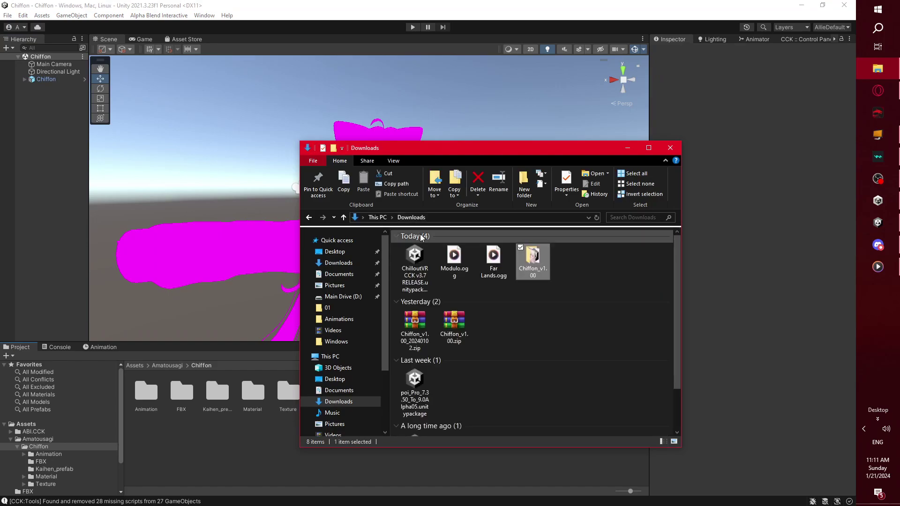
pyautogui.click(533, 317)
pyautogui.scroll(-1, 505, 343)
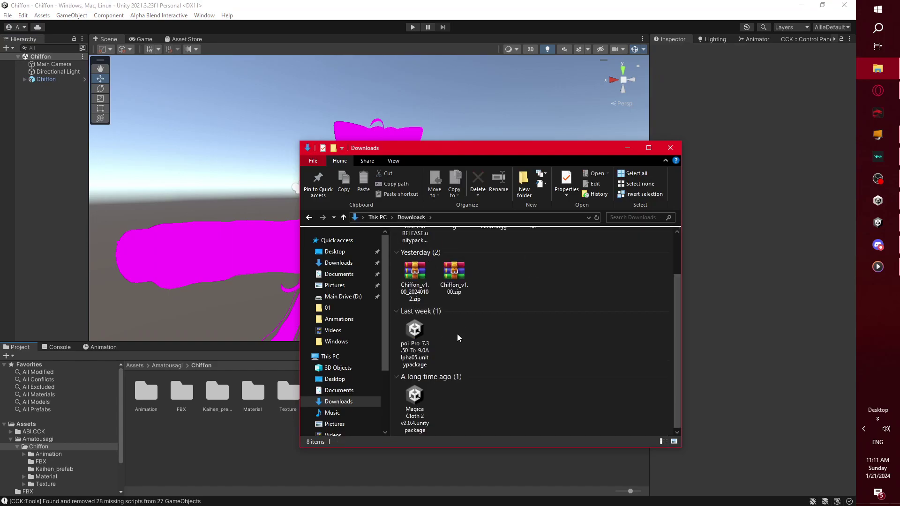
pyautogui.click(415, 334)
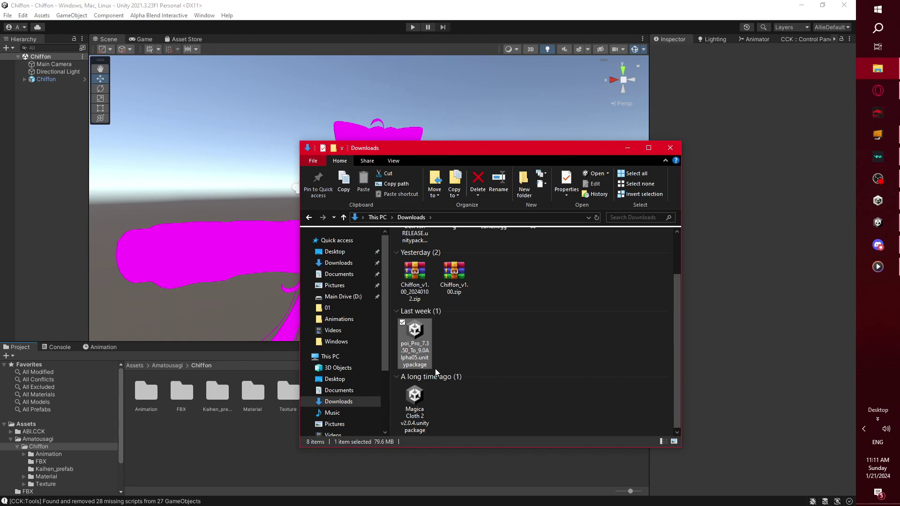
pyautogui.click(455, 345)
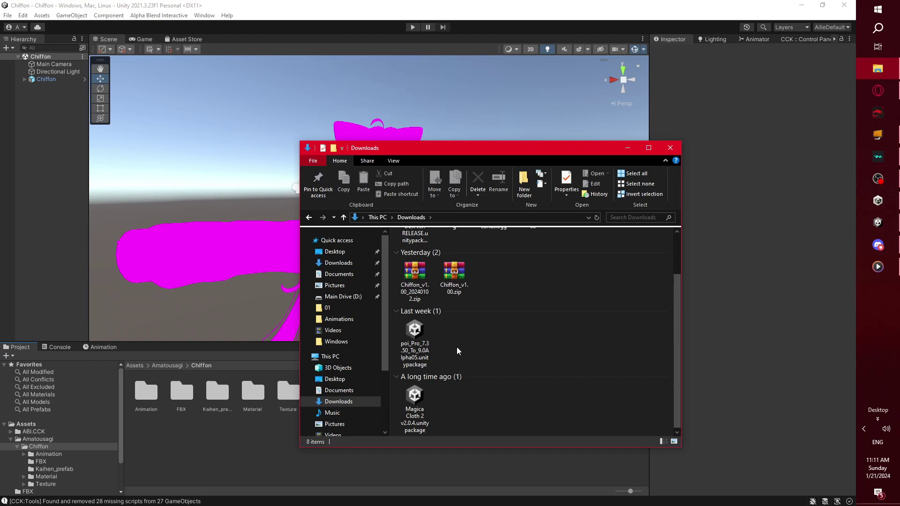
pyautogui.moveTo(434, 339); pyautogui.dragTo(451, 345)
pyautogui.moveTo(448, 334); pyautogui.dragTo(34, 424)
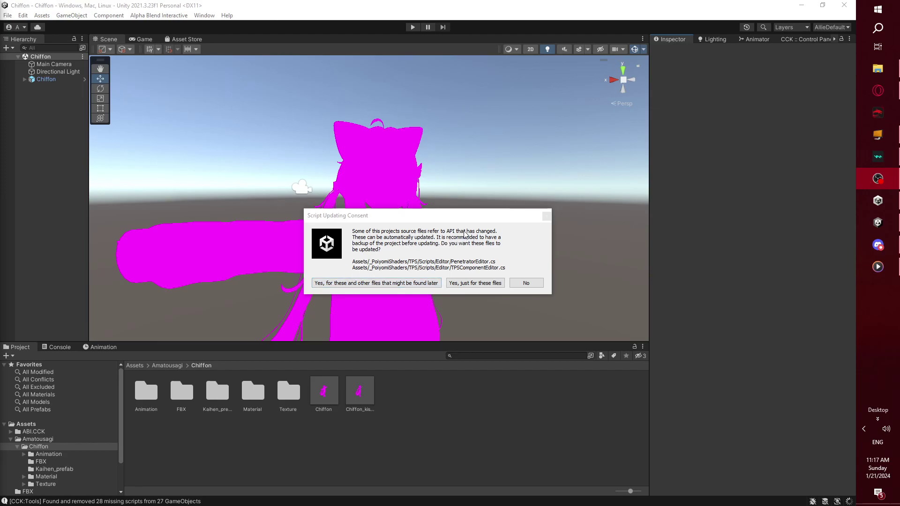
# - Approve script updating for these and later files, then show the console log
pyautogui.click(376, 287)
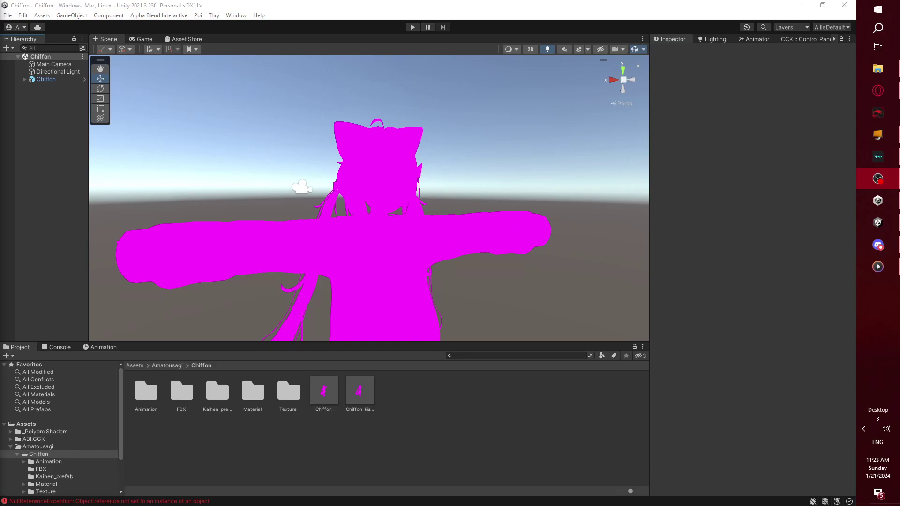
pyautogui.click(59, 348)
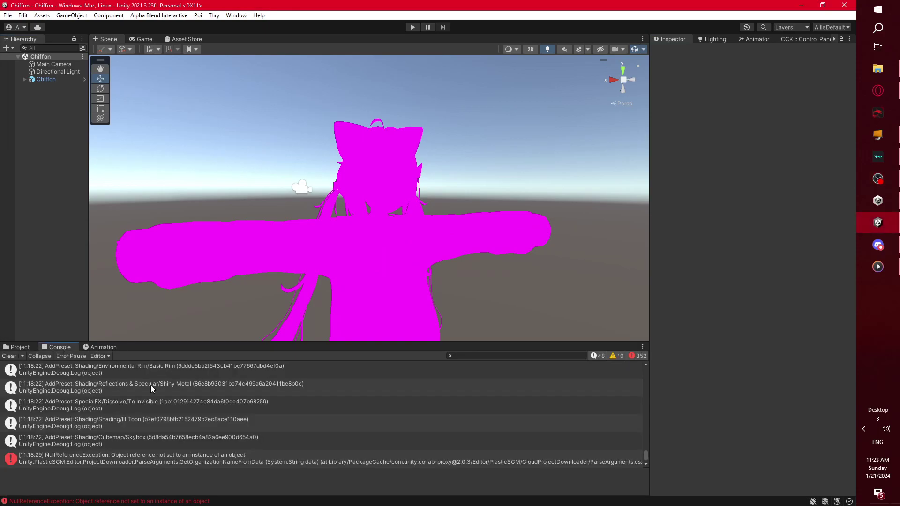
# - Clear the 352 console errors, run and stop Play mode, clear again, and return to Project
pyautogui.click(8, 357)
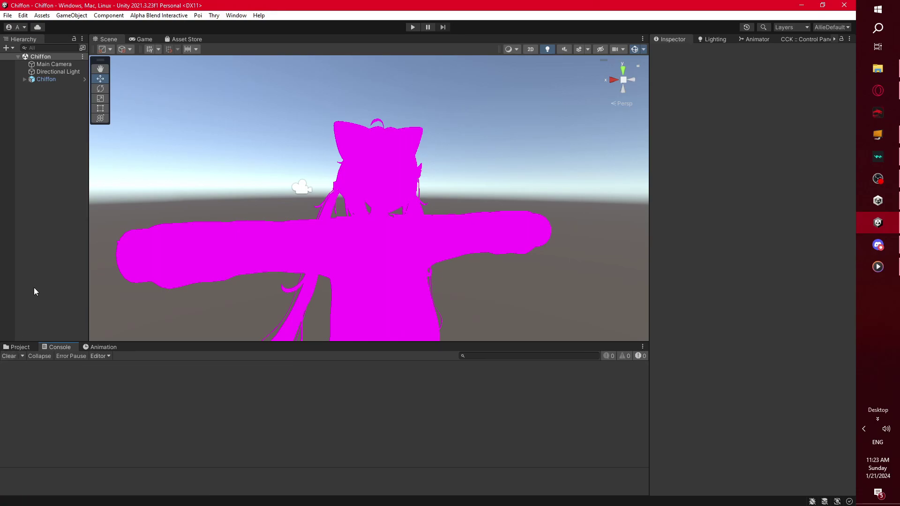
pyautogui.click(413, 27)
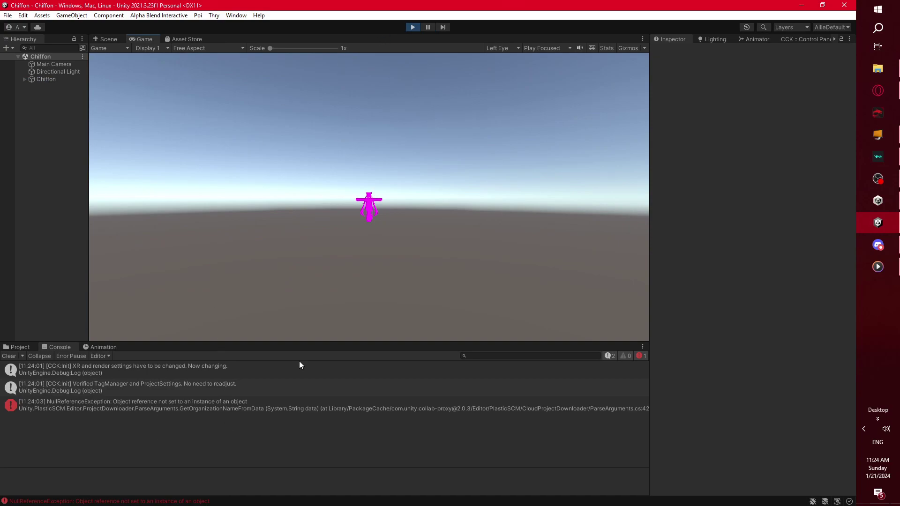
pyautogui.click(412, 27)
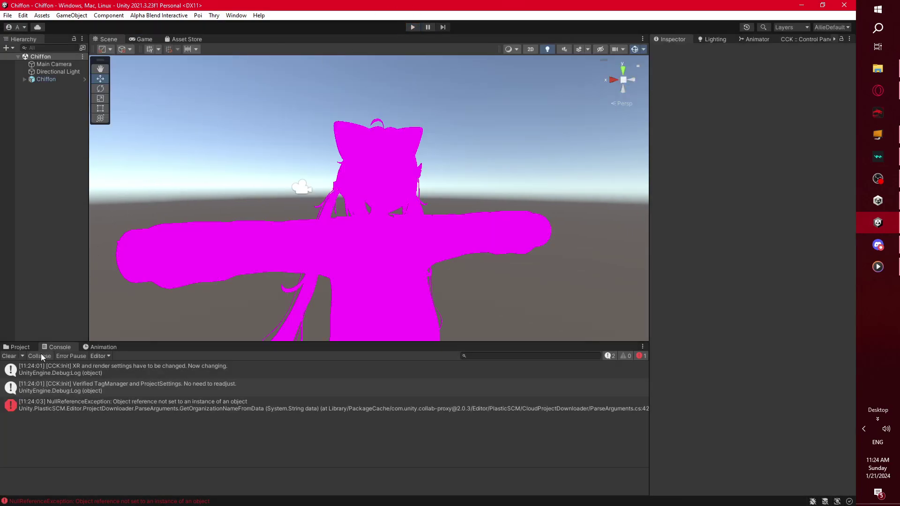
pyautogui.click(9, 357)
pyautogui.click(21, 348)
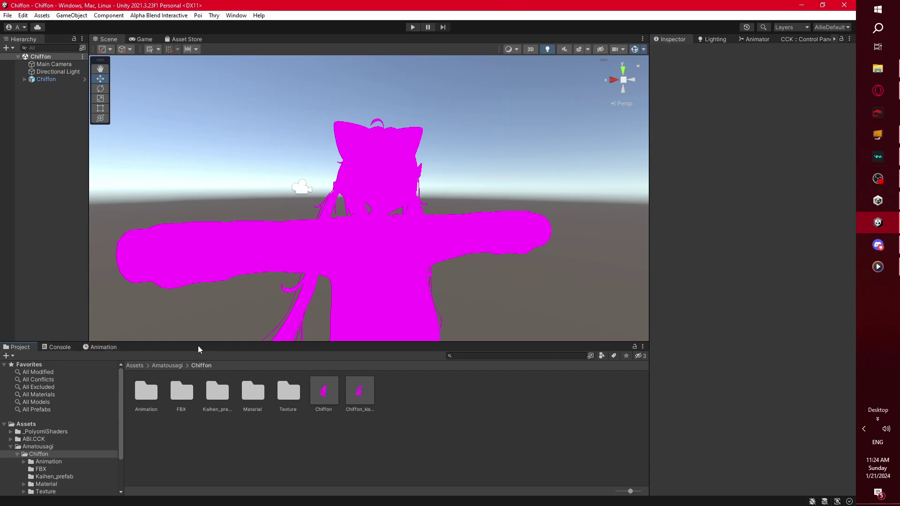
# - Select the five Chiffon materials, Body through Hair, and set their shader to .poiyomi > Poiyomi Pro
pyautogui.moveTo(198, 343); pyautogui.dragTo(199, 367)
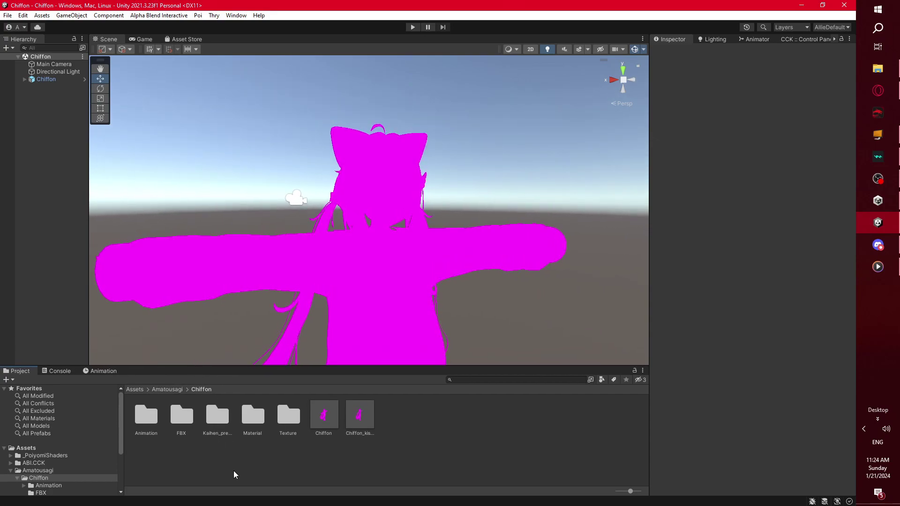
pyautogui.doubleClick(251, 436)
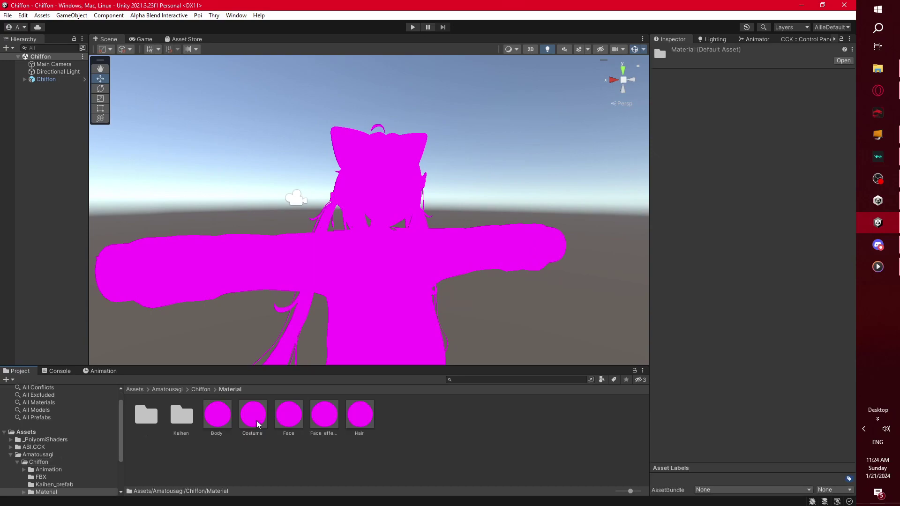
pyautogui.click(228, 422)
pyautogui.keyDown('shift'); pyautogui.click(355, 427); pyautogui.keyUp('shift')
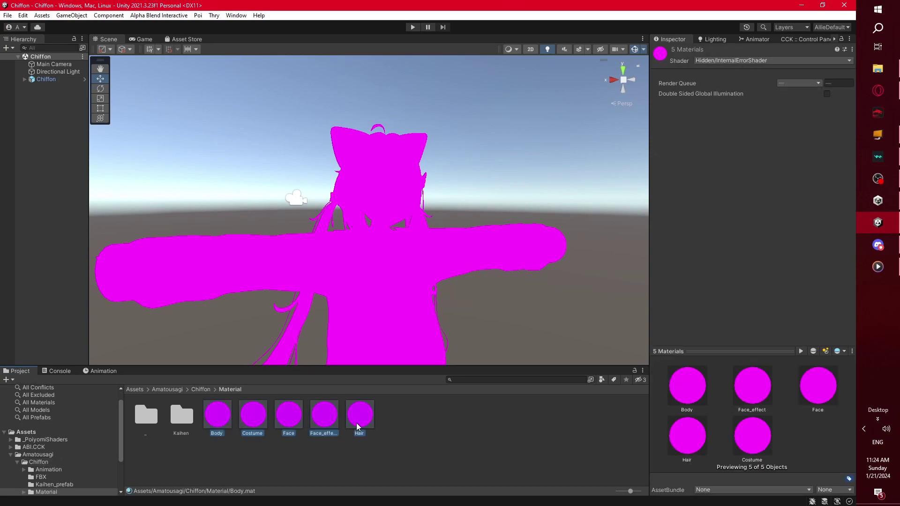
pyautogui.click(705, 61)
pyautogui.click(717, 91)
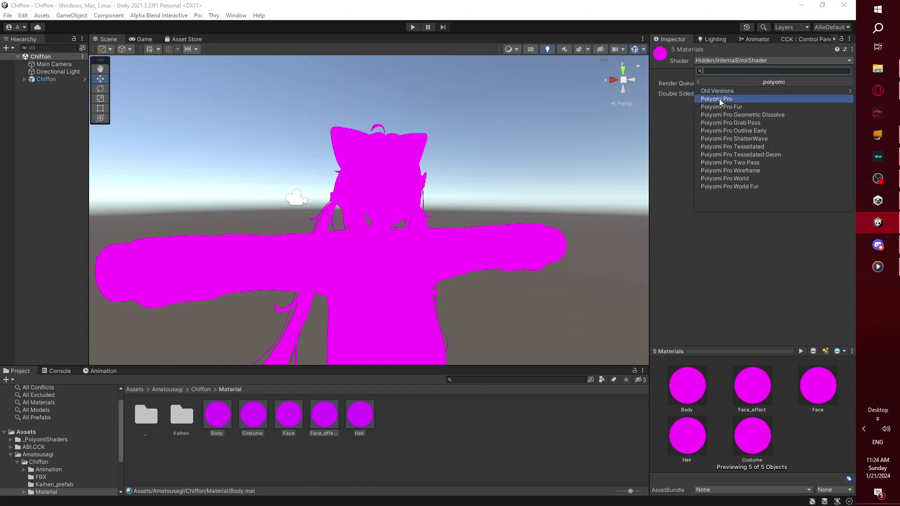
pyautogui.click(720, 99)
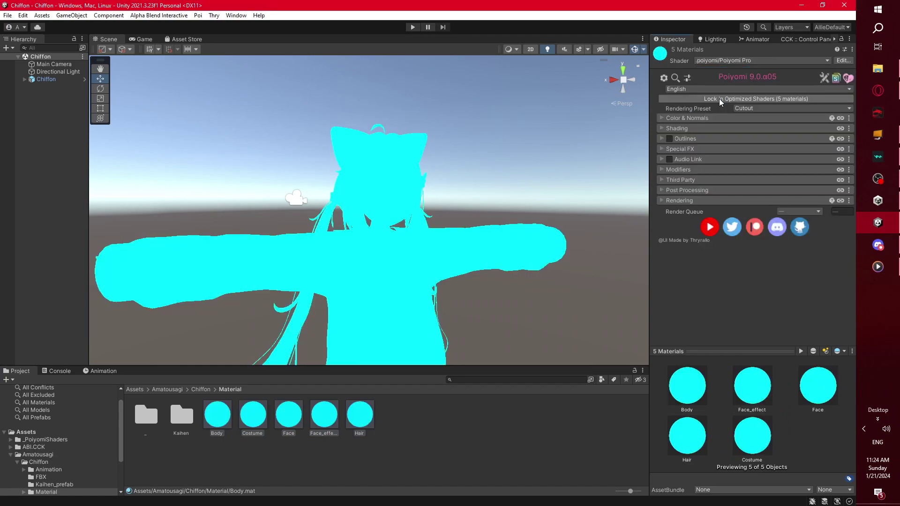
pyautogui.click(570, 411)
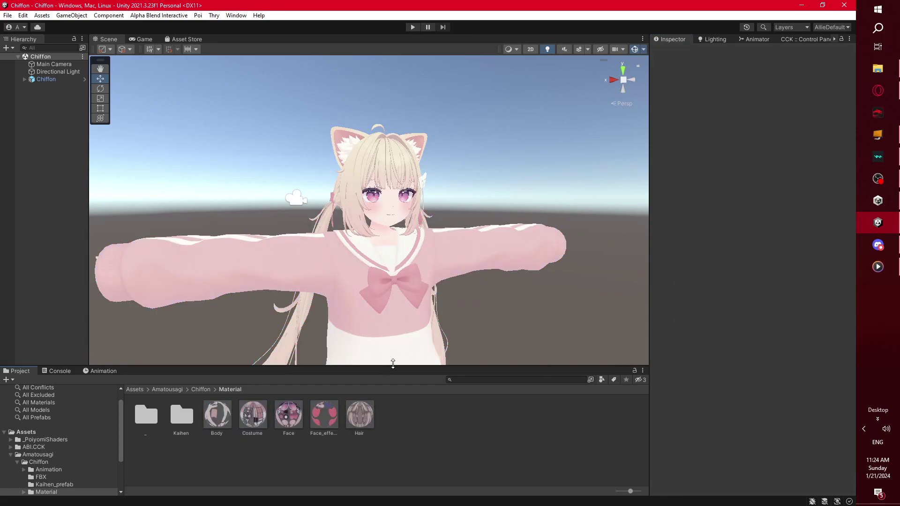
# - Reframe the scene view on the textured avatar and select the Body material to inspect it
pyautogui.moveTo(396, 367); pyautogui.dragTo(396, 407)
pyautogui.scroll(3, 426, 281)
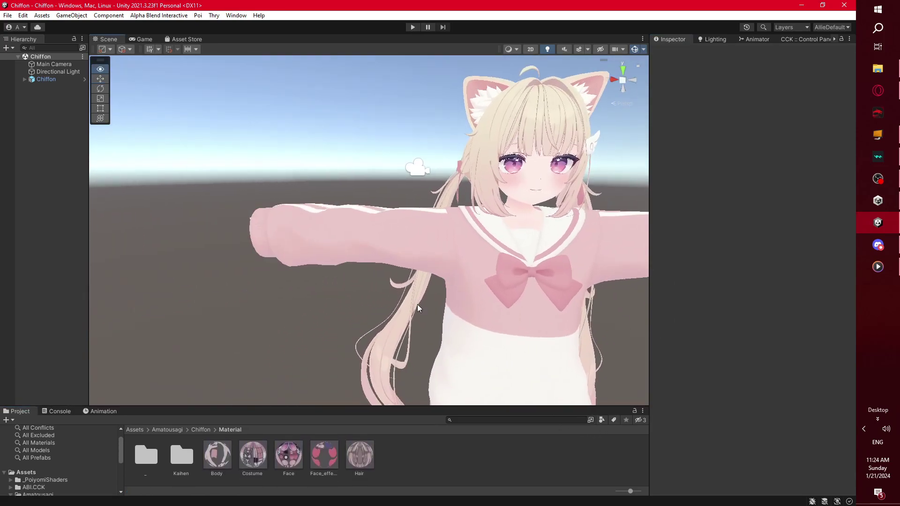
pyautogui.moveTo(543, 301); pyautogui.dragTo(385, 301, button='middle')
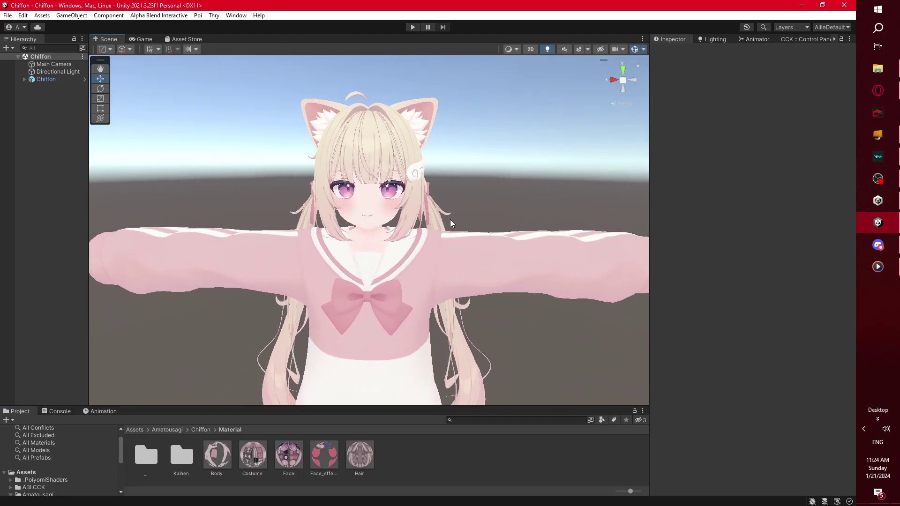
pyautogui.scroll(5, 353, 191)
pyautogui.scroll(-2, 354, 192)
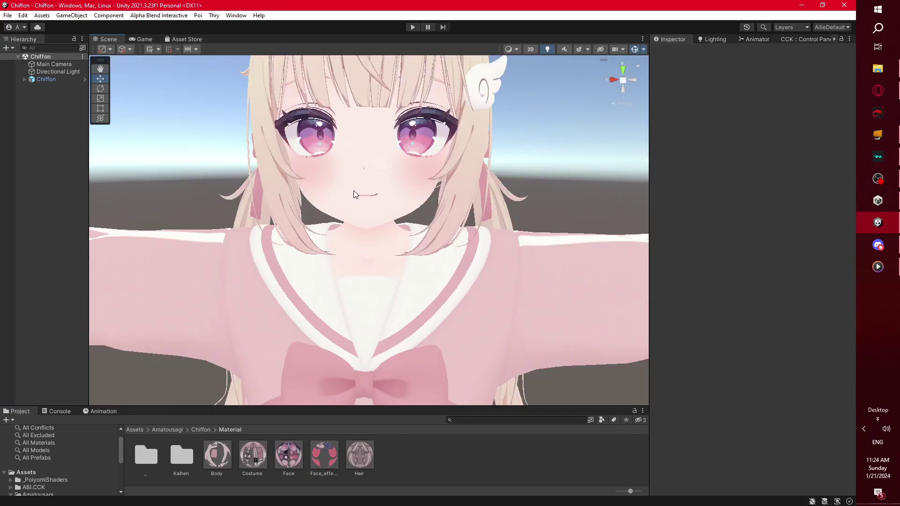
pyautogui.scroll(-5, 353, 191)
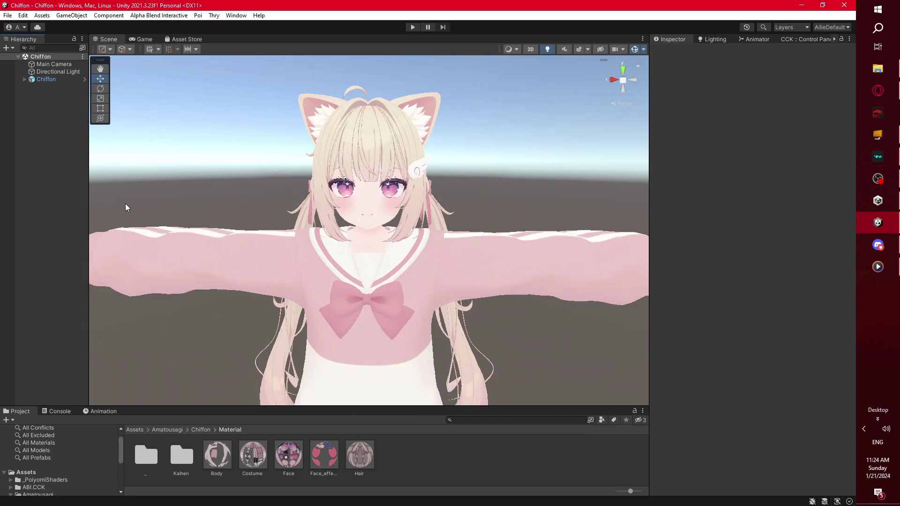
pyautogui.click(217, 453)
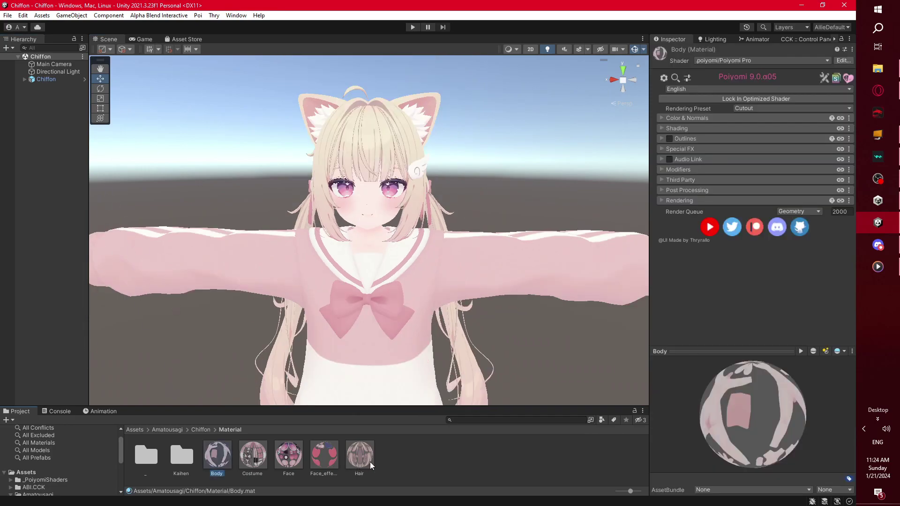
# - Lock all 55 materials through Thry > Shader Optimizer > Materials List, then close the list
pyautogui.click(66, 133)
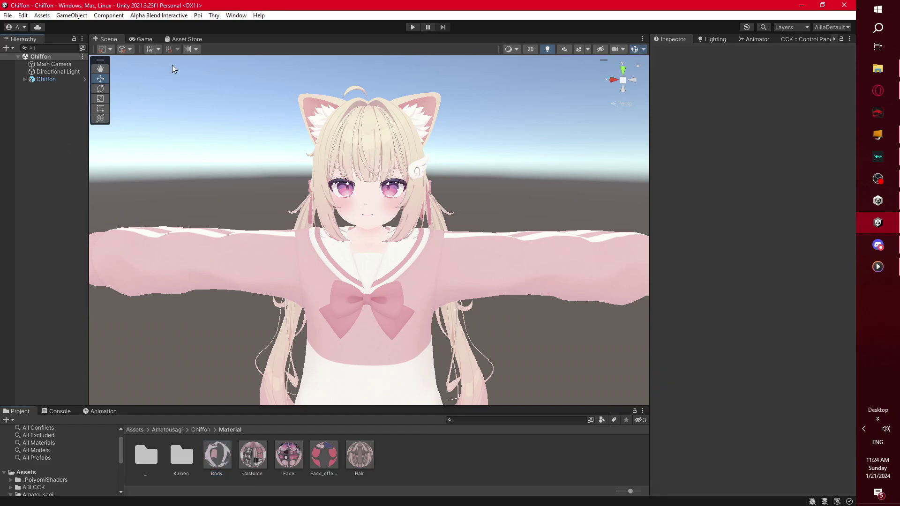
pyautogui.click(236, 15)
pyautogui.moveTo(214, 16)
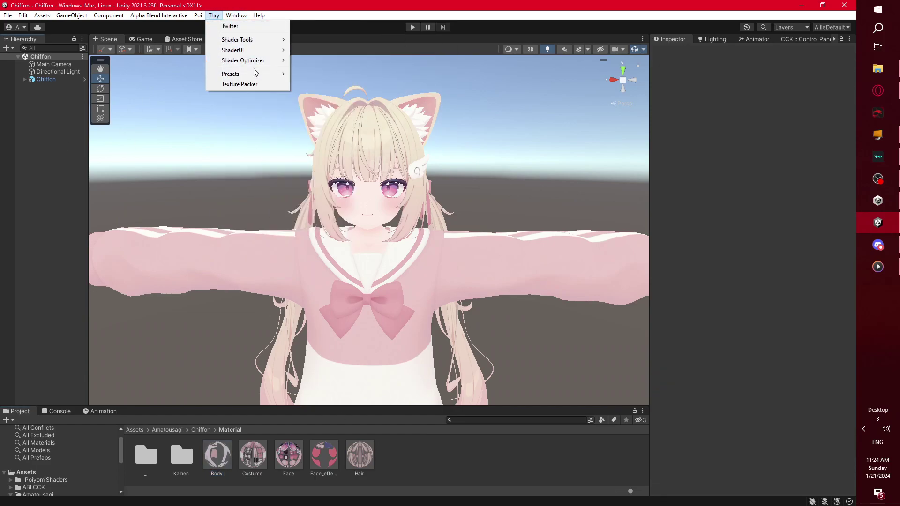
pyautogui.moveTo(256, 61)
pyautogui.click(317, 73)
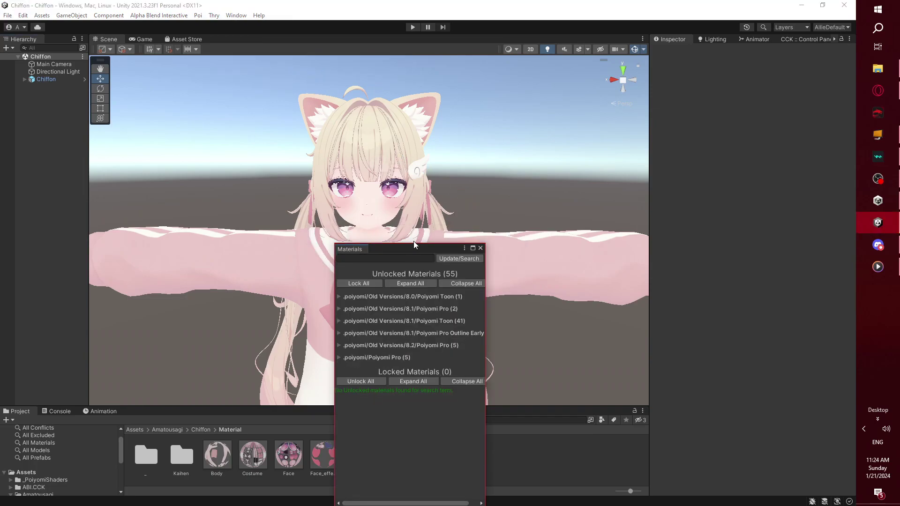
pyautogui.moveTo(373, 248); pyautogui.dragTo(342, 157)
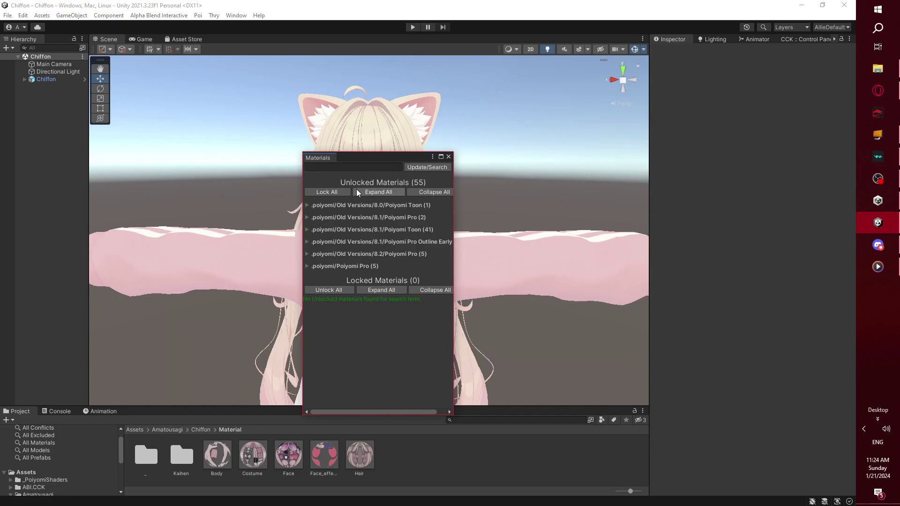
pyautogui.click(342, 192)
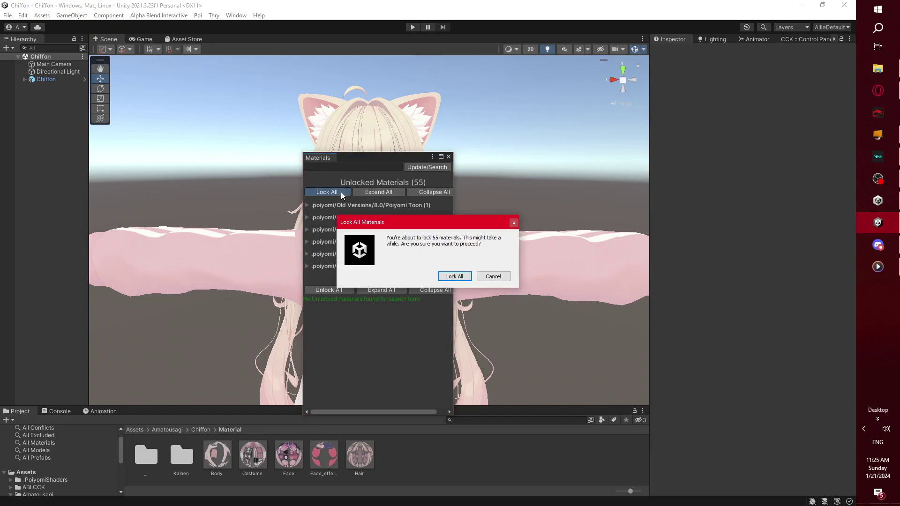
pyautogui.click(466, 278)
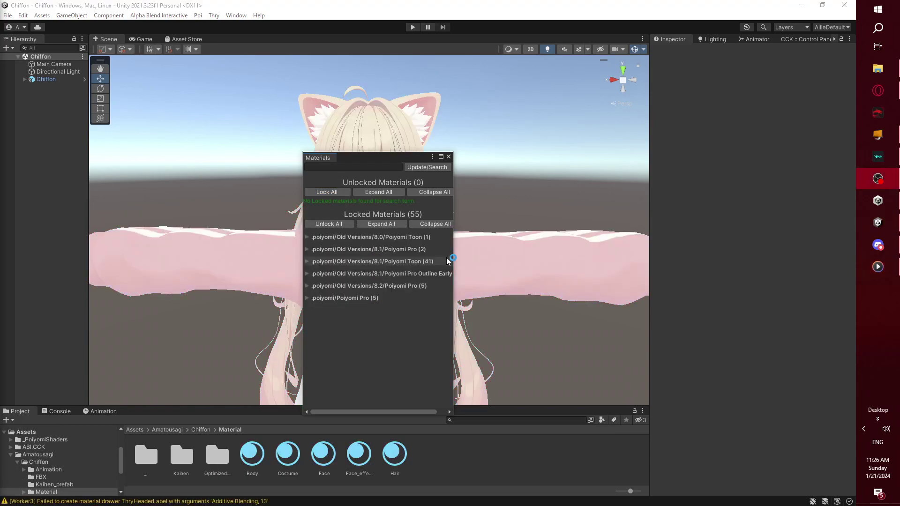
pyautogui.click(448, 157)
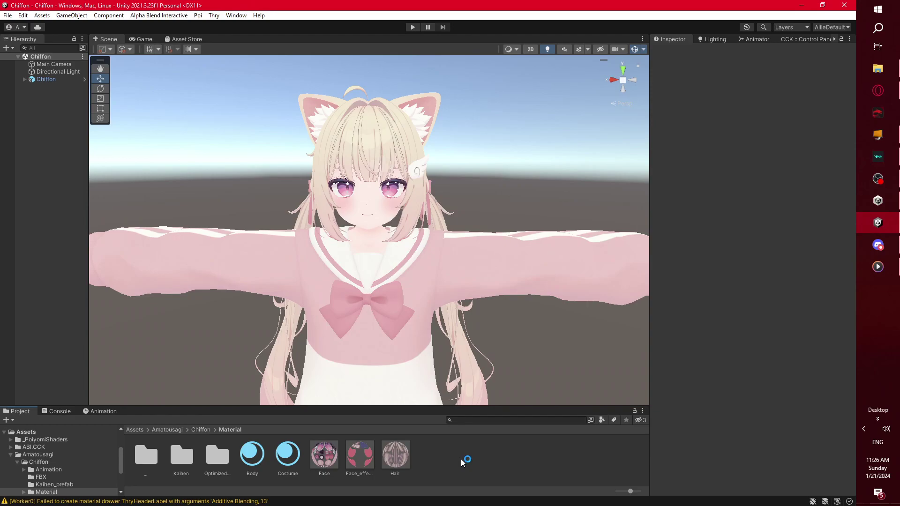
pyautogui.click(252, 455)
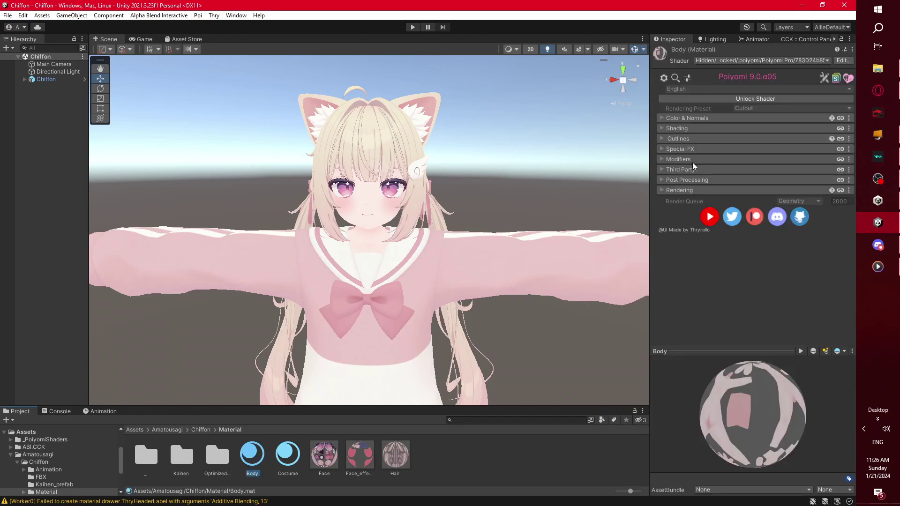
pyautogui.click(662, 119)
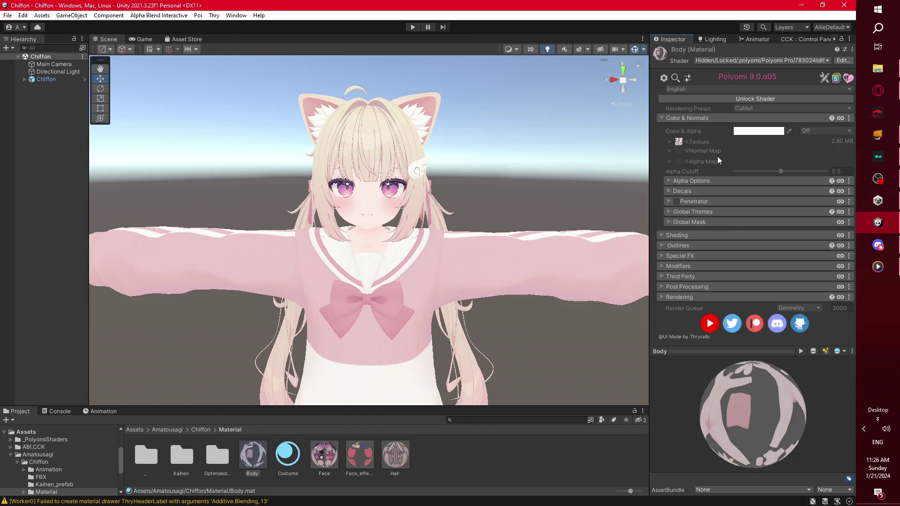
pyautogui.click(473, 479)
pyautogui.scroll(-2, 419, 232)
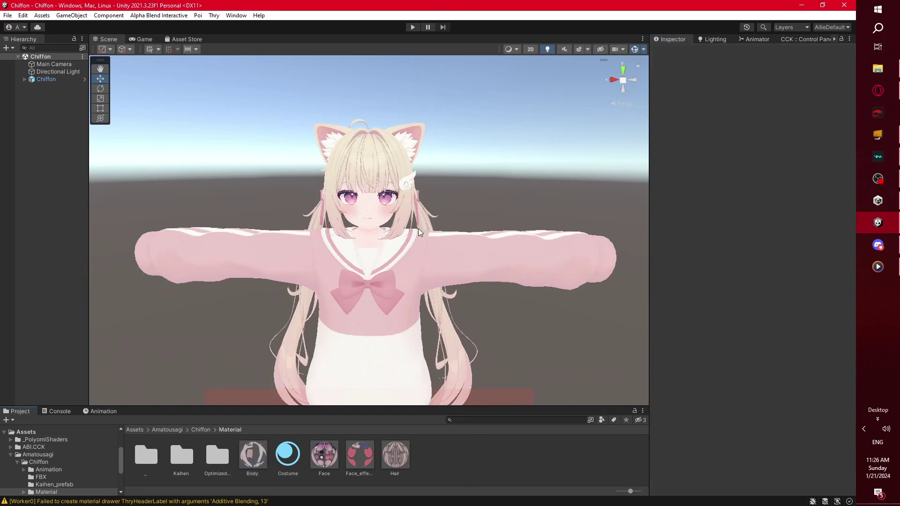
pyautogui.keyDown('alt'); pyautogui.moveTo(418, 232); pyautogui.dragTo(421, 381); pyautogui.keyUp('alt')
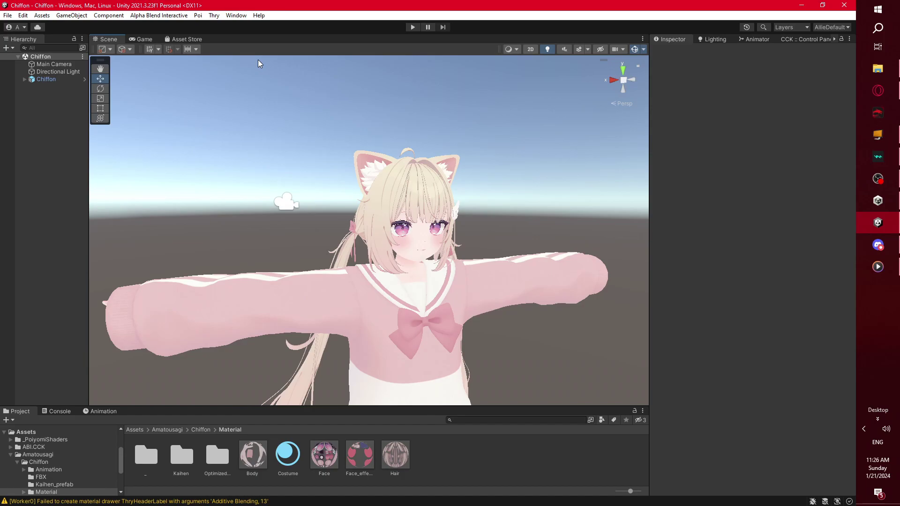
pyautogui.click(37, 106)
# - Select Chiffon and set an orthographic Right view framed on the avatar's head
pyautogui.click(46, 79)
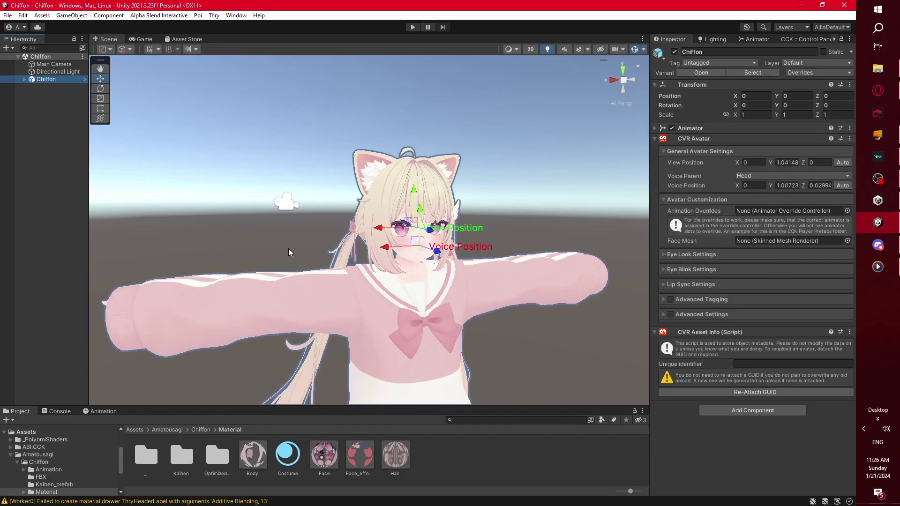
pyautogui.keyDown('alt'); pyautogui.moveTo(348, 239); pyautogui.dragTo(312, 252); pyautogui.keyUp('alt')
pyautogui.scroll(3, 326, 255)
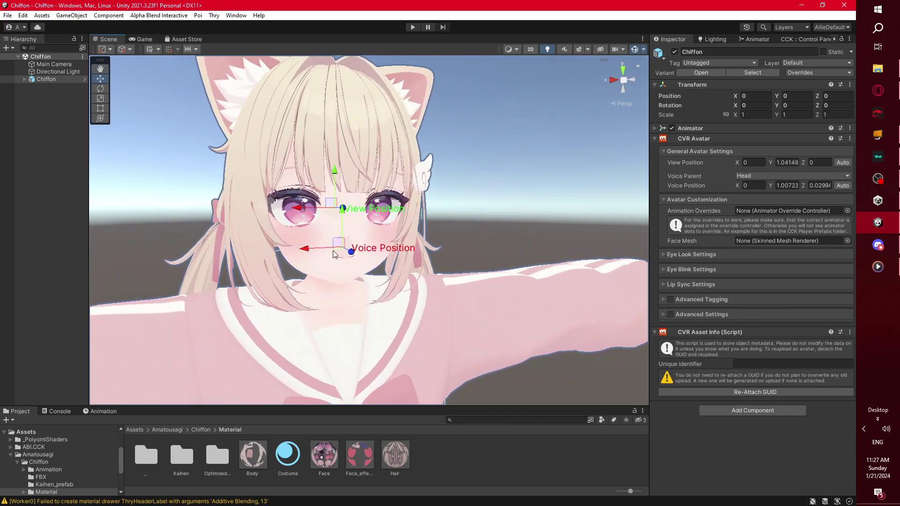
pyautogui.scroll(-5, 334, 254)
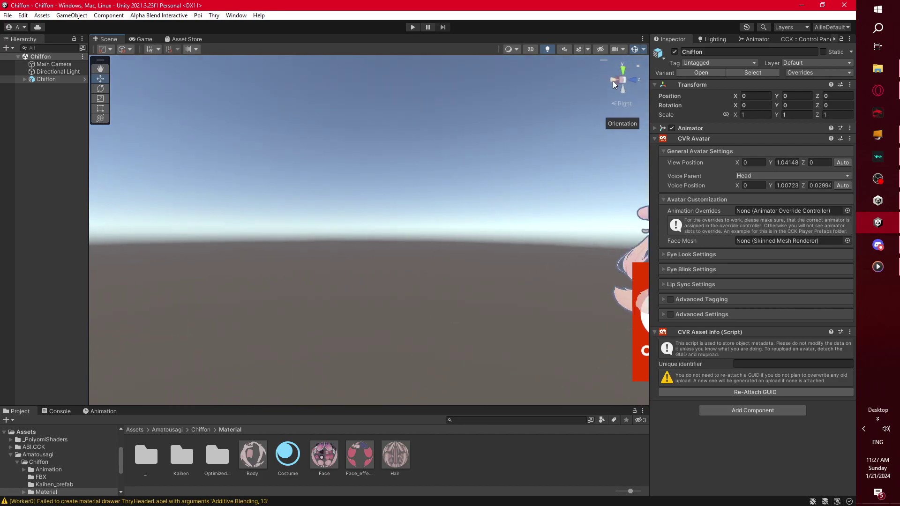
pyautogui.click(614, 80)
pyautogui.press('f')
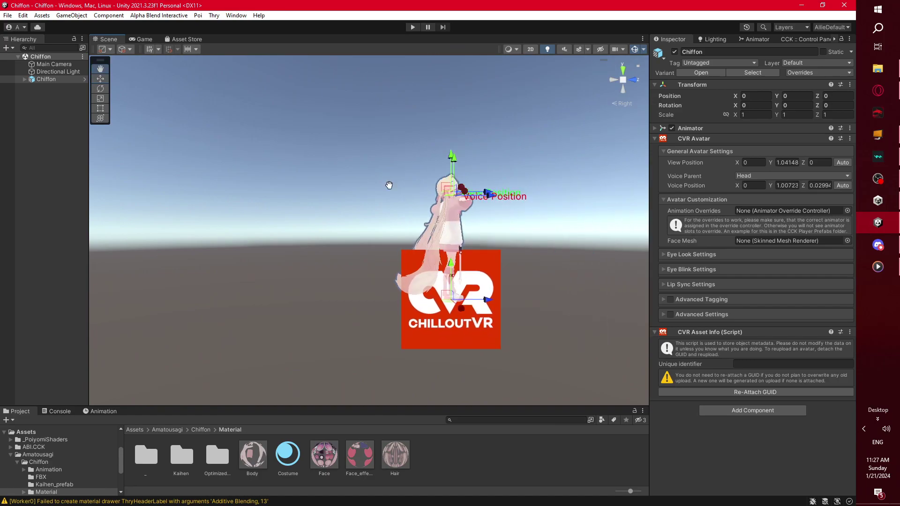
pyautogui.scroll(5, 369, 211)
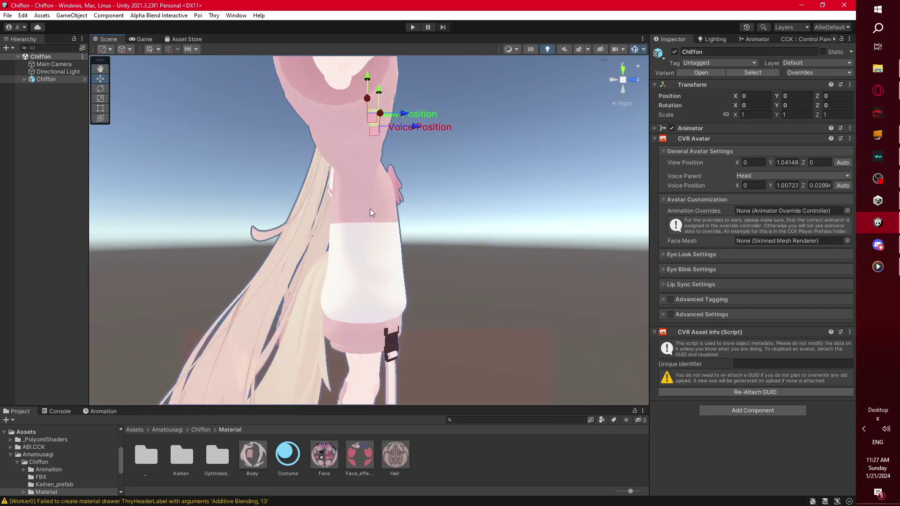
pyautogui.click(624, 103)
pyautogui.moveTo(415, 155); pyautogui.dragTo(423, 240, button='middle')
pyautogui.scroll(-2, 423, 240)
pyautogui.scroll(5, 423, 238)
pyautogui.scroll(-3, 424, 239)
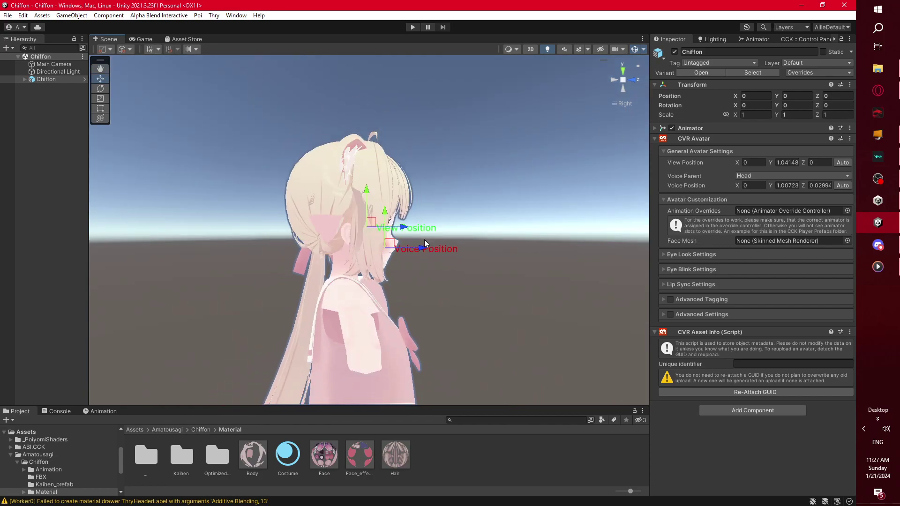
pyautogui.scroll(-3, 424, 240)
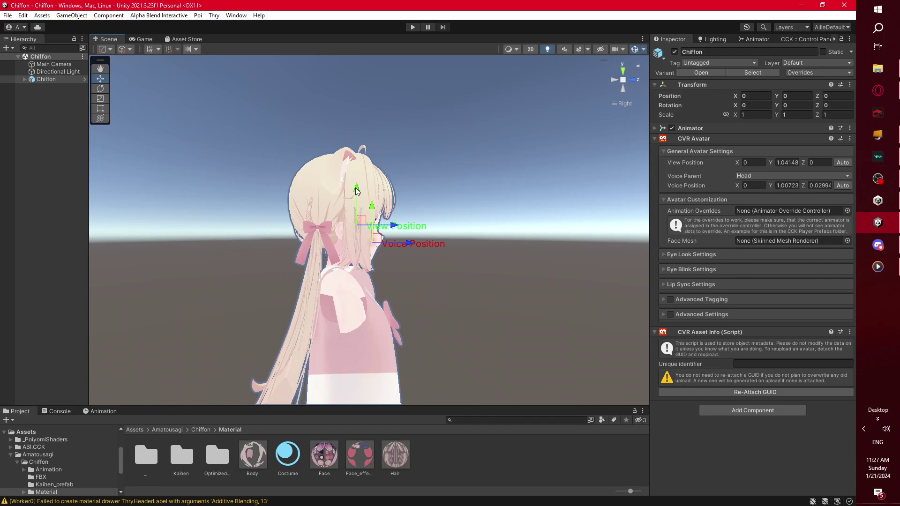
# - Lower the view position to about Y 1.0387 and move the voice position to the mouth
pyautogui.moveTo(357, 190); pyautogui.dragTo(358, 193)
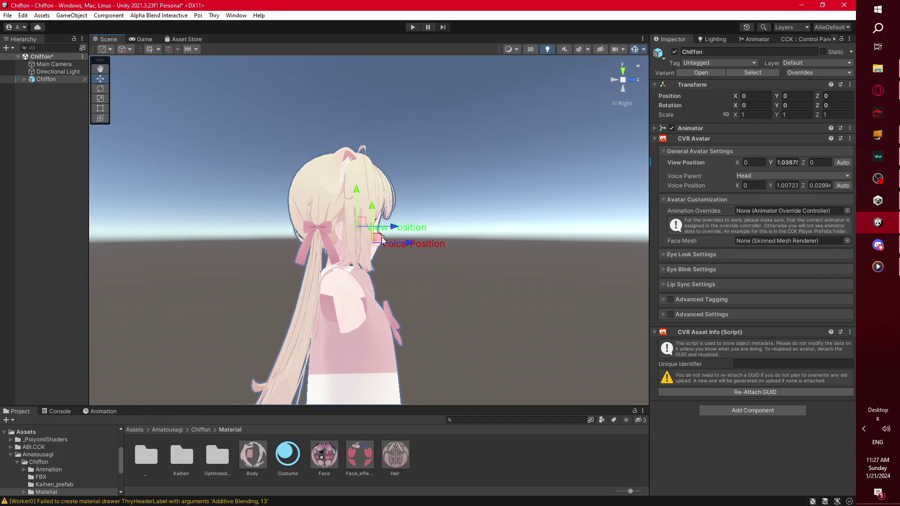
pyautogui.moveTo(380, 241); pyautogui.dragTo(386, 246)
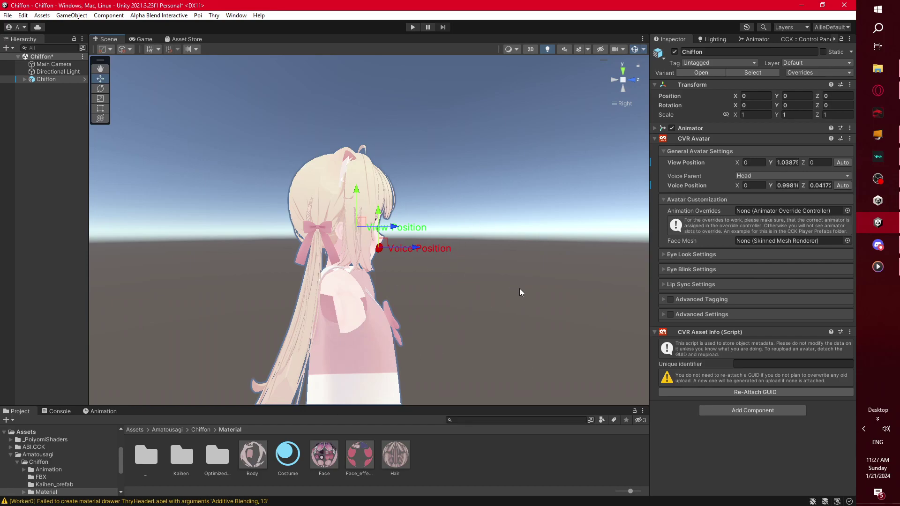
pyautogui.keyDown('alt'); pyautogui.moveTo(524, 288); pyautogui.dragTo(563, 253); pyautogui.keyUp('alt')
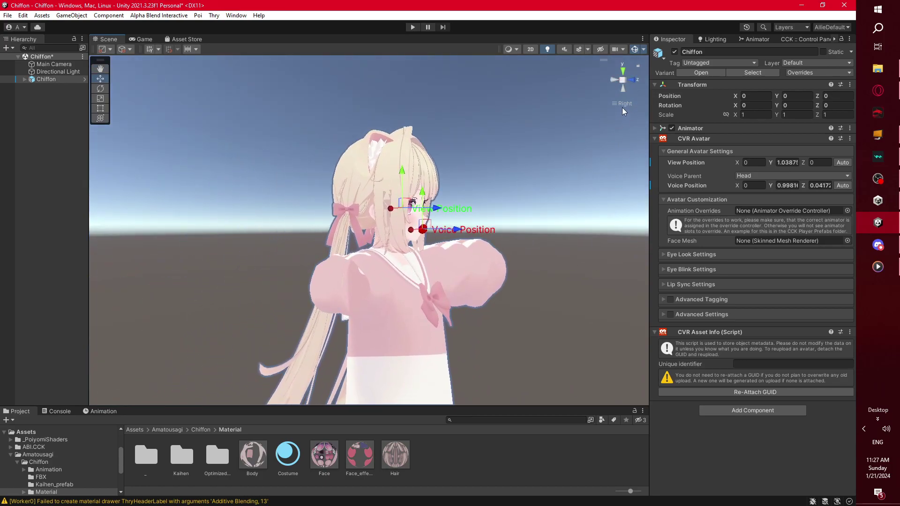
pyautogui.moveTo(624, 111); pyautogui.dragTo(495, 246, button='middle')
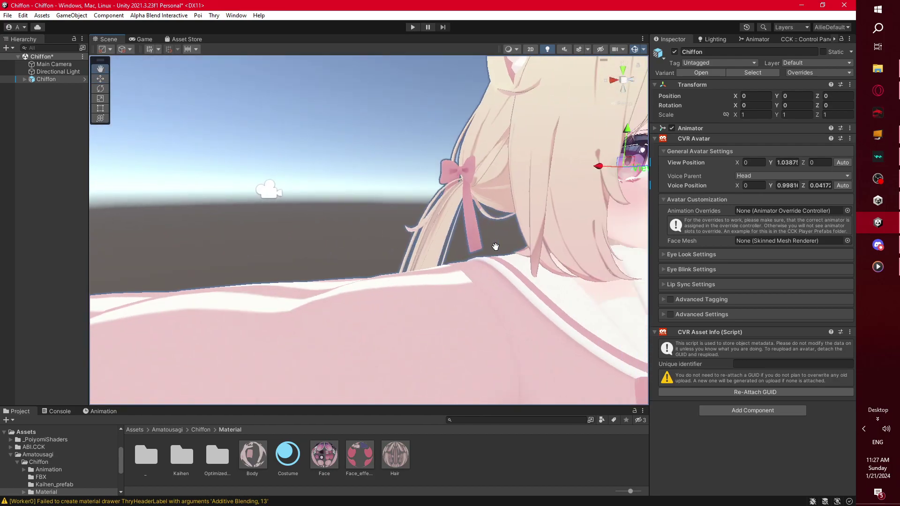
pyautogui.scroll(-10, 496, 246)
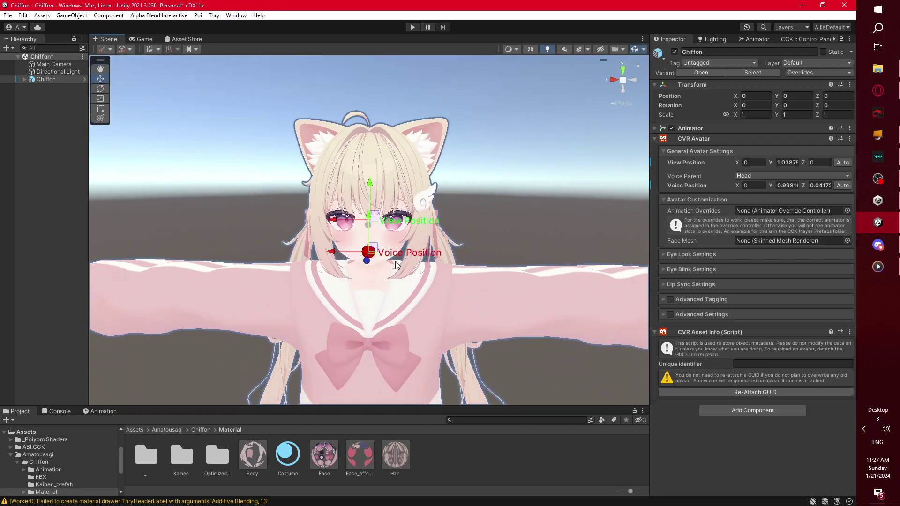
# - Drag Chiffon's Body mesh object into the CVR Avatar's Face Mesh field
pyautogui.click(31, 97)
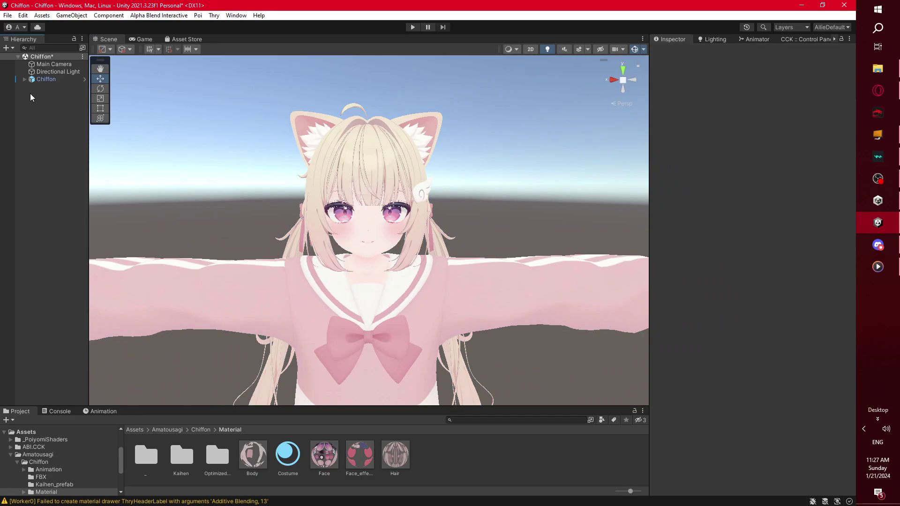
pyautogui.click(58, 71)
pyautogui.click(25, 79)
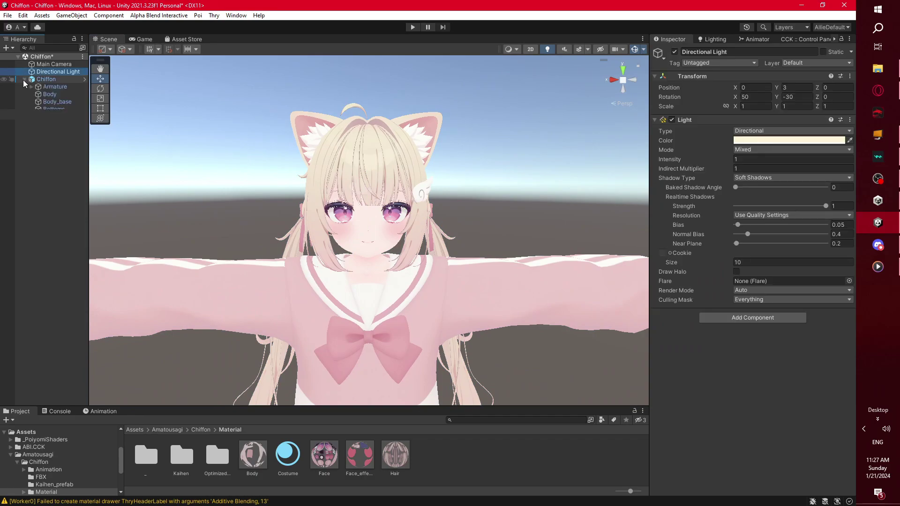
pyautogui.click(69, 79)
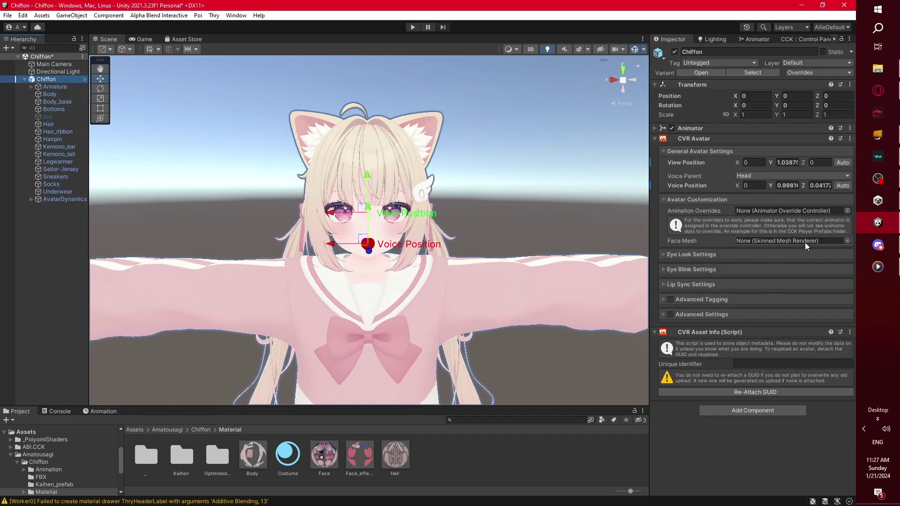
pyautogui.click(52, 102)
pyautogui.click(47, 81)
pyautogui.click(51, 95)
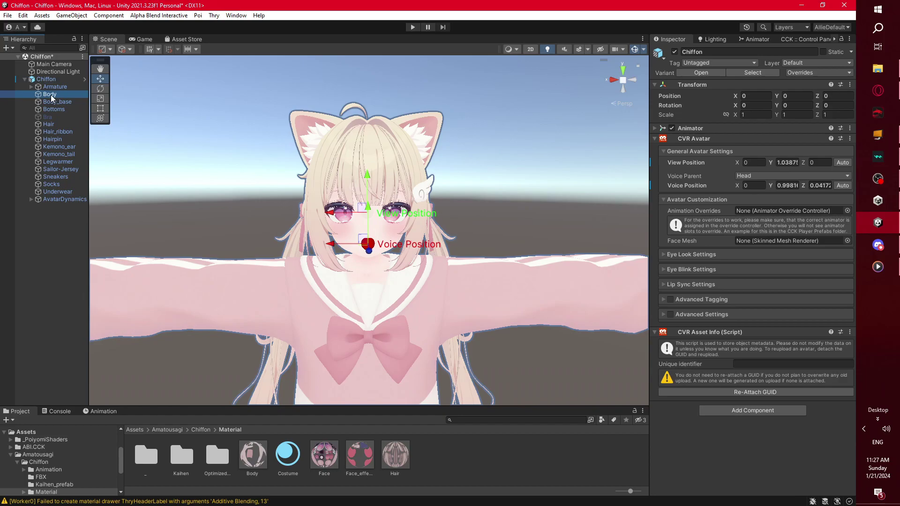
pyautogui.moveTo(51, 97); pyautogui.dragTo(778, 240)
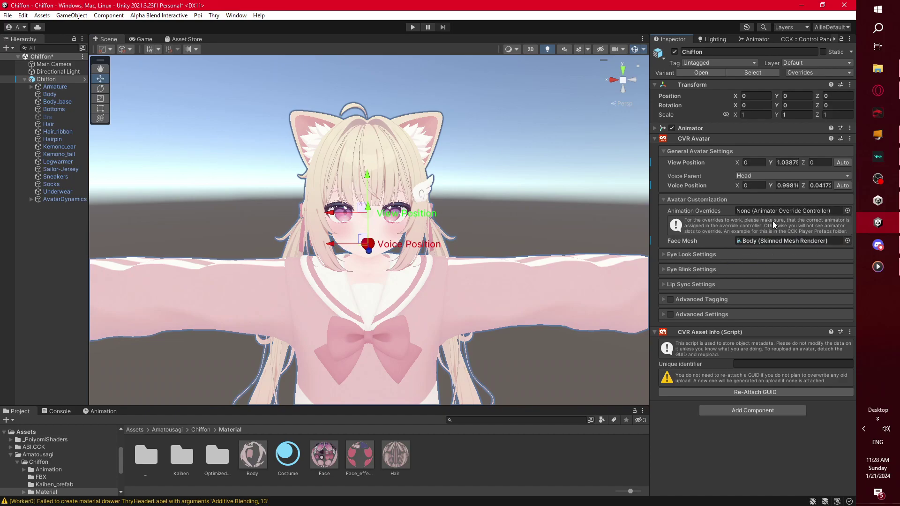
# - In Eye Blink Settings, tick Use Blink Blendshapes and set Blink 1 to vrc.blink
pyautogui.click(664, 254)
pyautogui.click(665, 270)
pyautogui.click(738, 280)
pyautogui.click(747, 295)
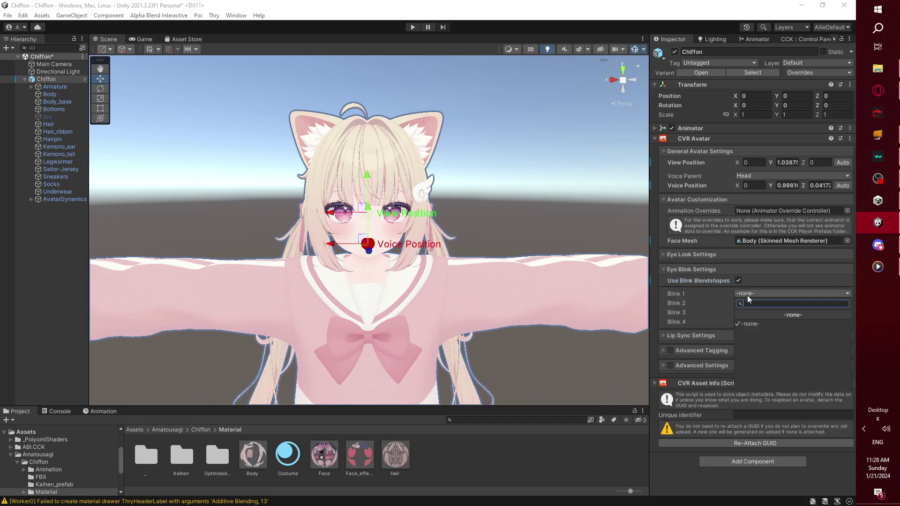
pyautogui.click(747, 296)
pyautogui.click(747, 294)
pyautogui.click(52, 80)
pyautogui.click(760, 293)
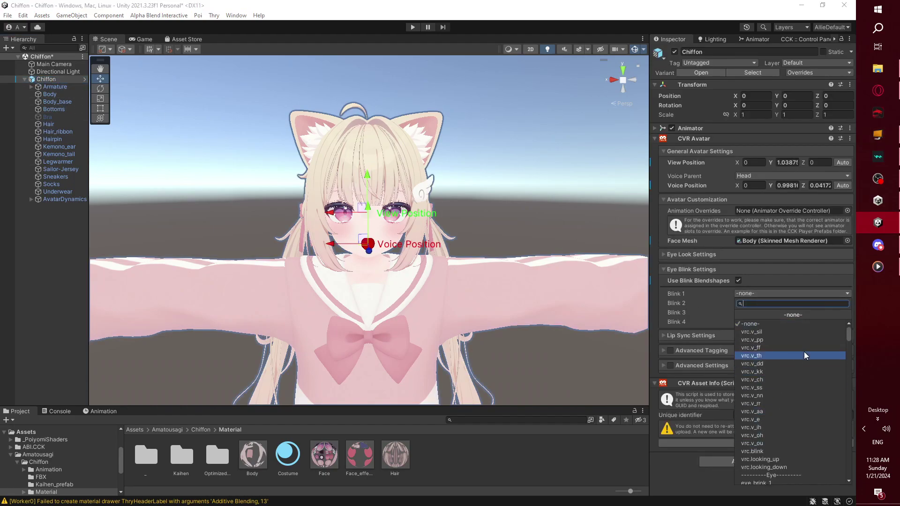
pyautogui.click(775, 451)
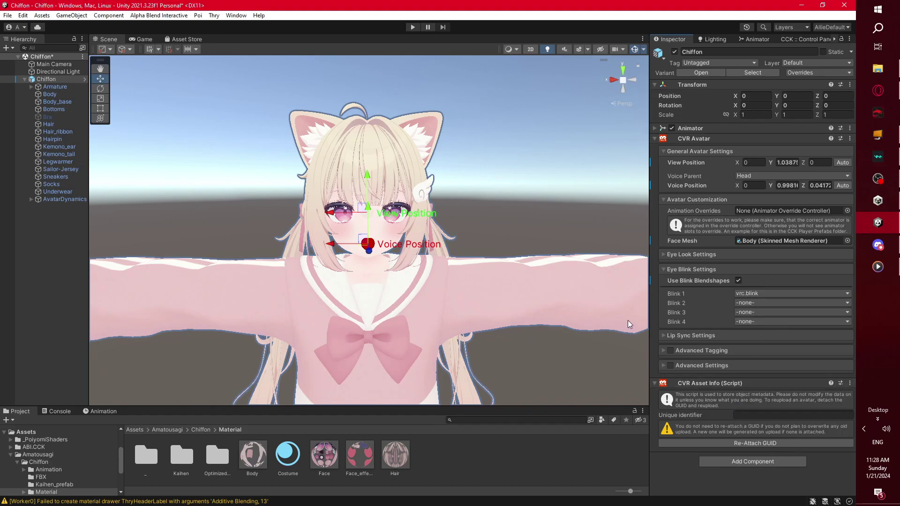
pyautogui.click(663, 270)
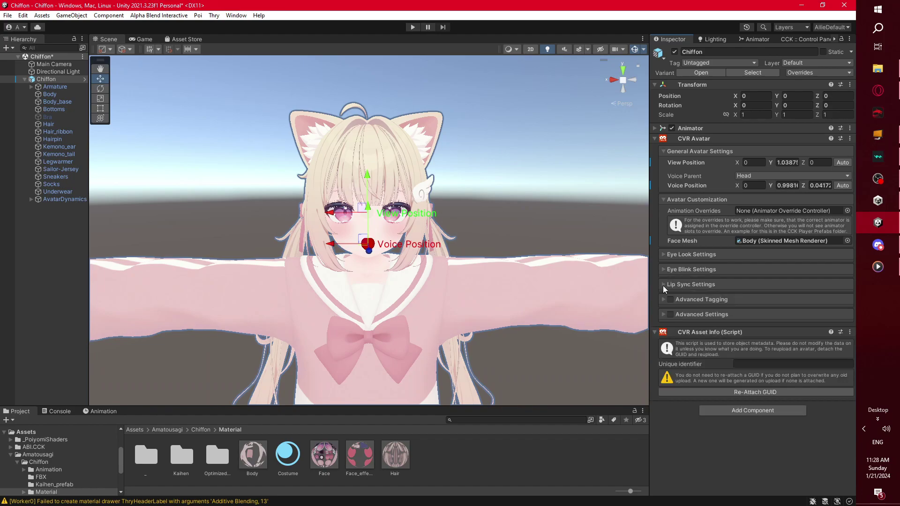
# - Set Lip Sync Mode to Visemes, tick Use Lip Sync, and auto-select all 15 visemes
pyautogui.click(666, 284)
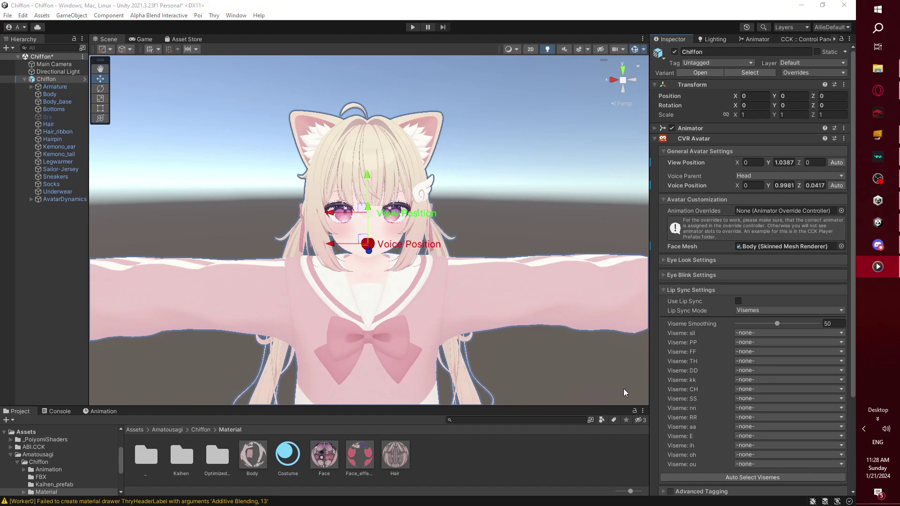
pyautogui.click(772, 308)
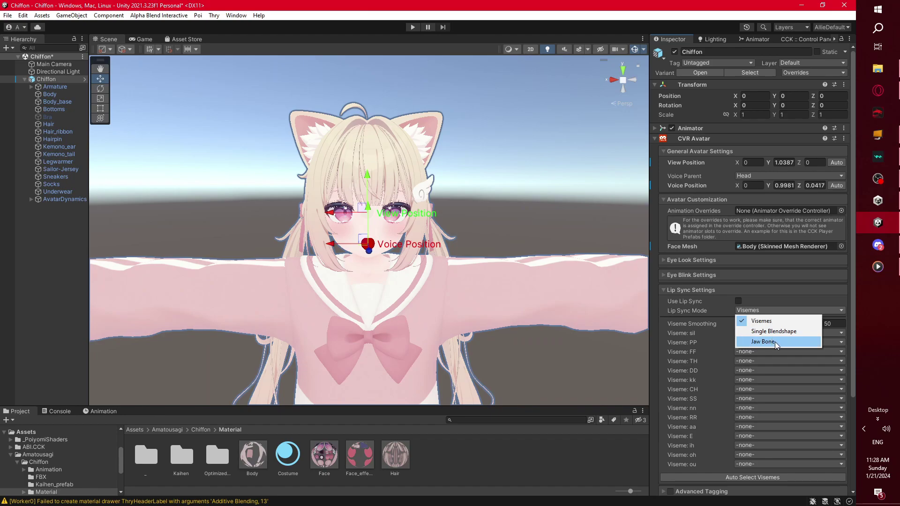
pyautogui.click(773, 342)
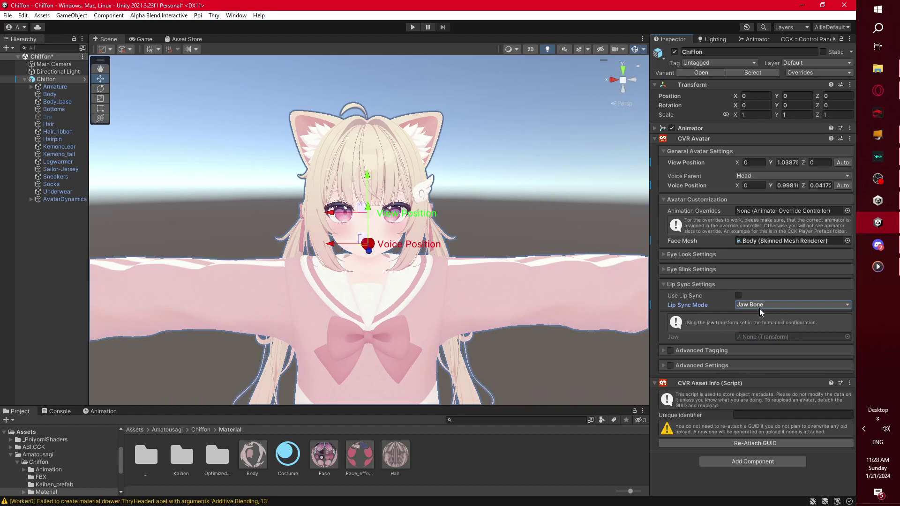
pyautogui.click(760, 307)
pyautogui.click(762, 314)
pyautogui.click(774, 310)
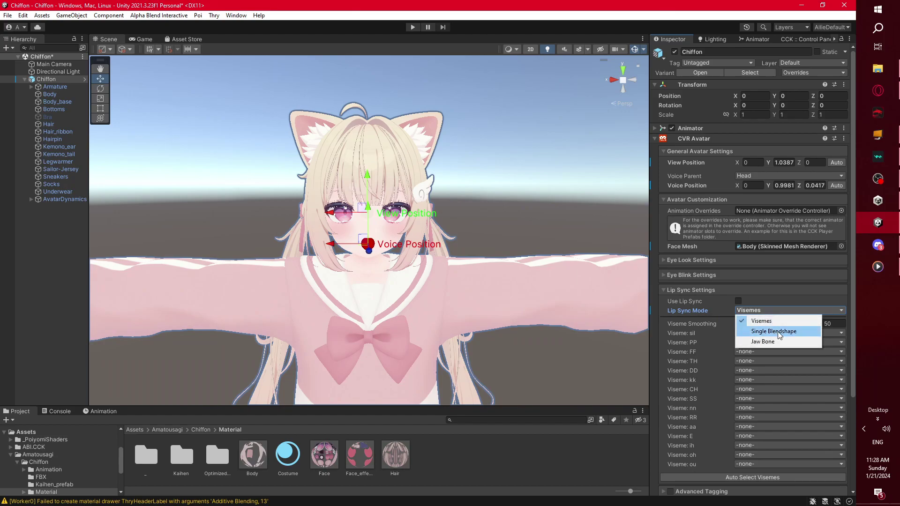
pyautogui.click(769, 317)
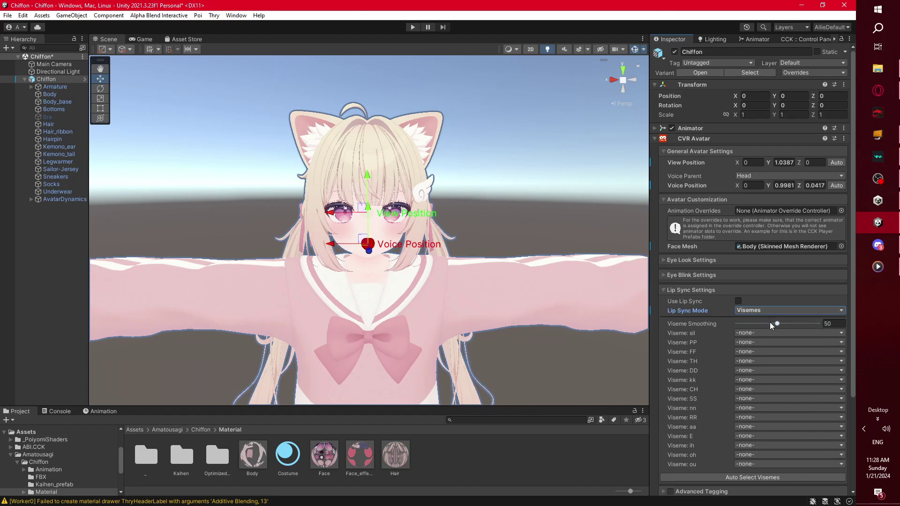
pyautogui.click(738, 303)
pyautogui.scroll(-3, 797, 390)
pyautogui.click(757, 399)
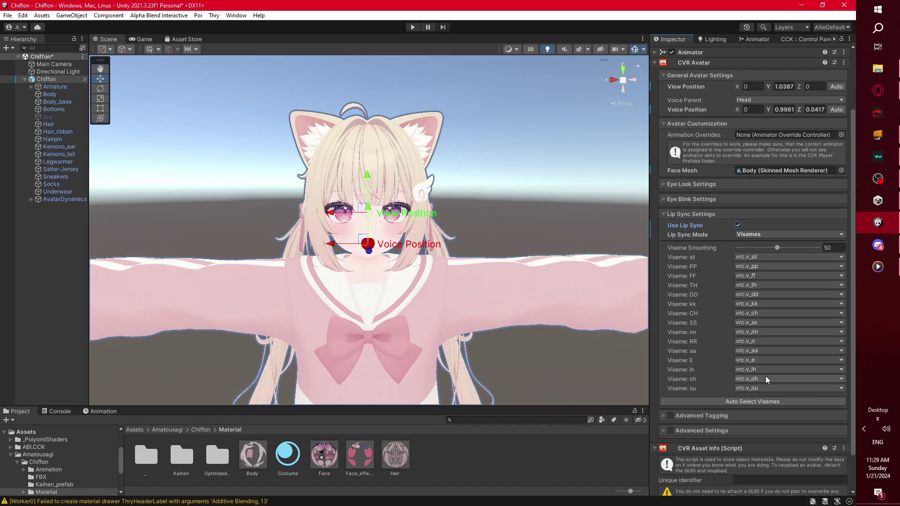
pyautogui.click(666, 213)
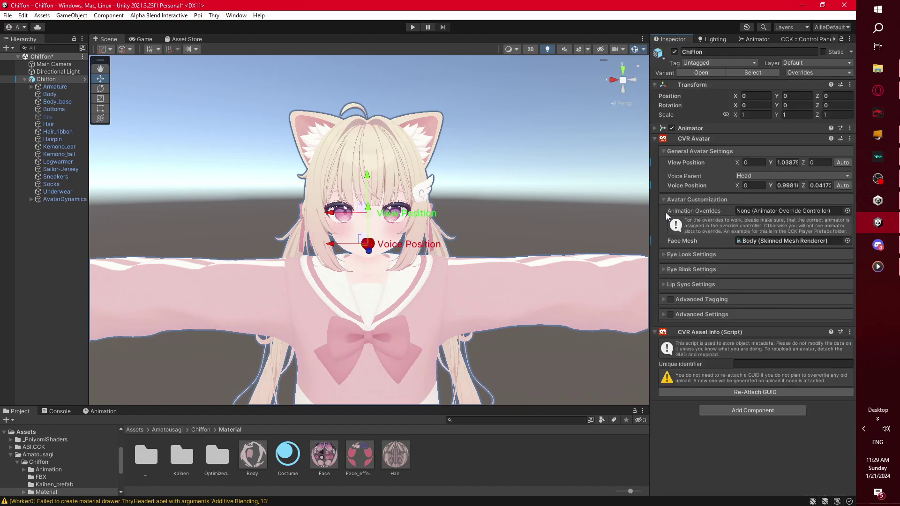
# - Enable Advanced Settings and set the Animator Controller to AvatarAnimator
pyautogui.click(669, 314)
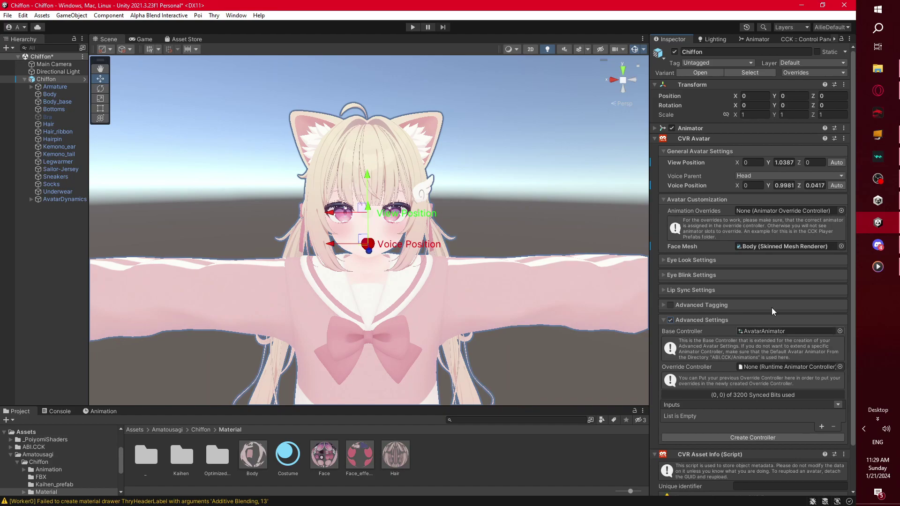
pyautogui.click(656, 130)
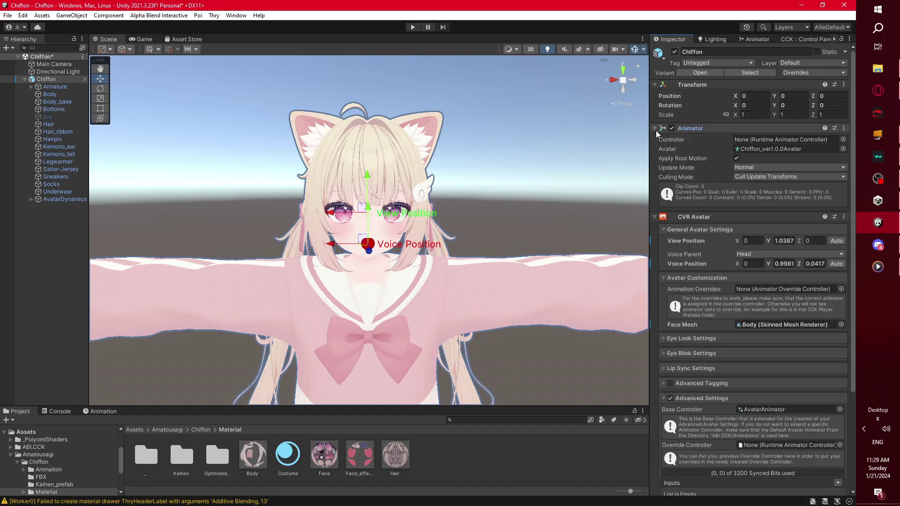
pyautogui.click(842, 139)
pyautogui.write('ava')
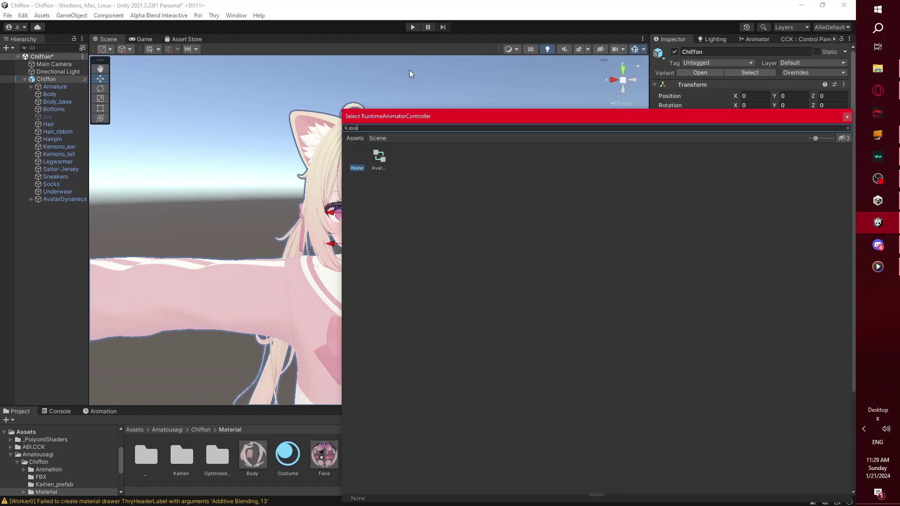
pyautogui.click(378, 161)
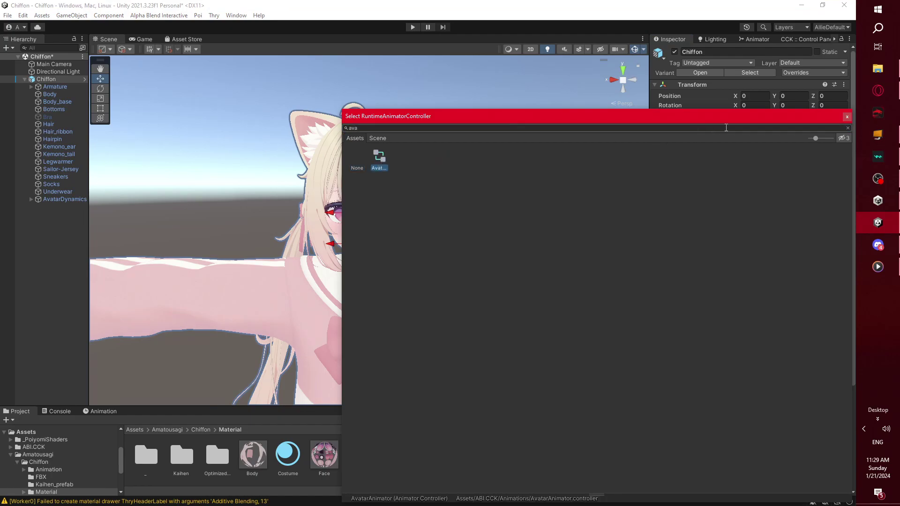
pyautogui.click(847, 117)
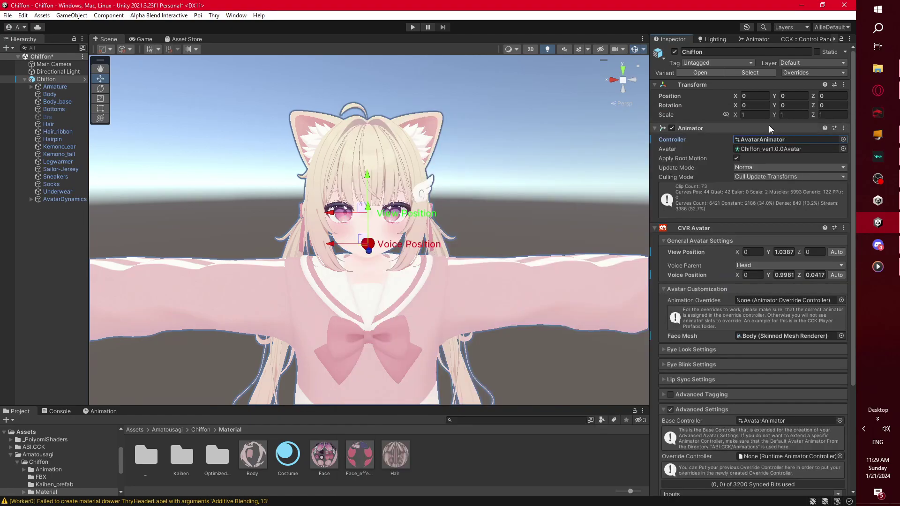
# - Set the CVR Avatar's Animation Overrides to the Overrides controller
pyautogui.scroll(-3, 811, 197)
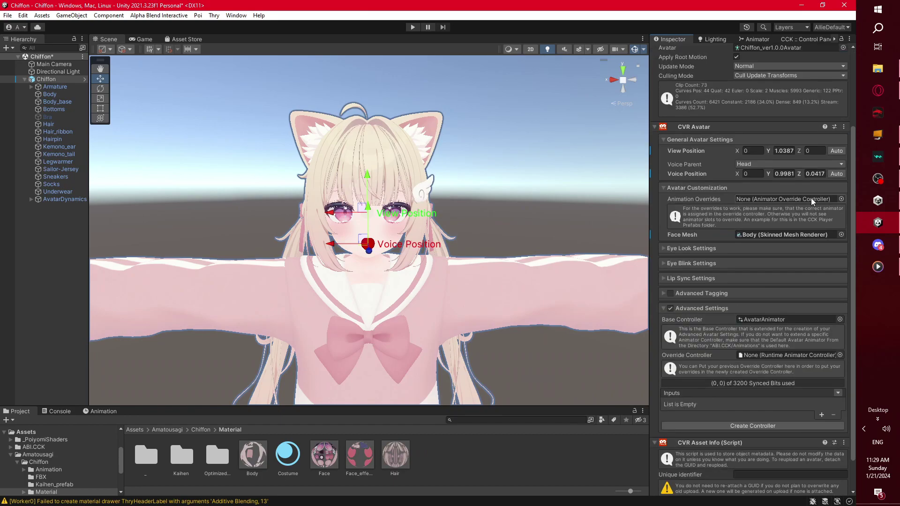
pyautogui.click(842, 200)
pyautogui.write('over')
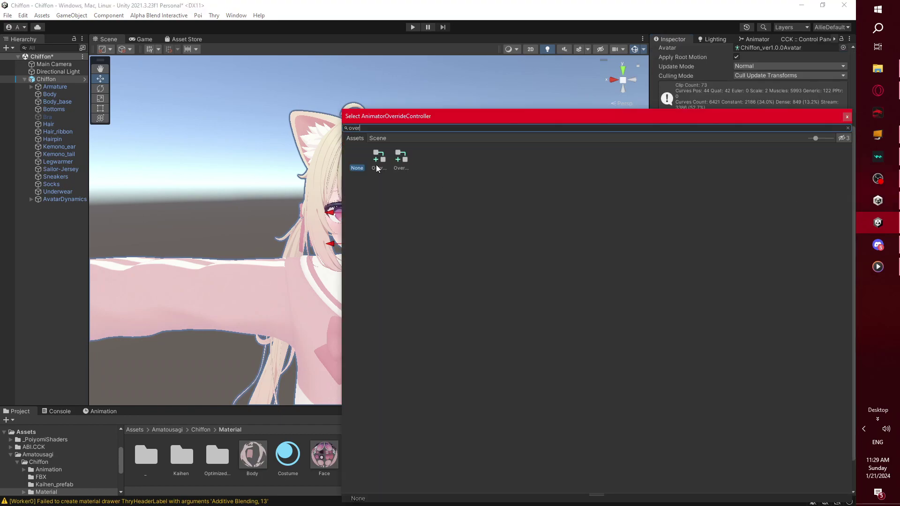
pyautogui.click(380, 160)
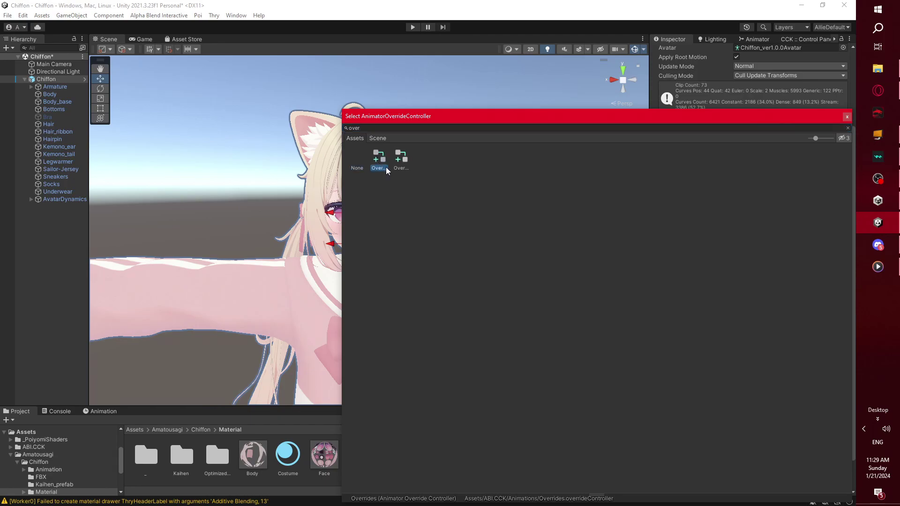
pyautogui.click(847, 117)
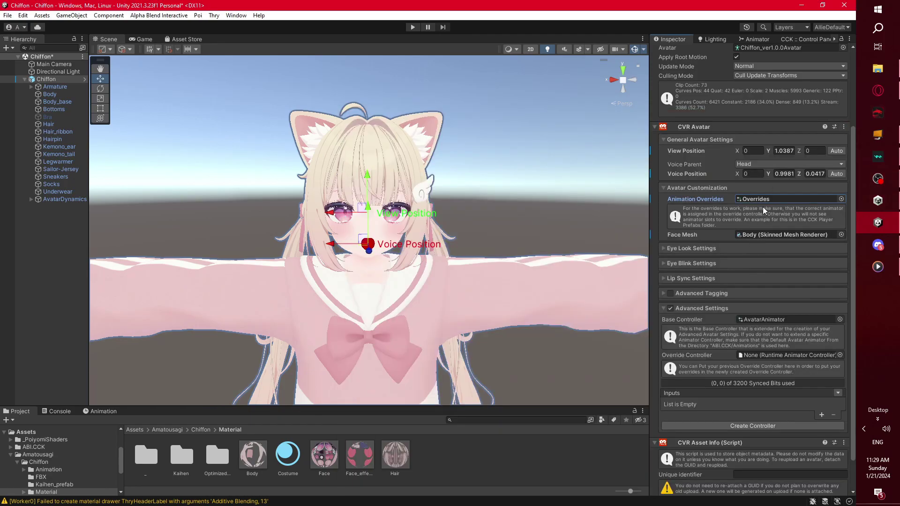
# - Set the Advanced Settings Override Controller to Overrides, then deselect Chiffon
pyautogui.scroll(-2, 763, 206)
pyautogui.click(840, 318)
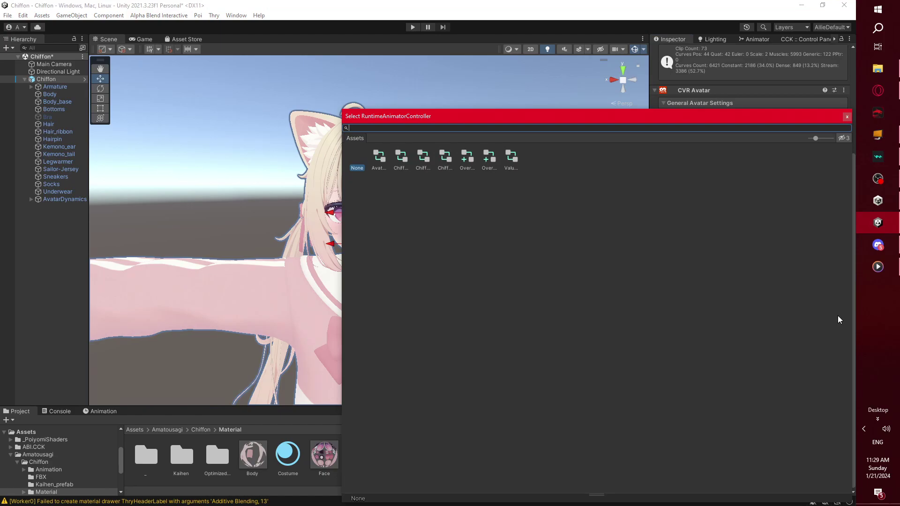
pyautogui.write('over')
pyautogui.click(379, 158)
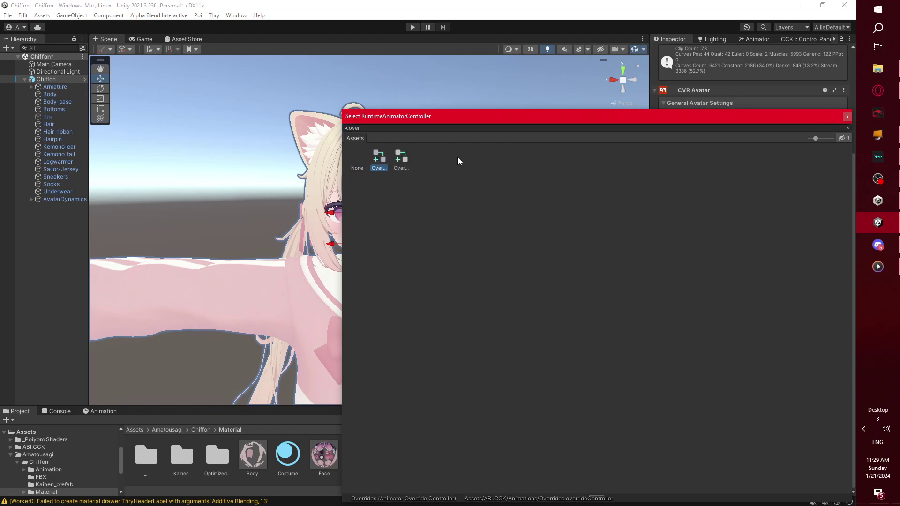
pyautogui.click(847, 117)
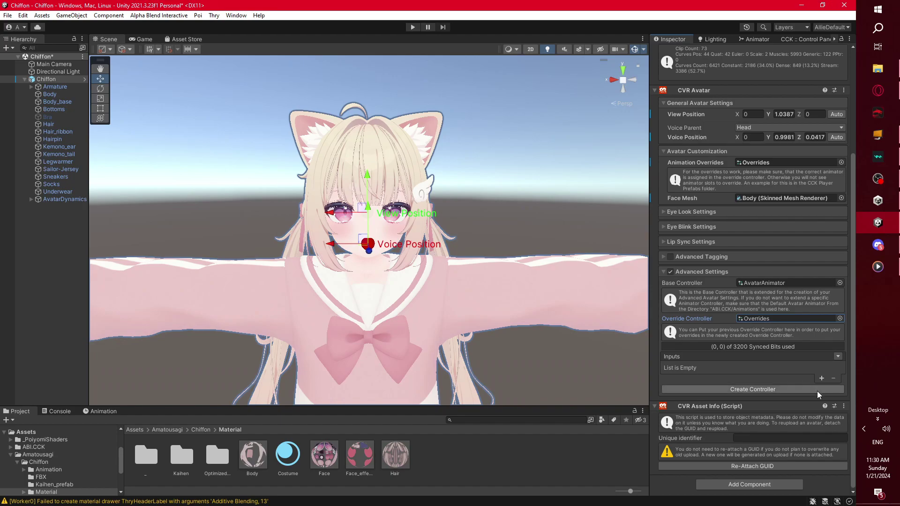
pyautogui.click(662, 272)
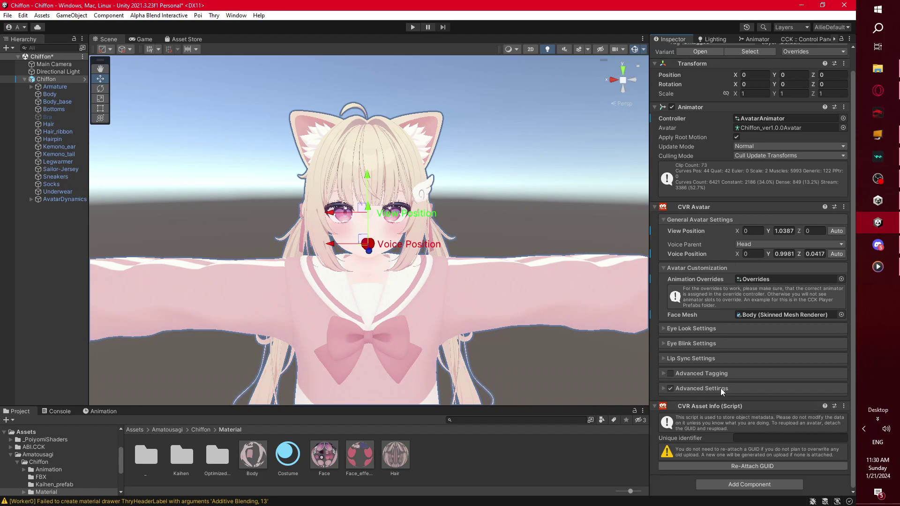
pyautogui.scroll(-5, 562, 353)
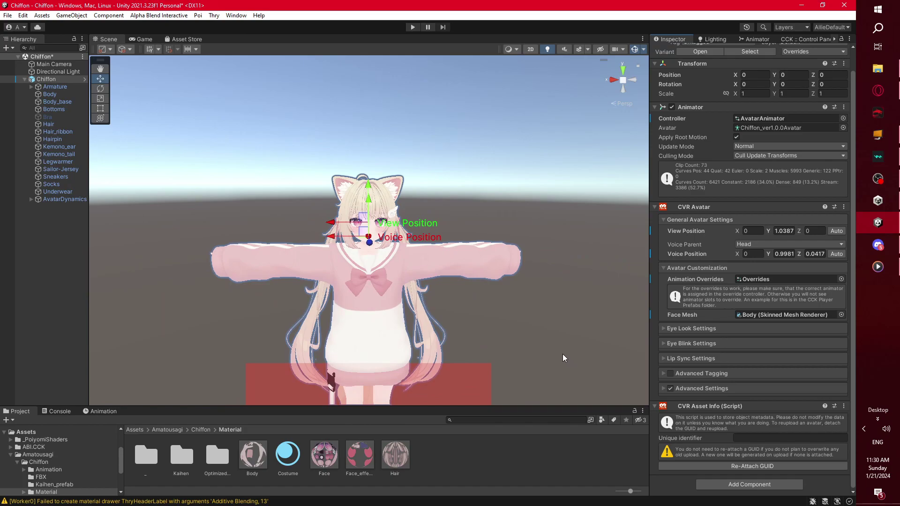
pyautogui.scroll(6, 562, 353)
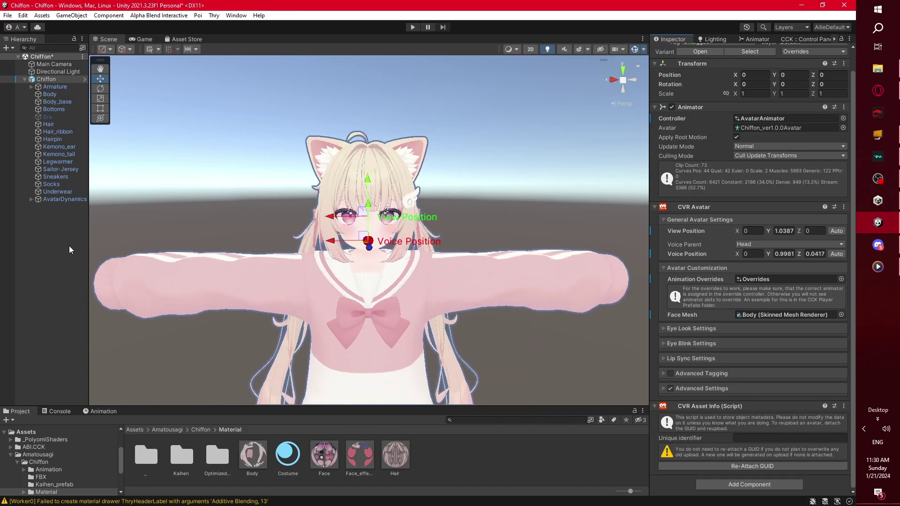
pyautogui.click(69, 245)
# - Save the Chiffon scene and start the Chiffon avatar upload from the CCK Control Panel
pyautogui.click(24, 79)
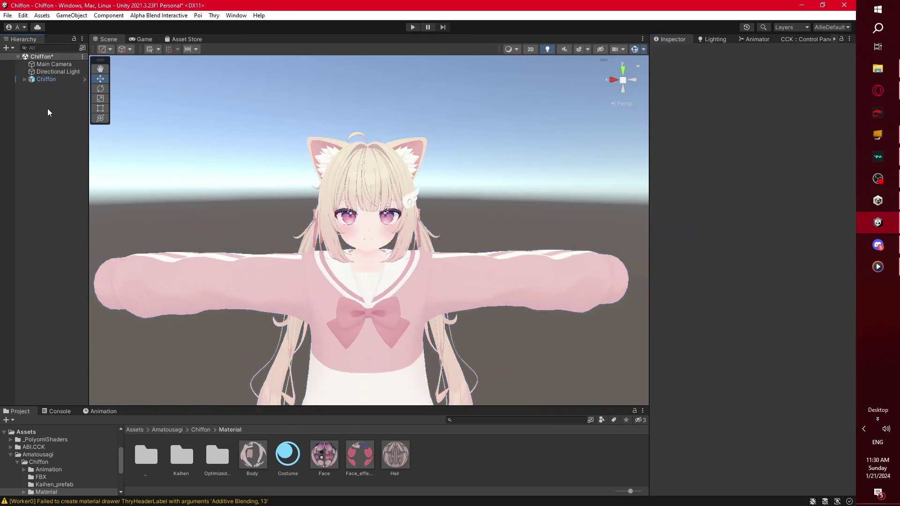
pyautogui.click(7, 15)
pyautogui.click(19, 58)
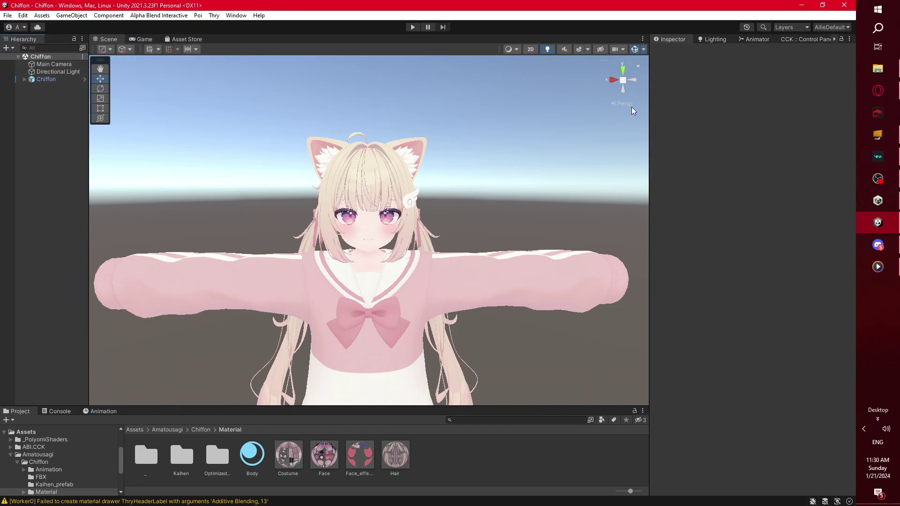
pyautogui.click(805, 38)
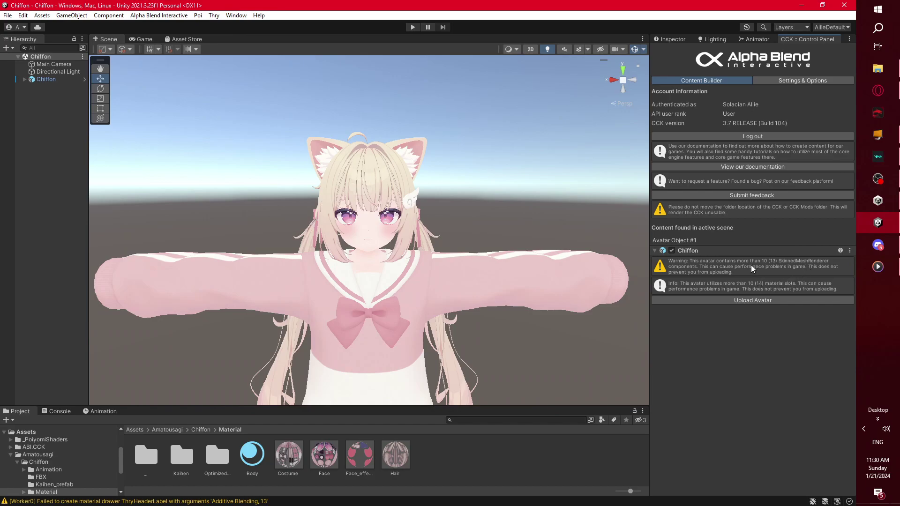
pyautogui.click(771, 301)
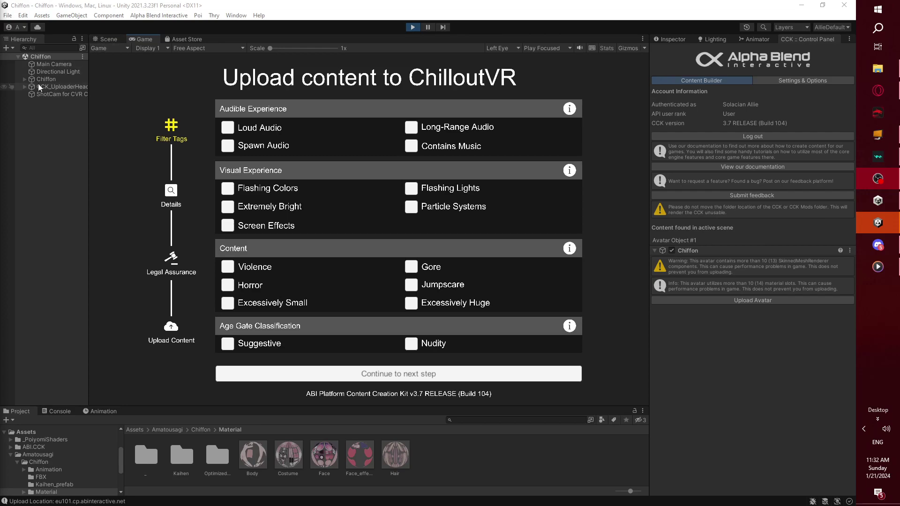
# - Tick the Suggestive age-gate tag and continue the upload form to the Details step
pyautogui.click(228, 345)
pyautogui.click(104, 40)
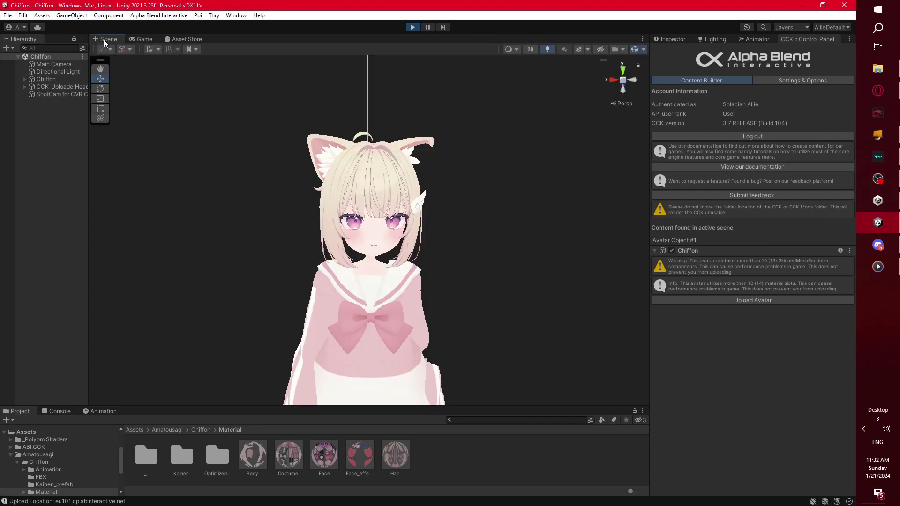
pyautogui.click(25, 79)
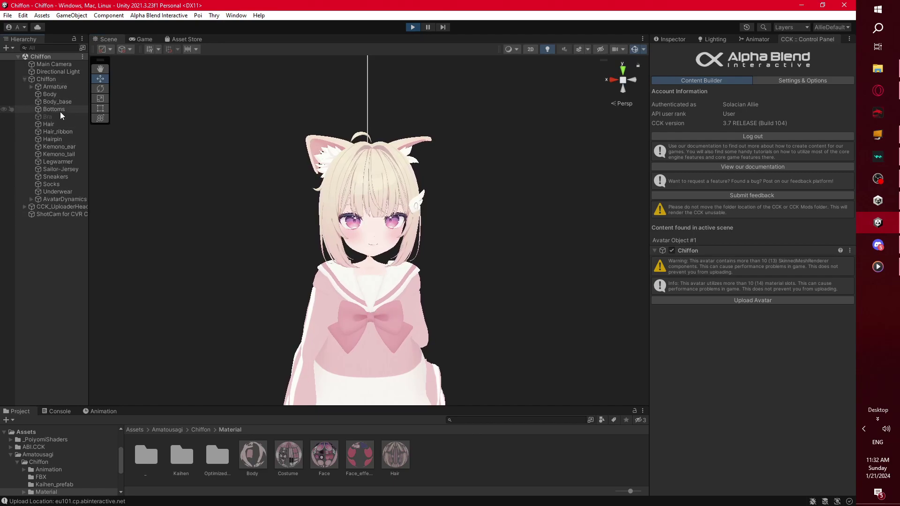
pyautogui.click(24, 79)
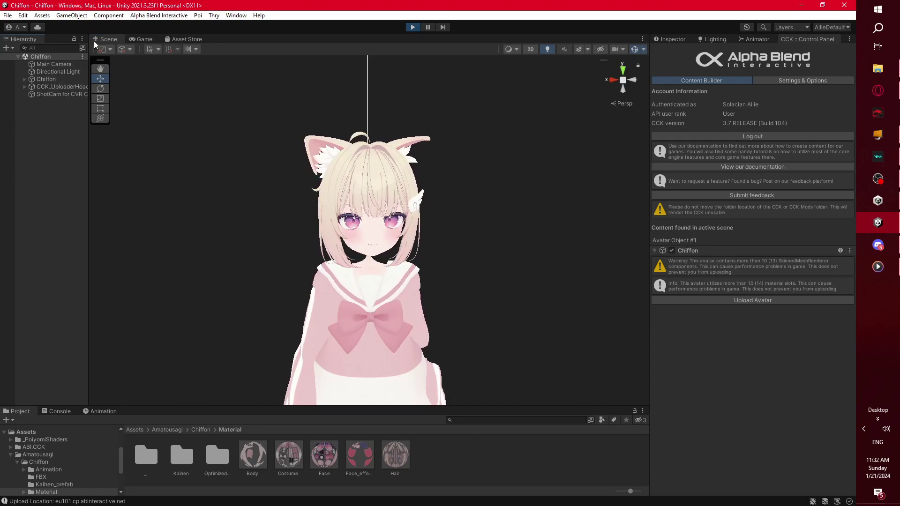
pyautogui.click(147, 38)
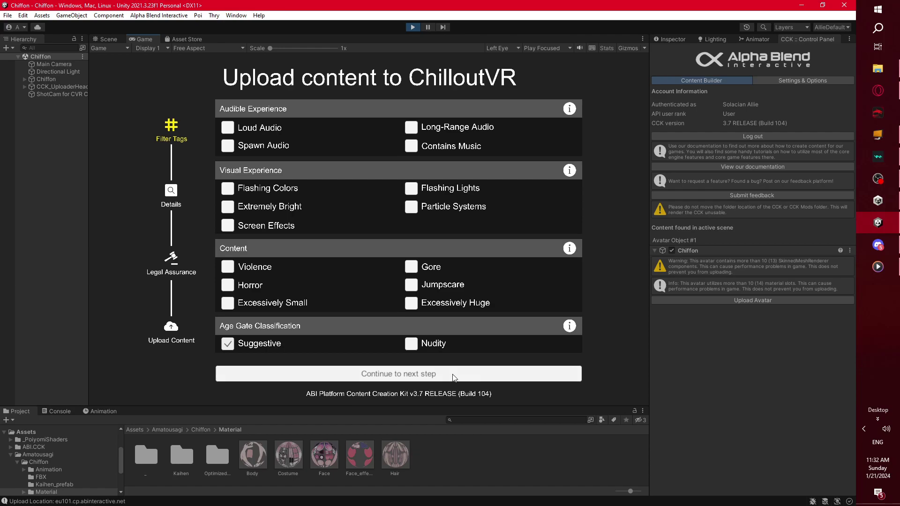
pyautogui.click(453, 374)
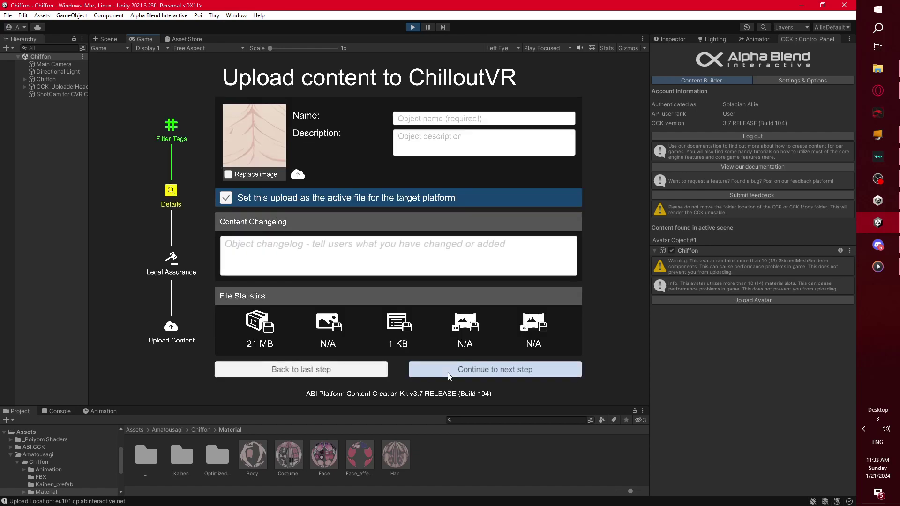
# - Name the upload 'Allie Chiffon', tick Replace image, and open the image picker
pyautogui.click(435, 121)
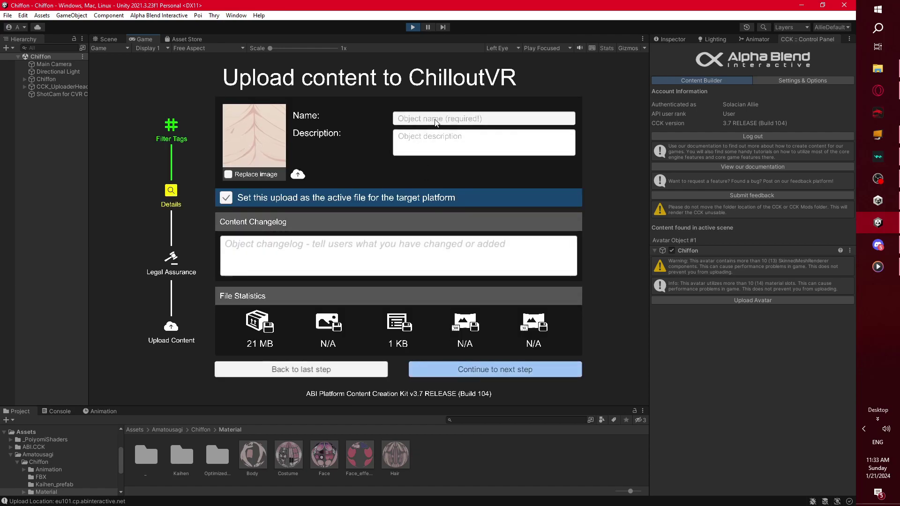
pyautogui.write('Al')
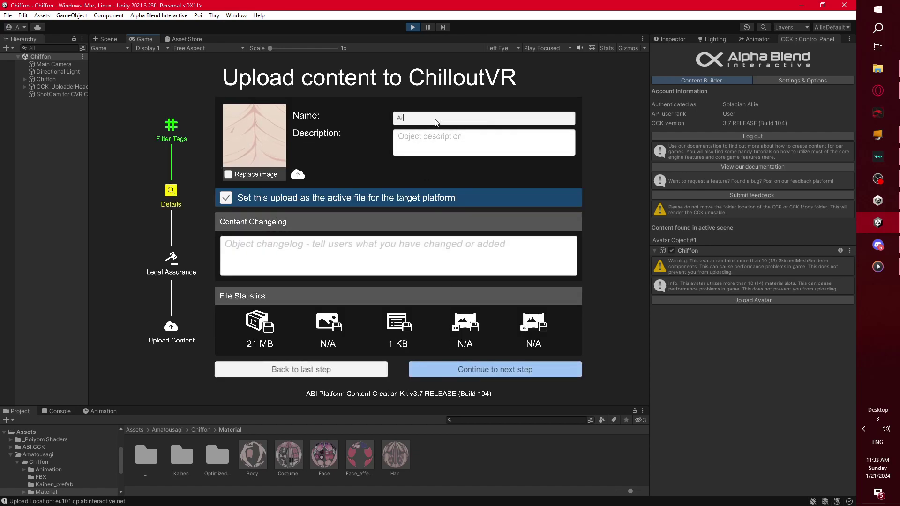
pyautogui.write('lie Chiffon')
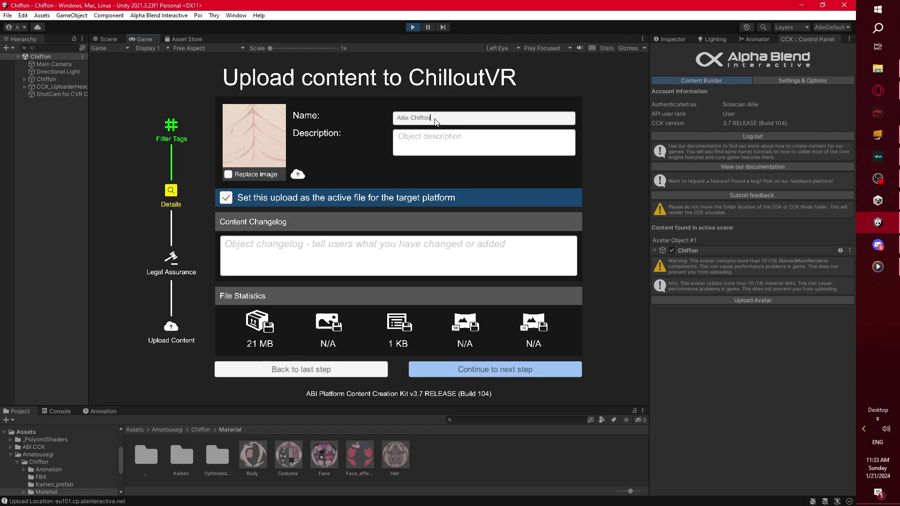
pyautogui.click(430, 135)
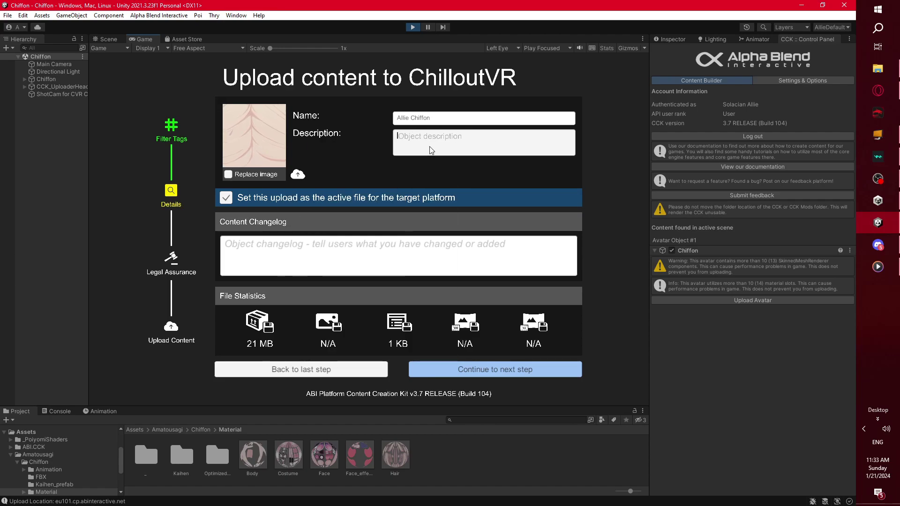
pyautogui.click(331, 244)
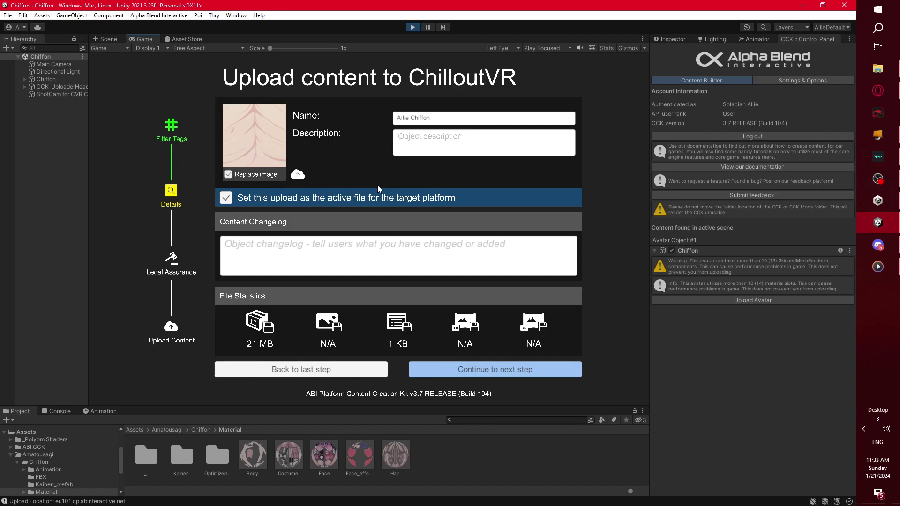
pyautogui.click(298, 175)
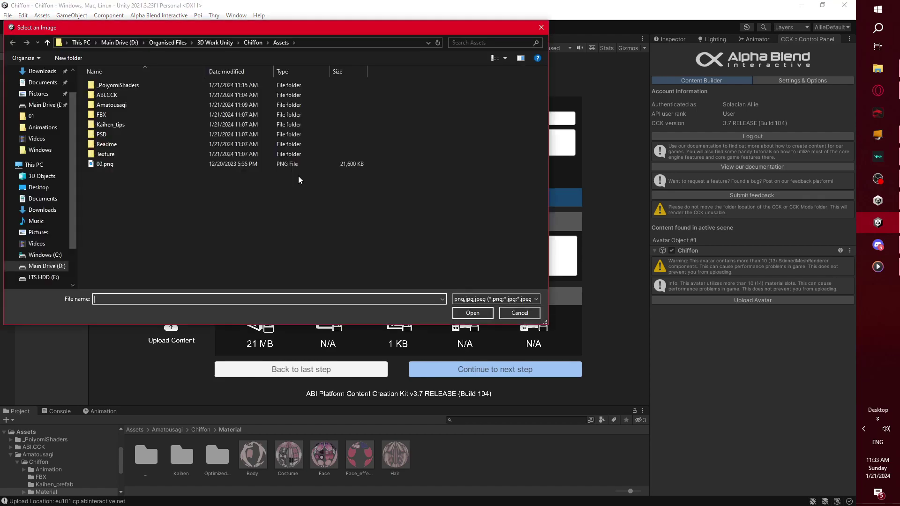
# - Load 00.png as the upload thumbnail and advance to the Legal Assurance step
pyautogui.moveTo(328, 26); pyautogui.dragTo(606, 23)
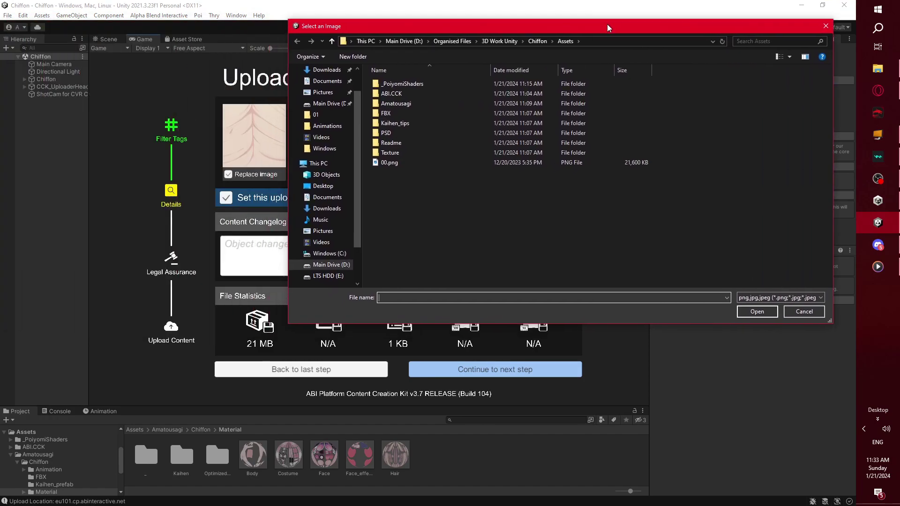
pyautogui.click(418, 162)
pyautogui.click(747, 309)
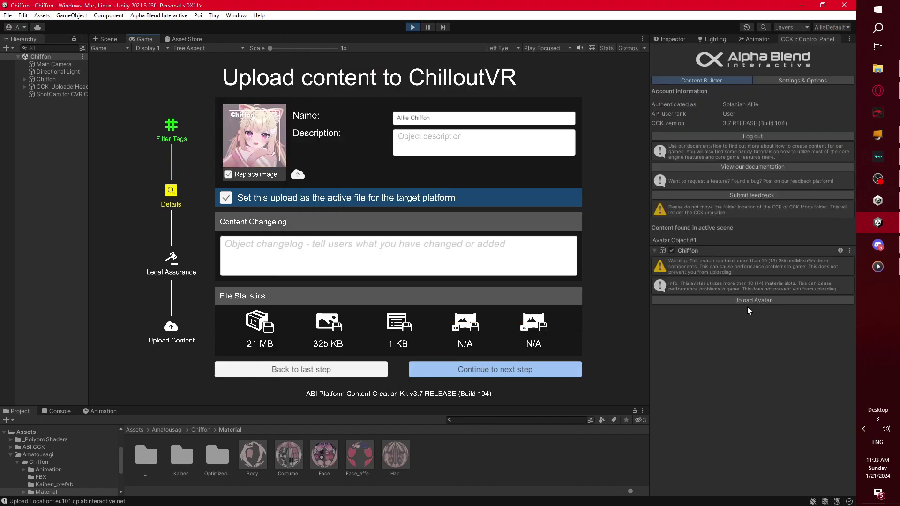
pyautogui.moveTo(284, 138)
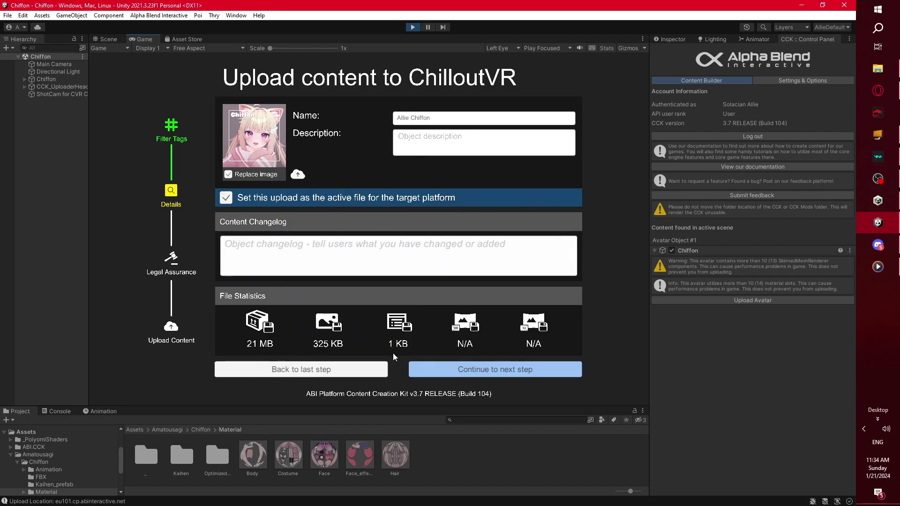
pyautogui.click(531, 370)
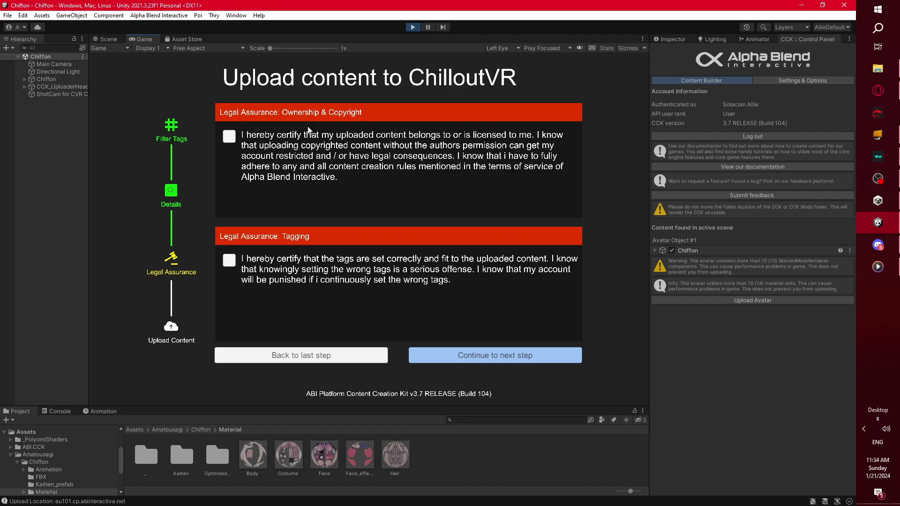
# - Certify ownership/copyright and tagging, upload the avatar, and dismiss the Upload complete message
pyautogui.click(230, 137)
pyautogui.click(230, 261)
pyautogui.click(534, 361)
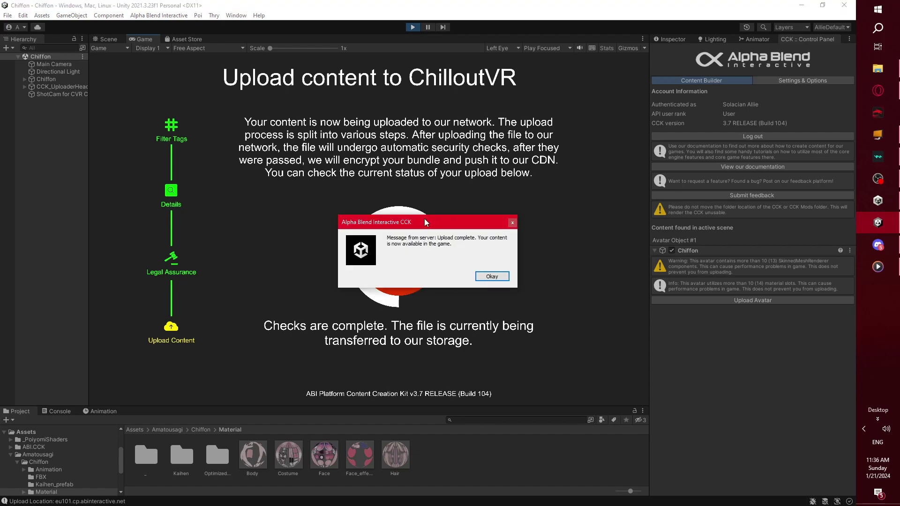
pyautogui.moveTo(436, 226); pyautogui.dragTo(494, 186)
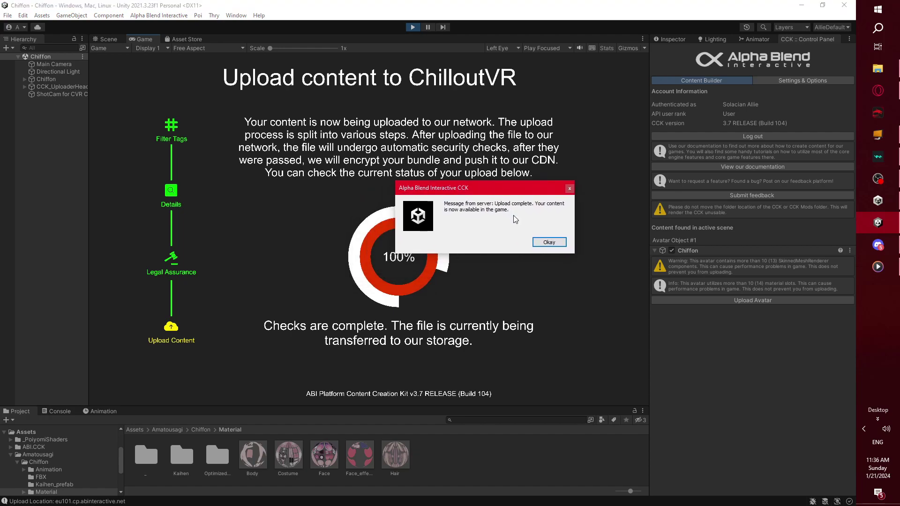
pyautogui.click(553, 243)
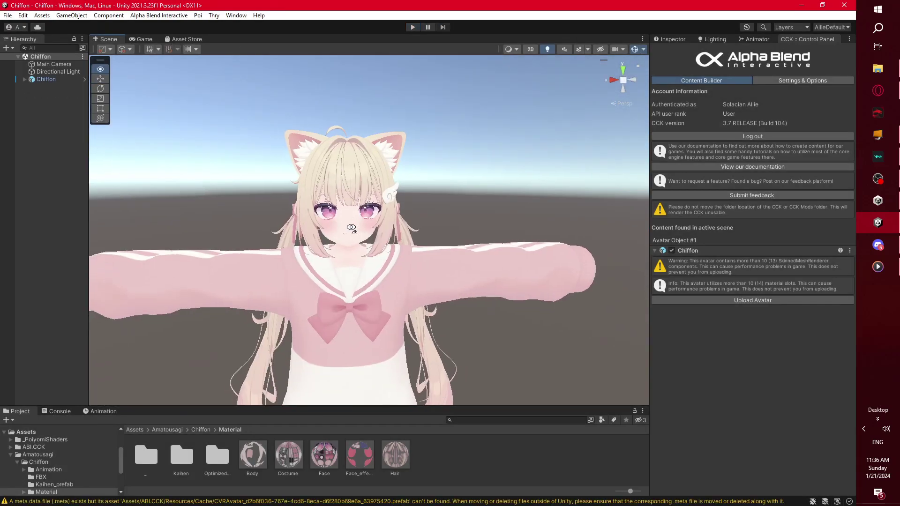
# - Search Windows for 'chill' and launch ChilloutVR from the best match
pyautogui.scroll(4, 358, 230)
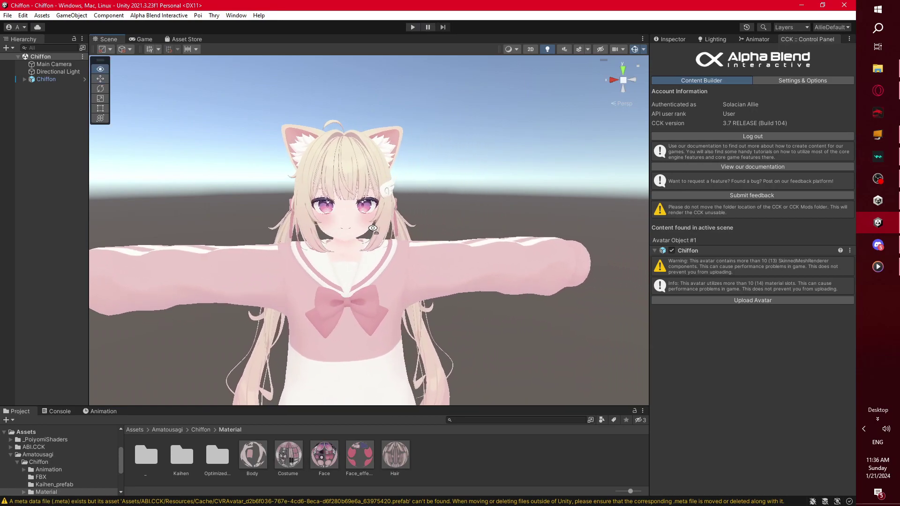
pyautogui.moveTo(357, 229); pyautogui.dragTo(381, 220, button='middle')
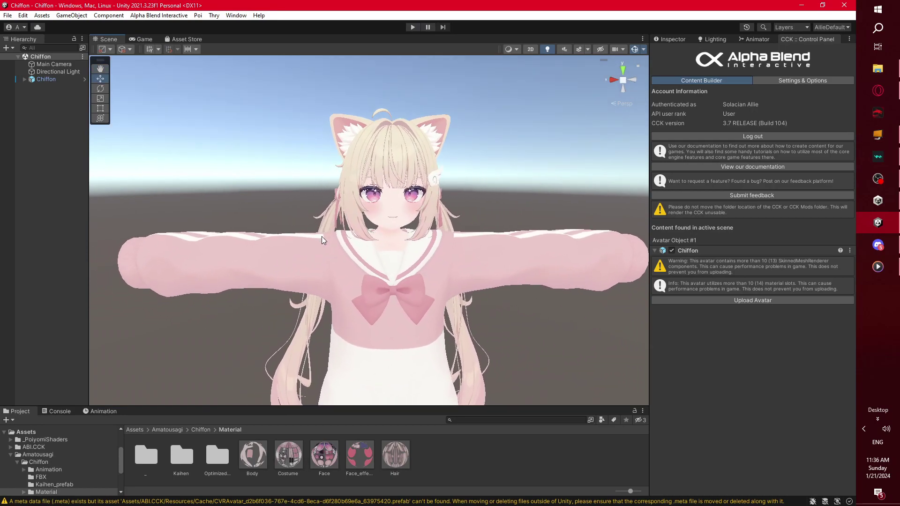
pyautogui.click(894, 28)
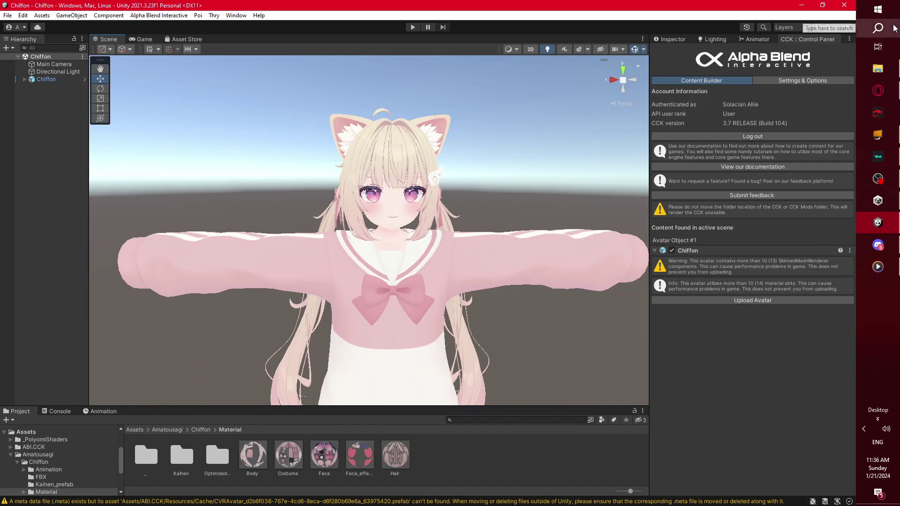
pyautogui.write('chill')
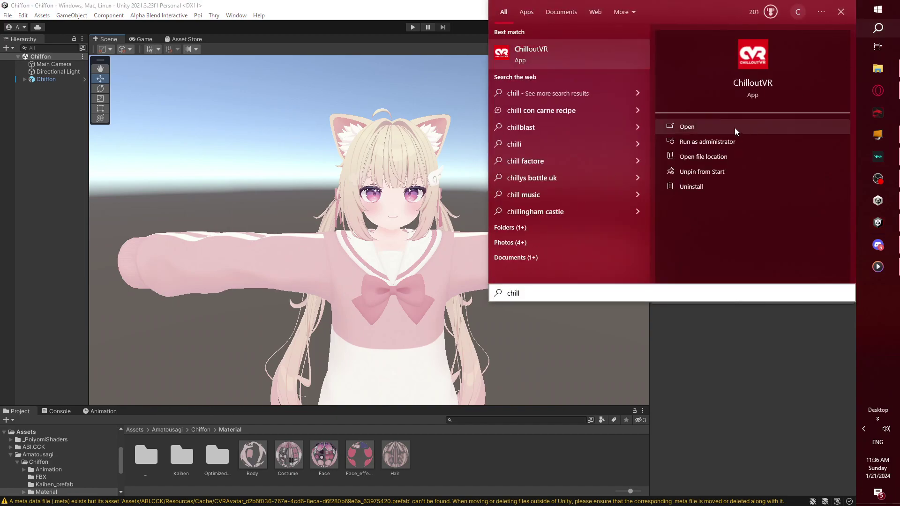
pyautogui.click(736, 131)
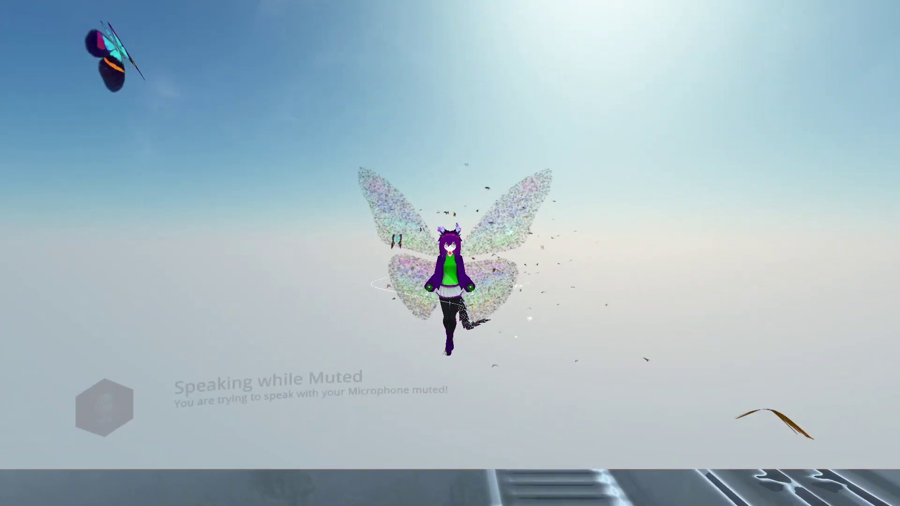
# - Filter the Avatars menu to My Avatars, change into Allie Chiffon, and close the menu
pyautogui.press('Escape')
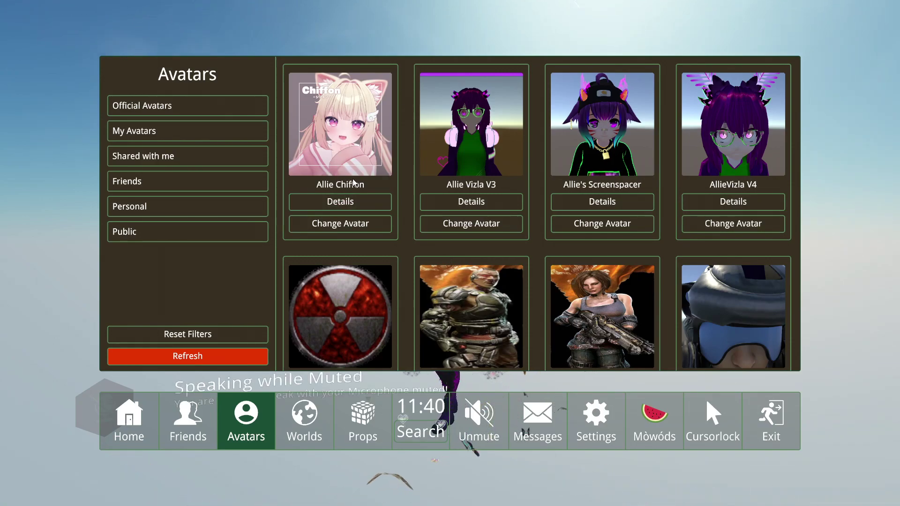
pyautogui.click(220, 133)
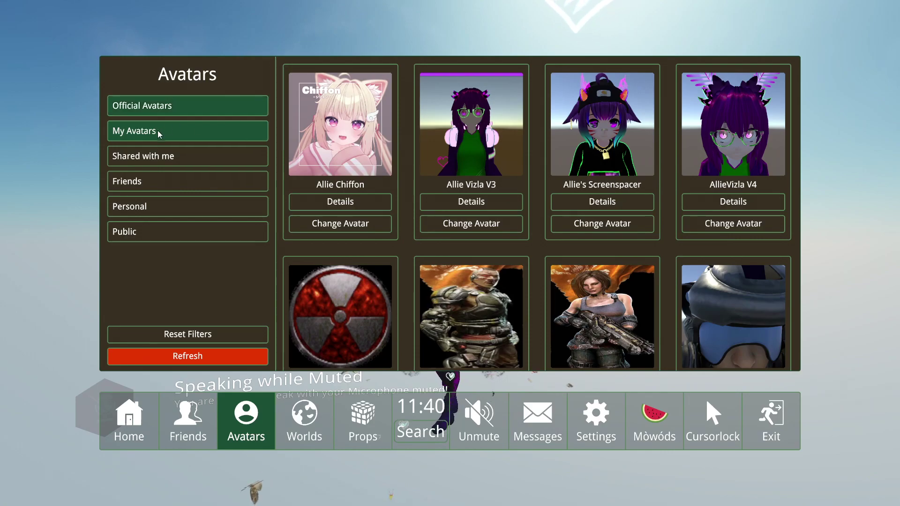
pyautogui.press('Escape')
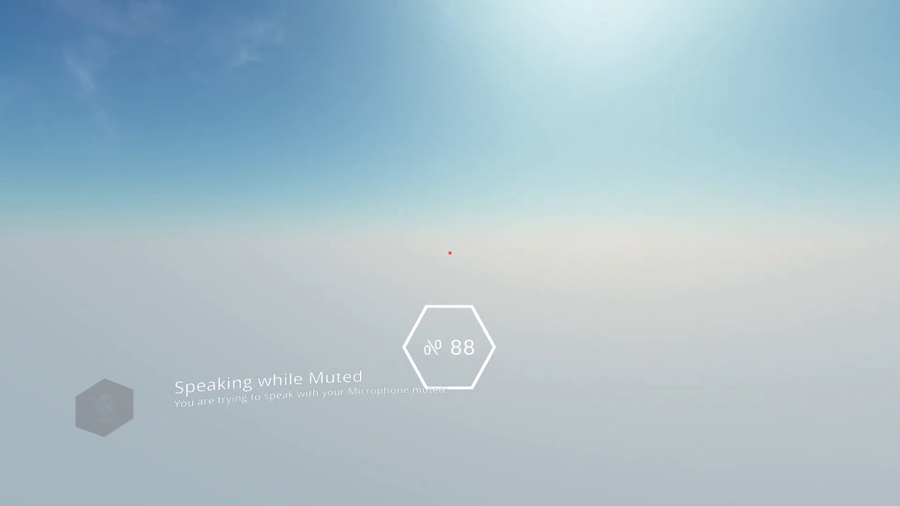
# - Walk the Allie Chiffon avatar forward toward the mirror to check its walking animation
pyautogui.press('w')
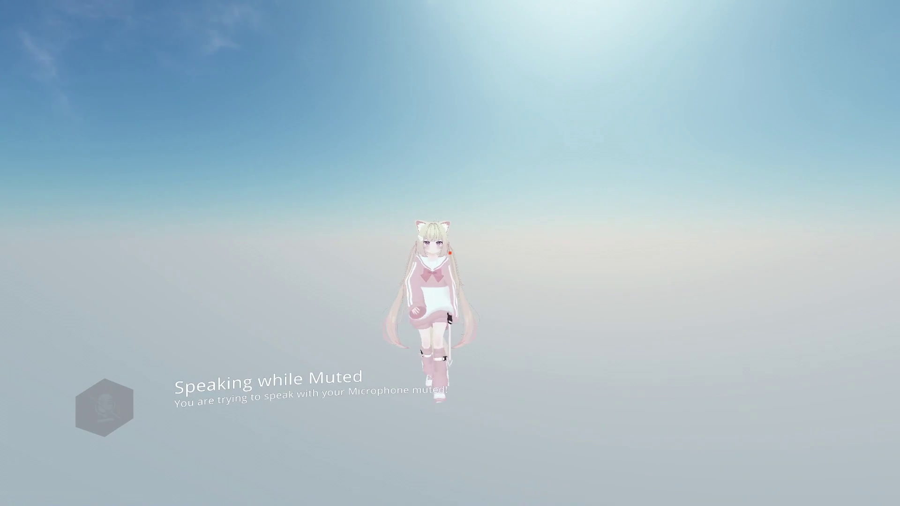
pyautogui.press('w')
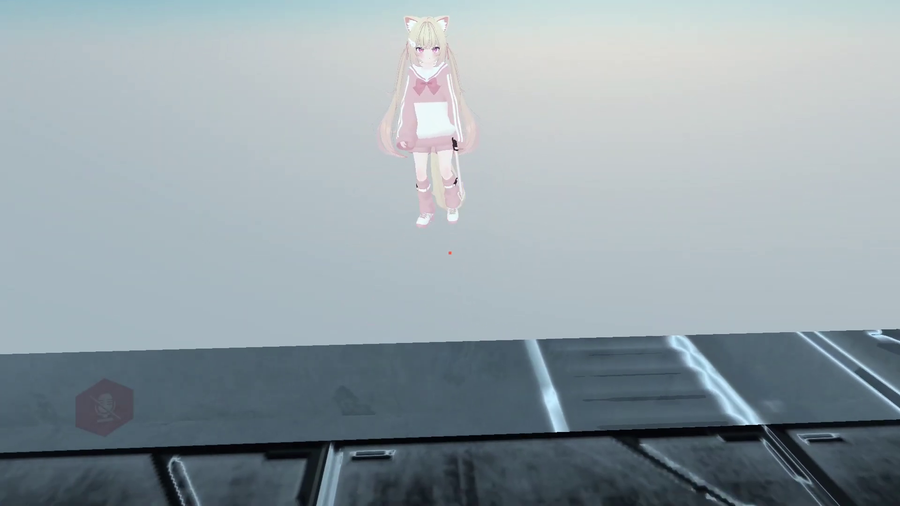